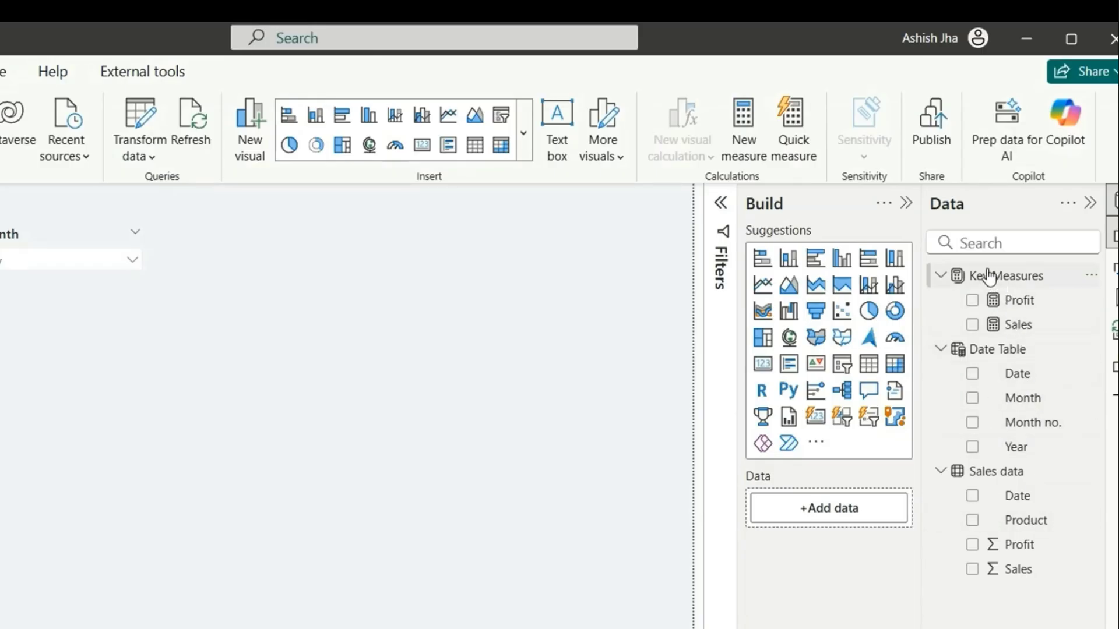
# - Review the formulas of the Profit and Sales measures in the Key Measures table
pyautogui.click(1024, 308)
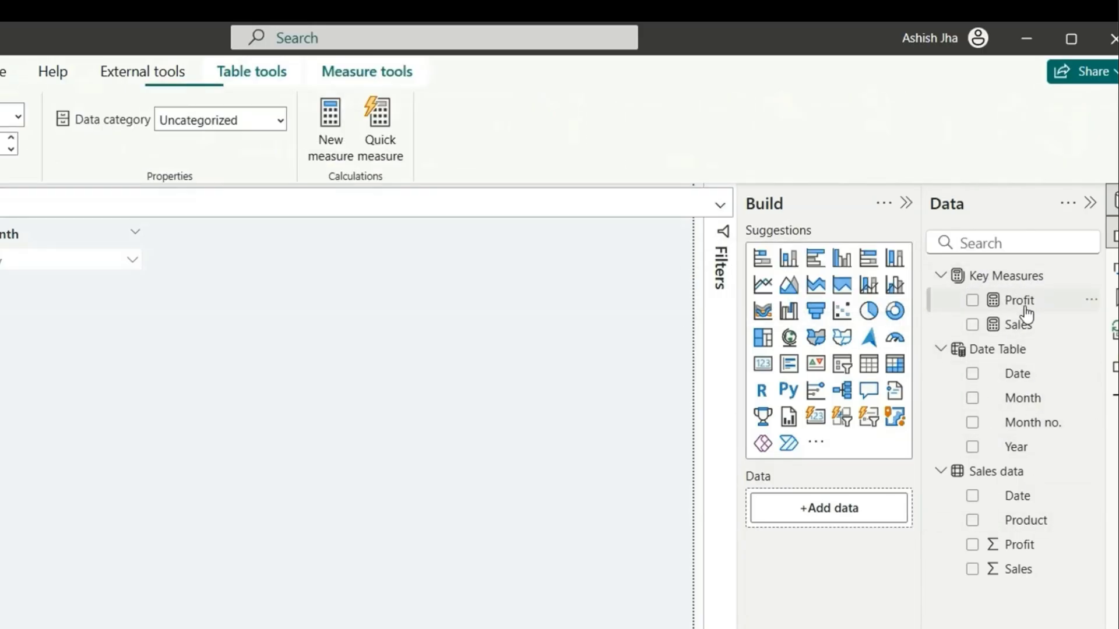
pyautogui.click(1026, 319)
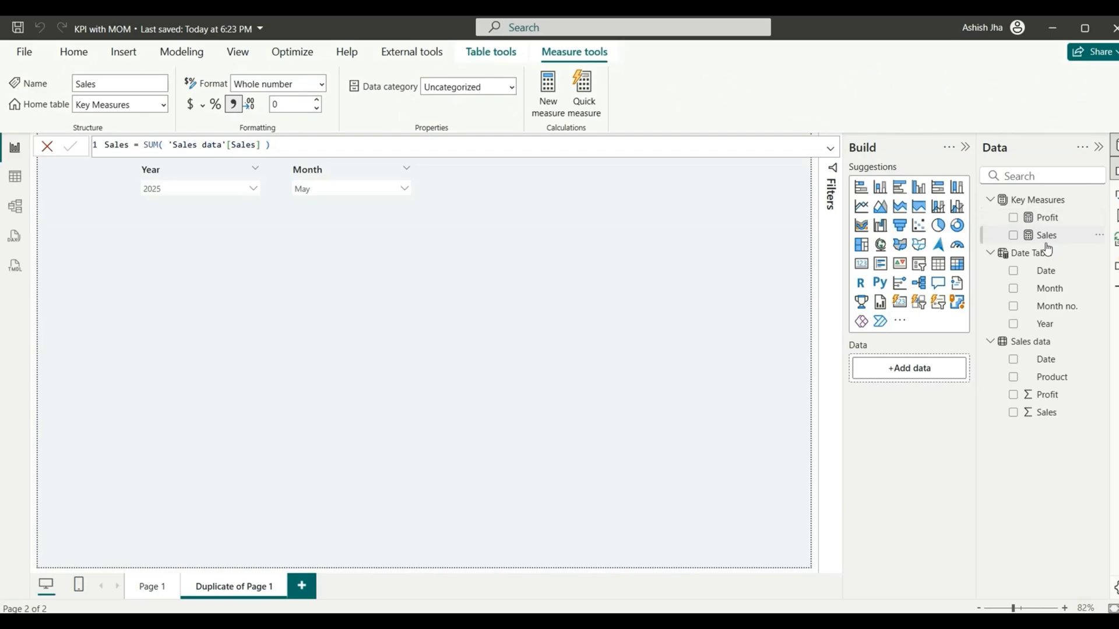
pyautogui.click(357, 282)
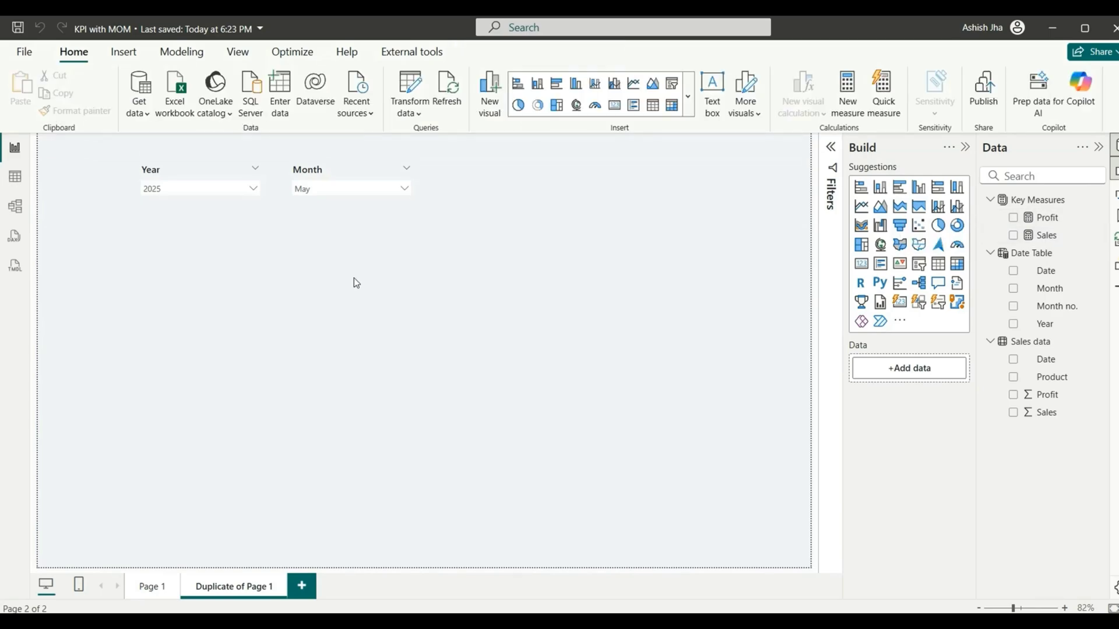
# - Add a multi-value card visual to the report page showing the Sales and Profit measures from Key Measures
pyautogui.click(901, 303)
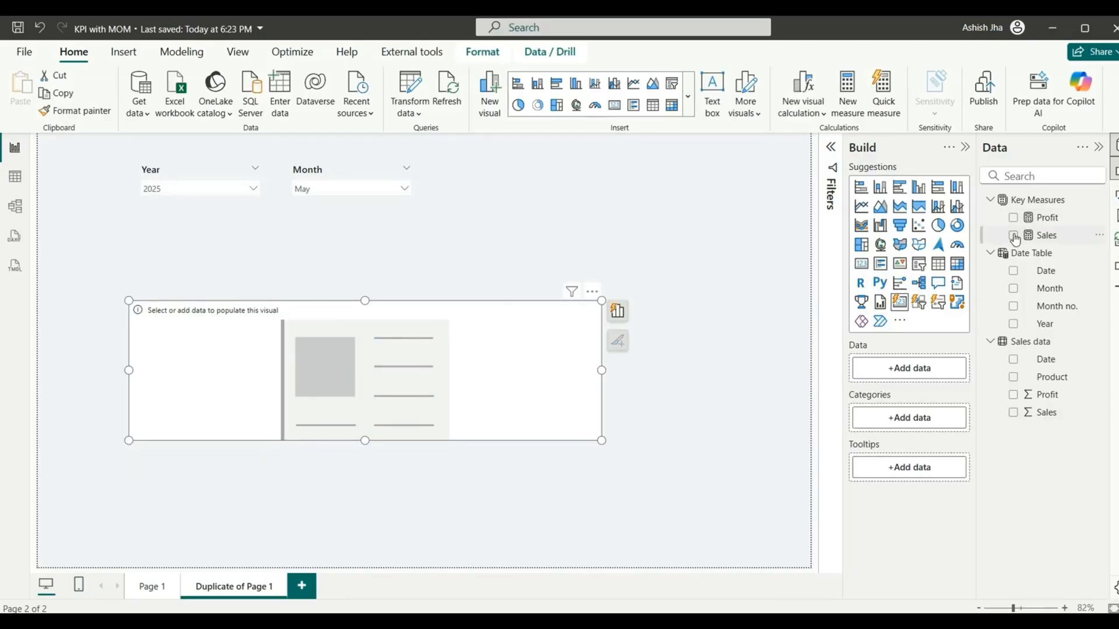
pyautogui.click(1014, 235)
pyautogui.click(1015, 219)
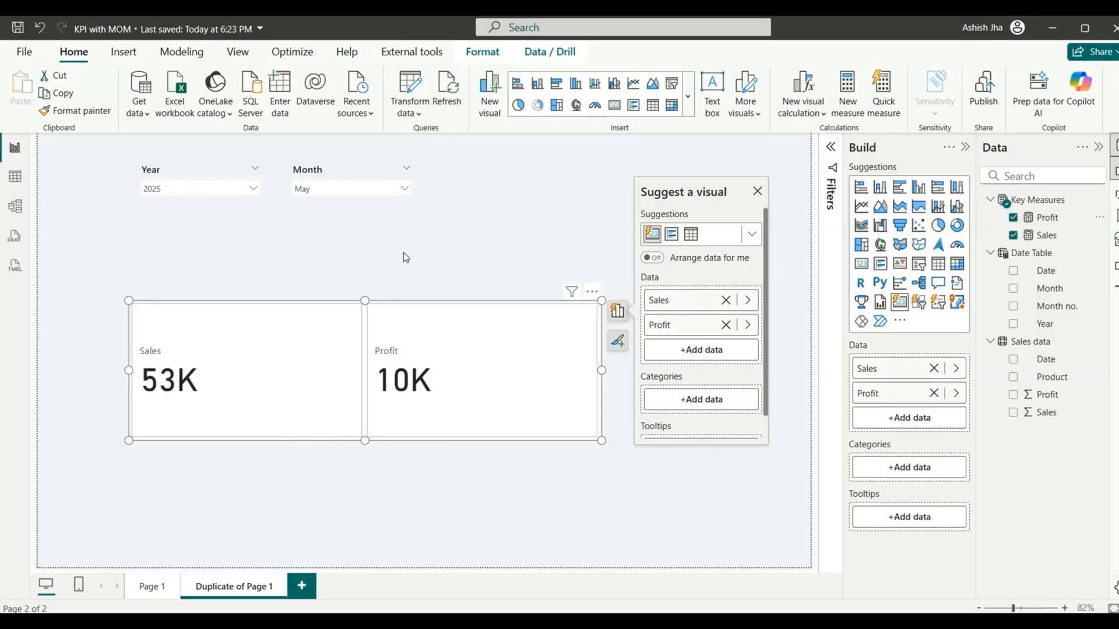
# - Format the card's callout values for all series with the Segoe UI Bold font at size 30
pyautogui.click(1115, 194)
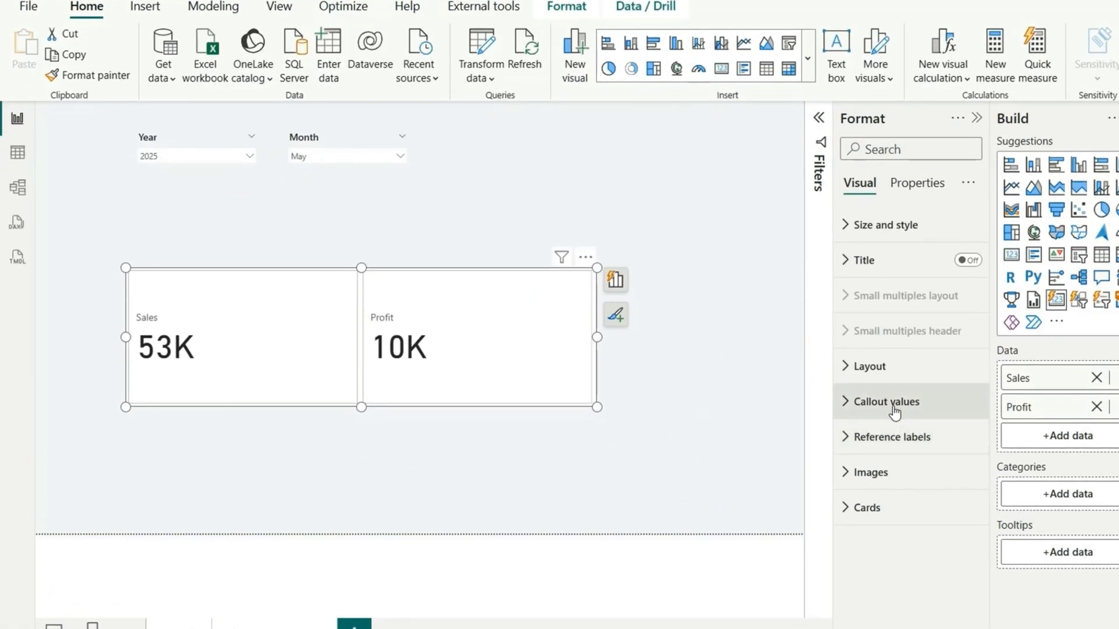
pyautogui.click(895, 408)
pyautogui.scroll(-3, 892, 419)
pyautogui.click(879, 444)
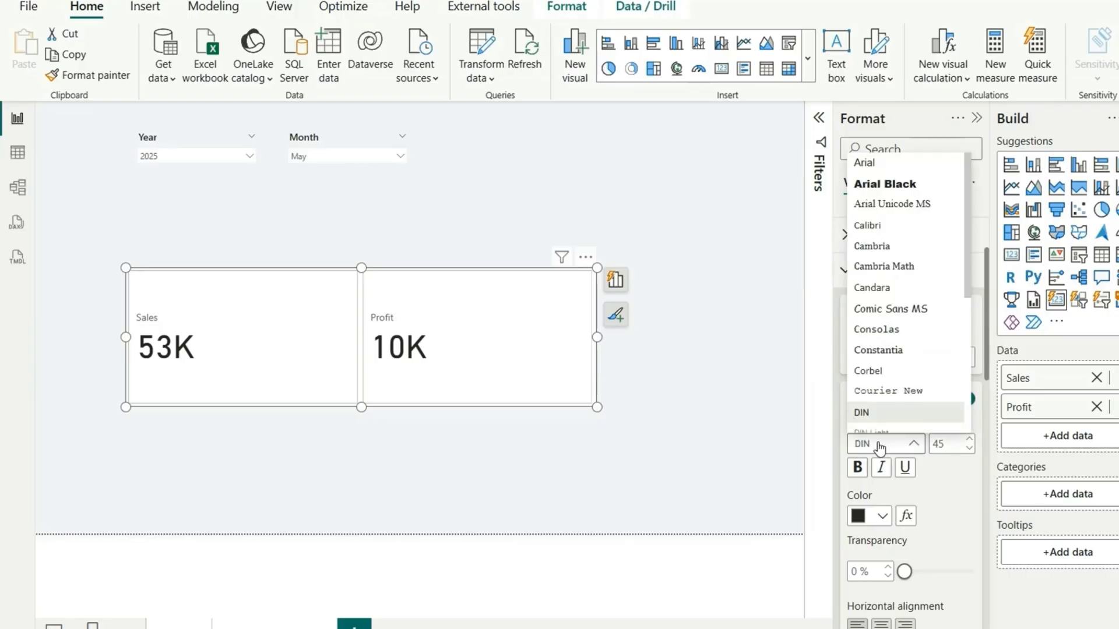
pyautogui.scroll(-5, 872, 362)
pyautogui.click(869, 274)
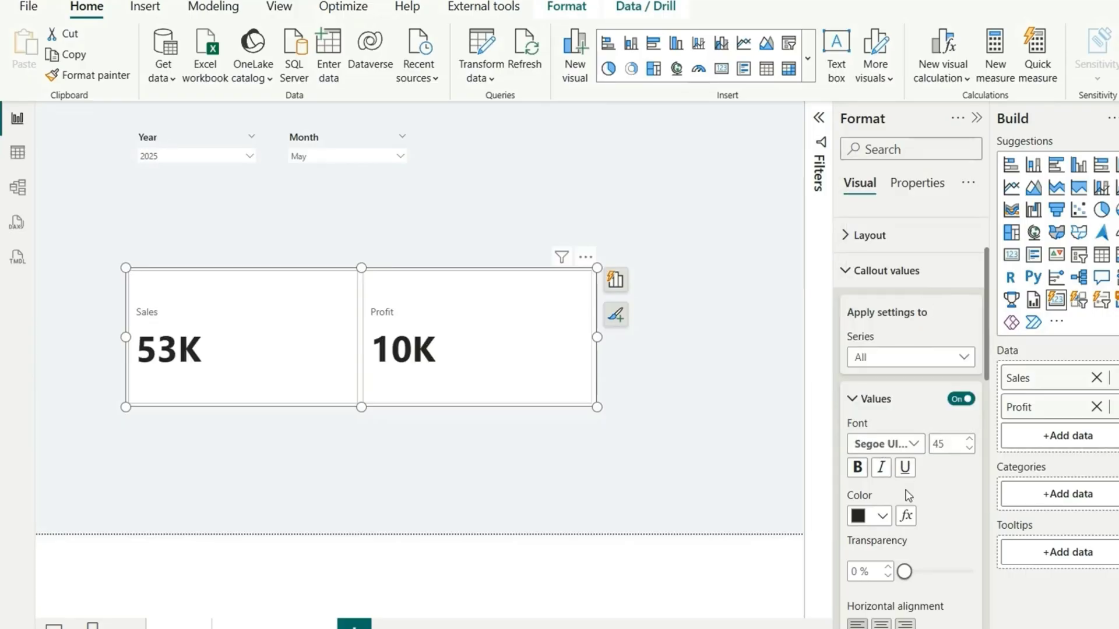
pyautogui.click(945, 444)
pyautogui.write('30')
# - Set the display units of the Sales series' callout value to None
pyautogui.click(891, 357)
pyautogui.click(893, 399)
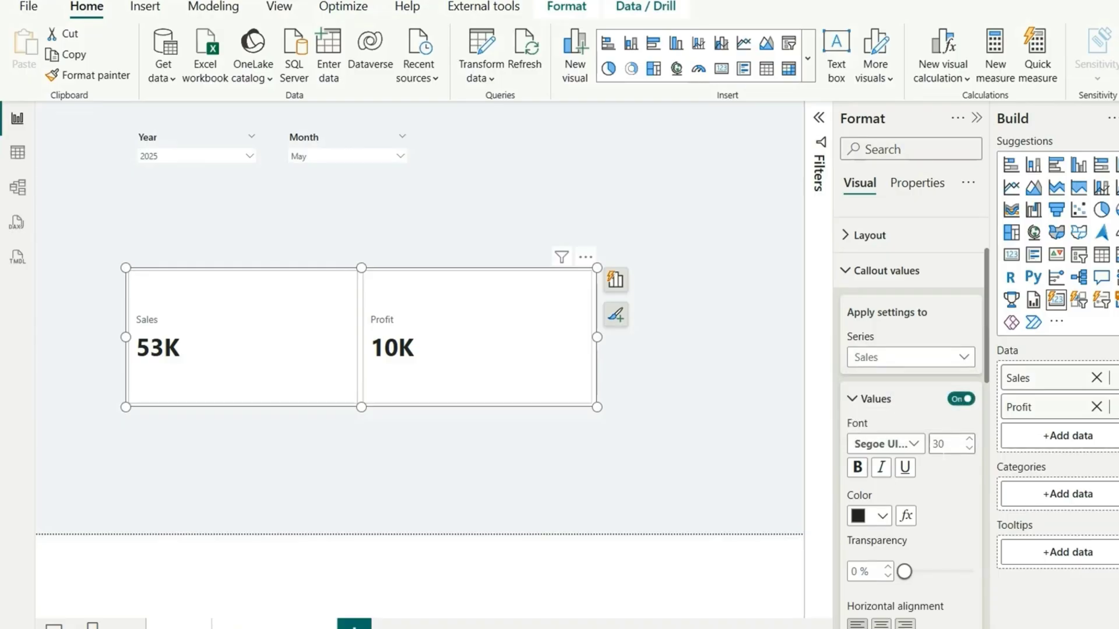
pyautogui.scroll(-5, 979, 380)
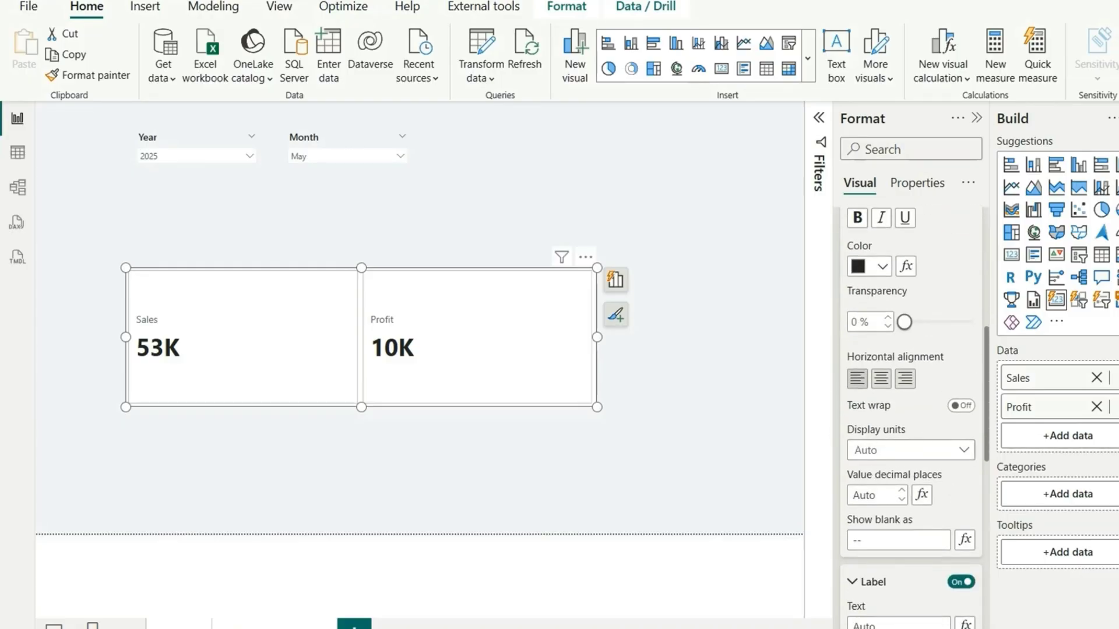
pyautogui.click(887, 450)
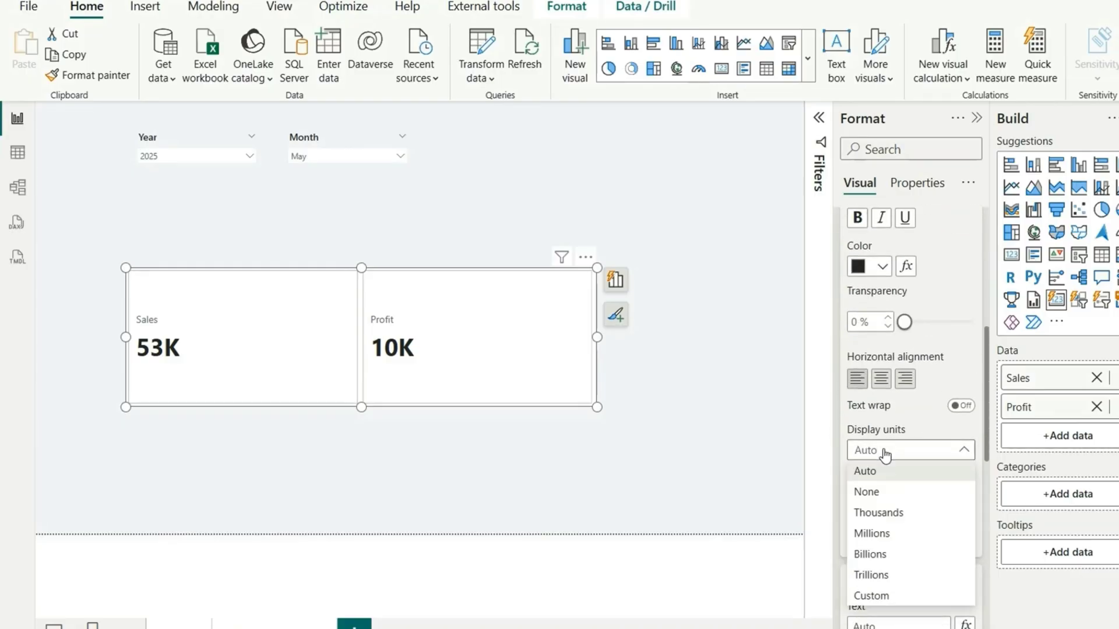
pyautogui.click(894, 495)
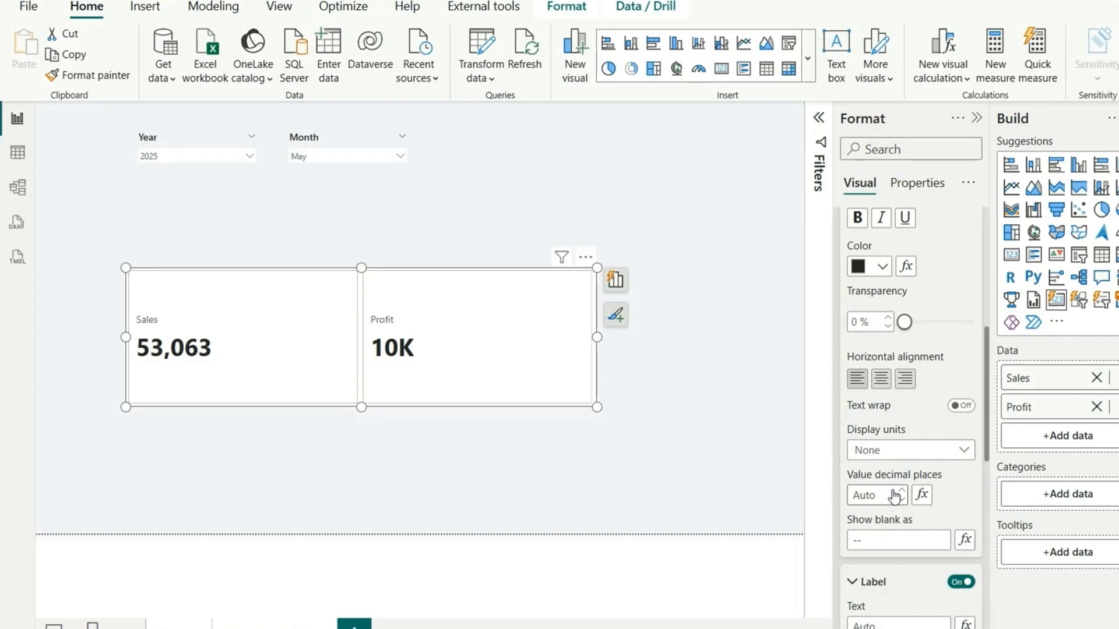
# - Set the display units of the Profit series' callout value to None
pyautogui.scroll(3, 894, 408)
pyautogui.click(962, 265)
pyautogui.click(864, 328)
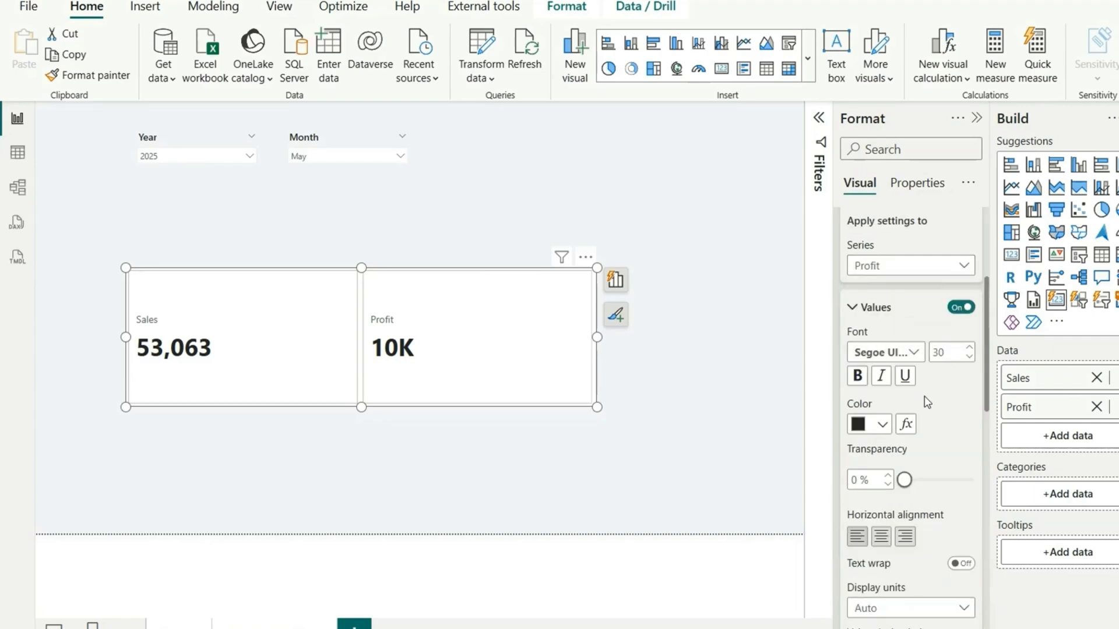
pyautogui.scroll(-2, 830, 525)
pyautogui.click(892, 535)
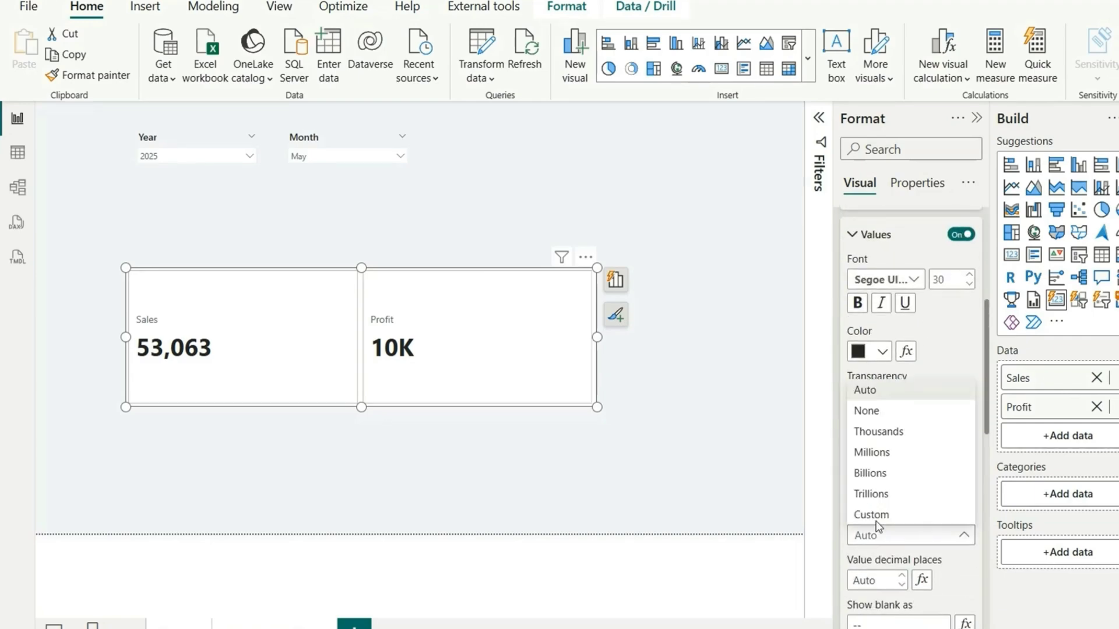
pyautogui.click(898, 411)
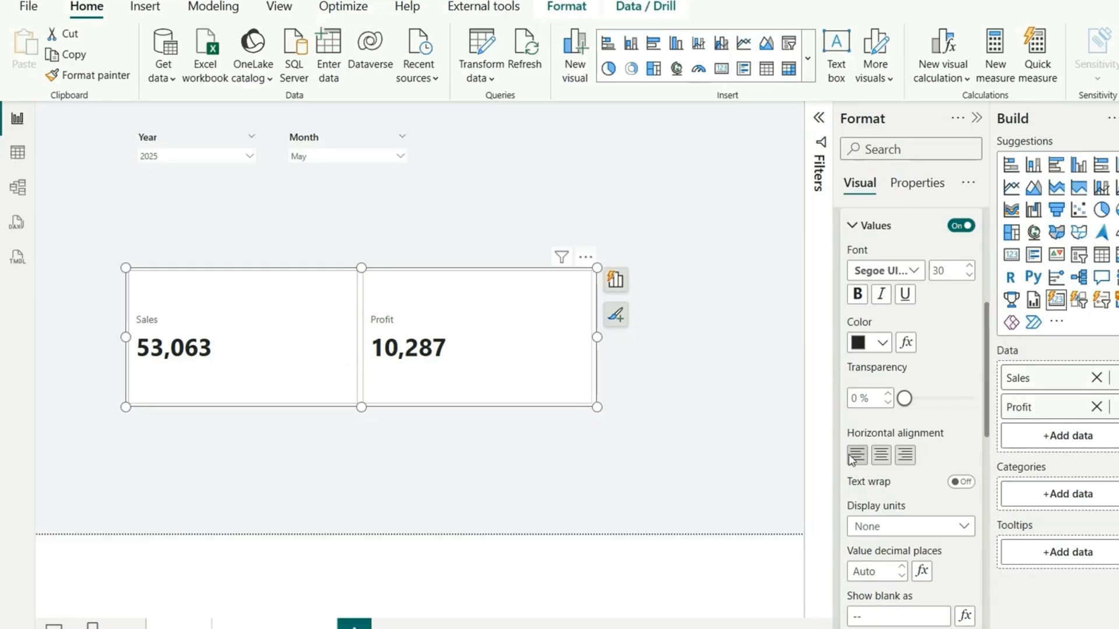
# - Format the Profit series' callout label with the Segoe UI Semibold font at size 15
pyautogui.scroll(-4, 944, 468)
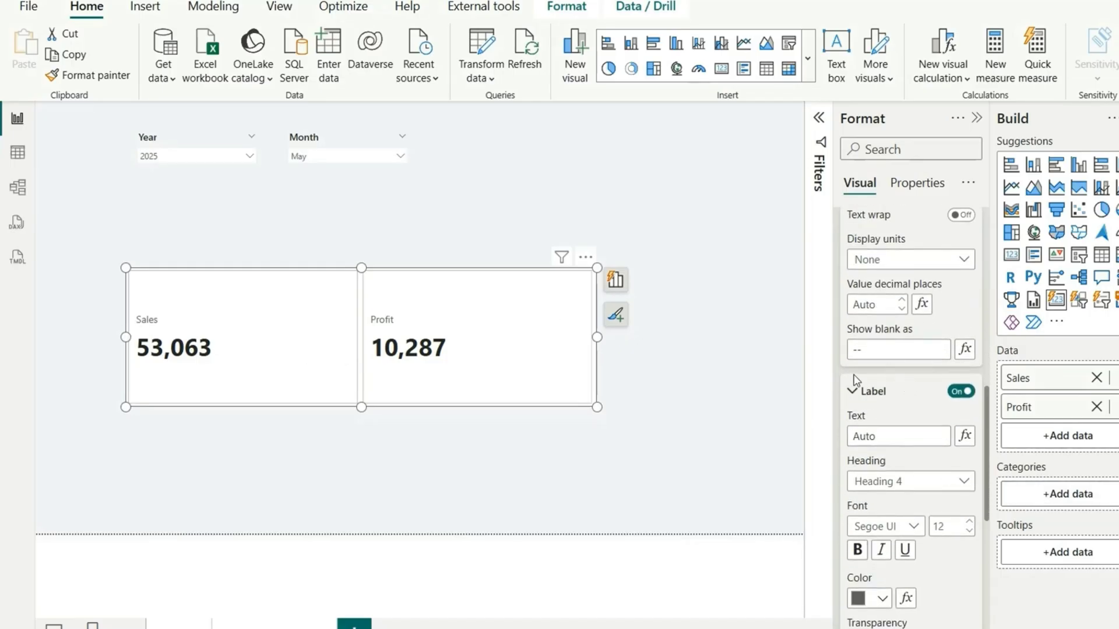
pyautogui.scroll(-2, 901, 440)
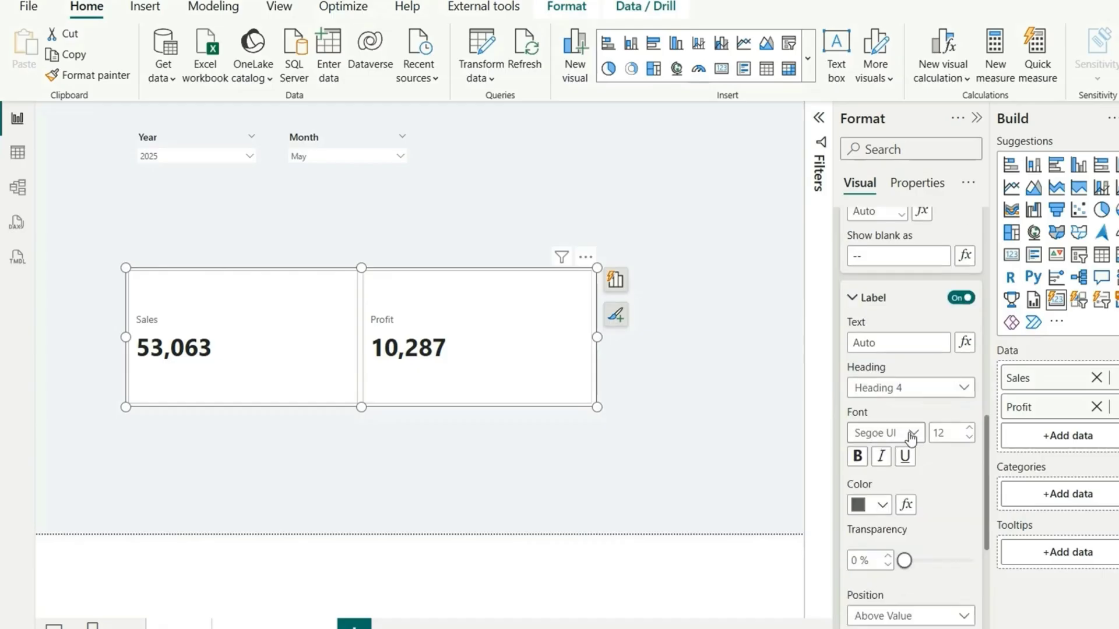
pyautogui.click(968, 430)
pyautogui.click(874, 433)
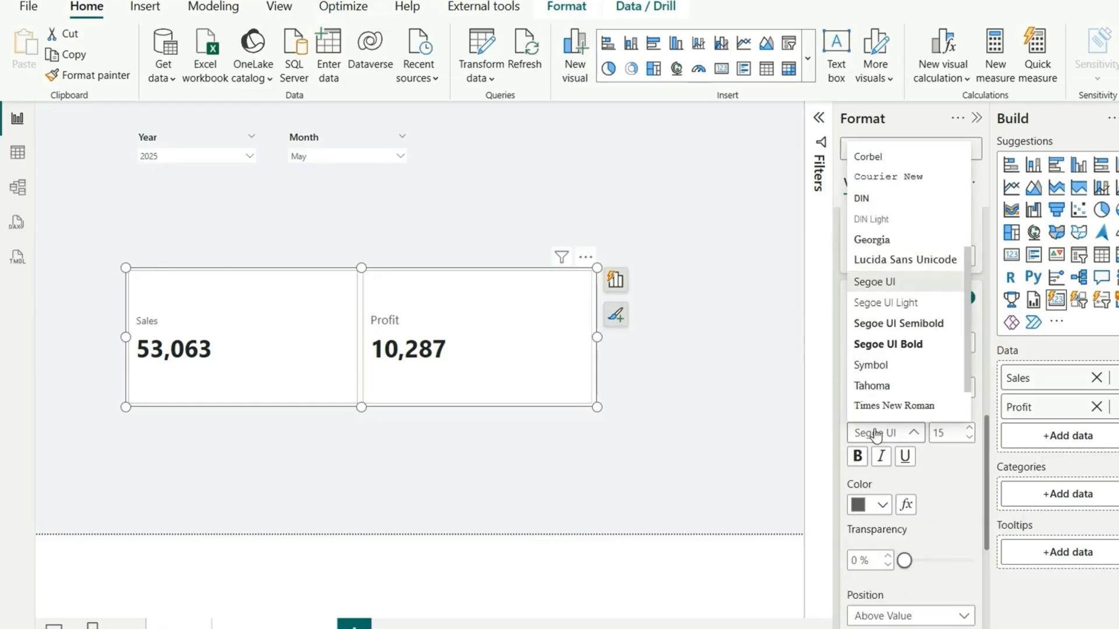
pyautogui.click(862, 323)
pyautogui.scroll(-3, 922, 589)
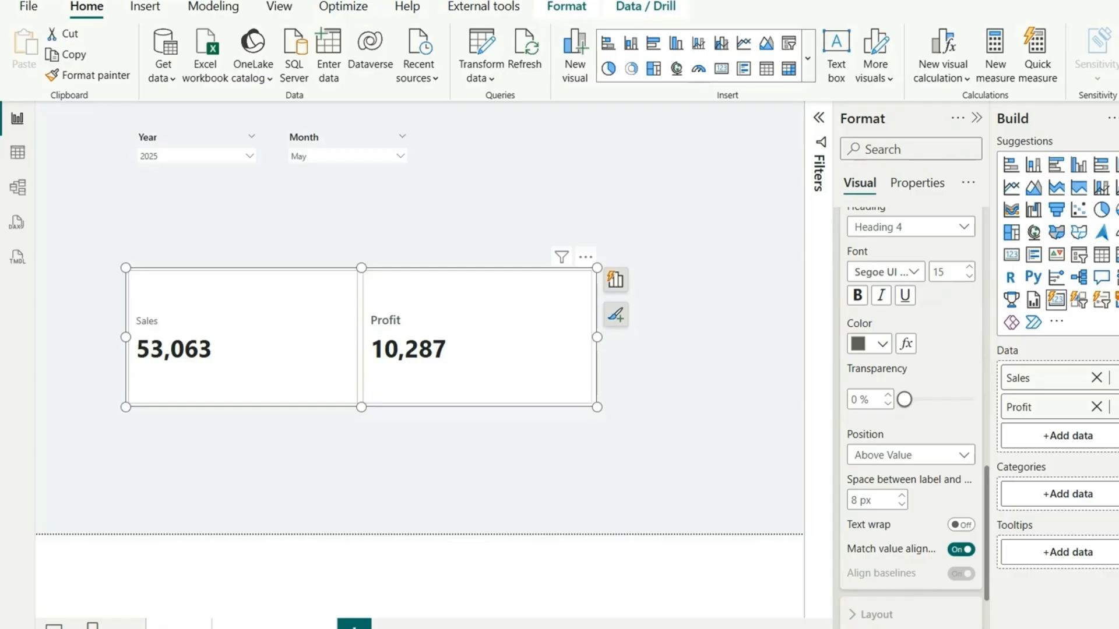
pyautogui.scroll(-2, 924, 536)
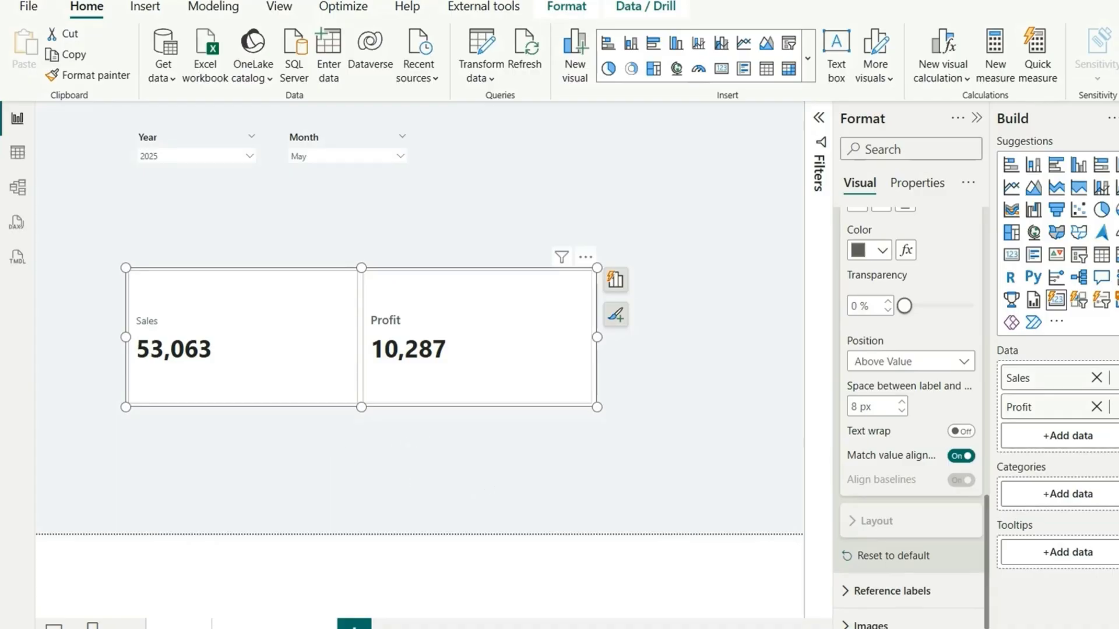
# - Create a new measure in the Key Measures table and name it MOM% Sales in its formula
pyautogui.click(1116, 263)
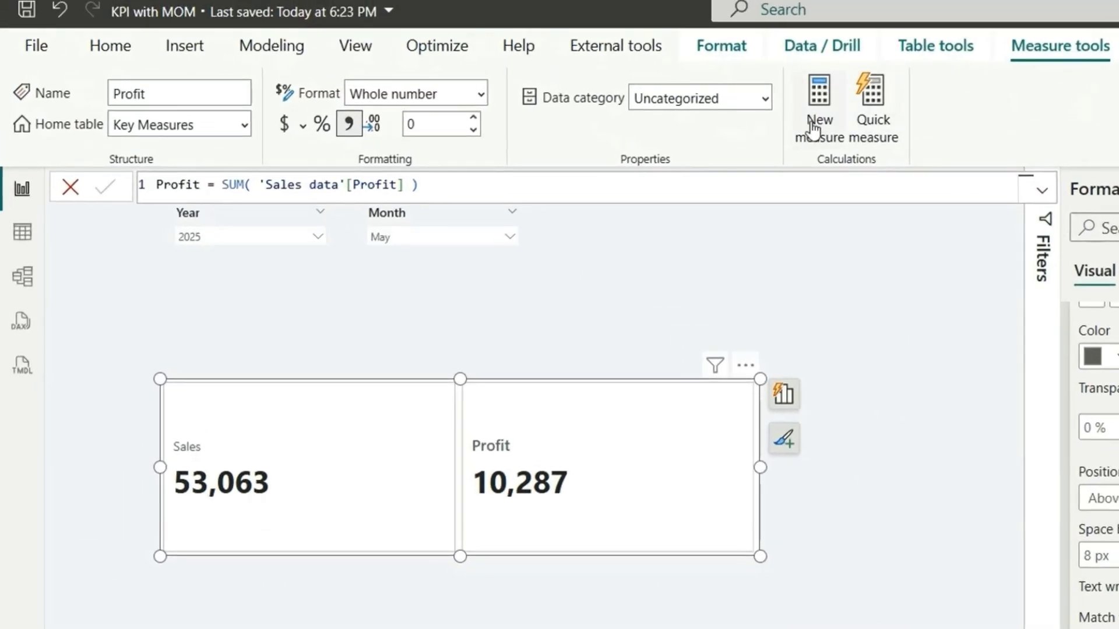
pyautogui.click(640, 72)
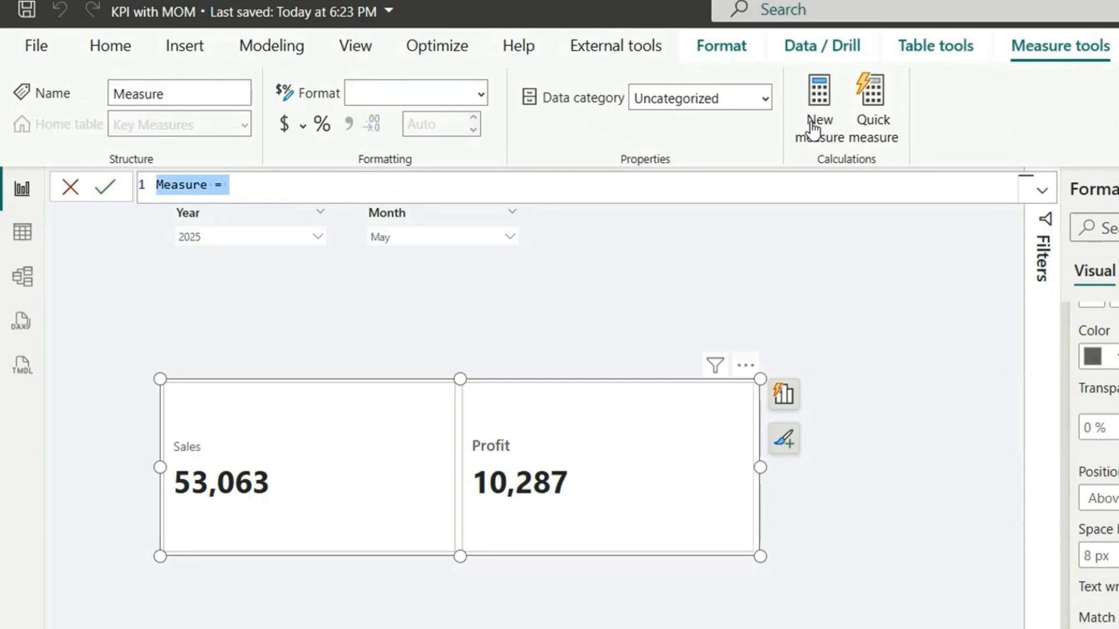
pyautogui.write('MOM')
pyautogui.write('%')
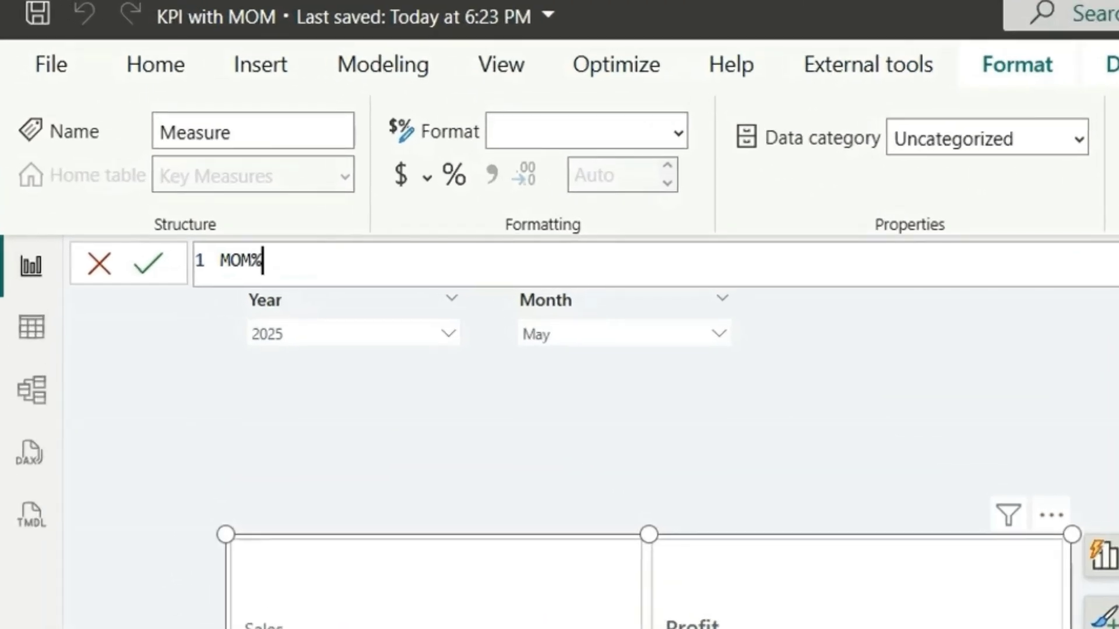
pyautogui.write(' Sales =')
pyautogui.hotkey('shift', 'Return')
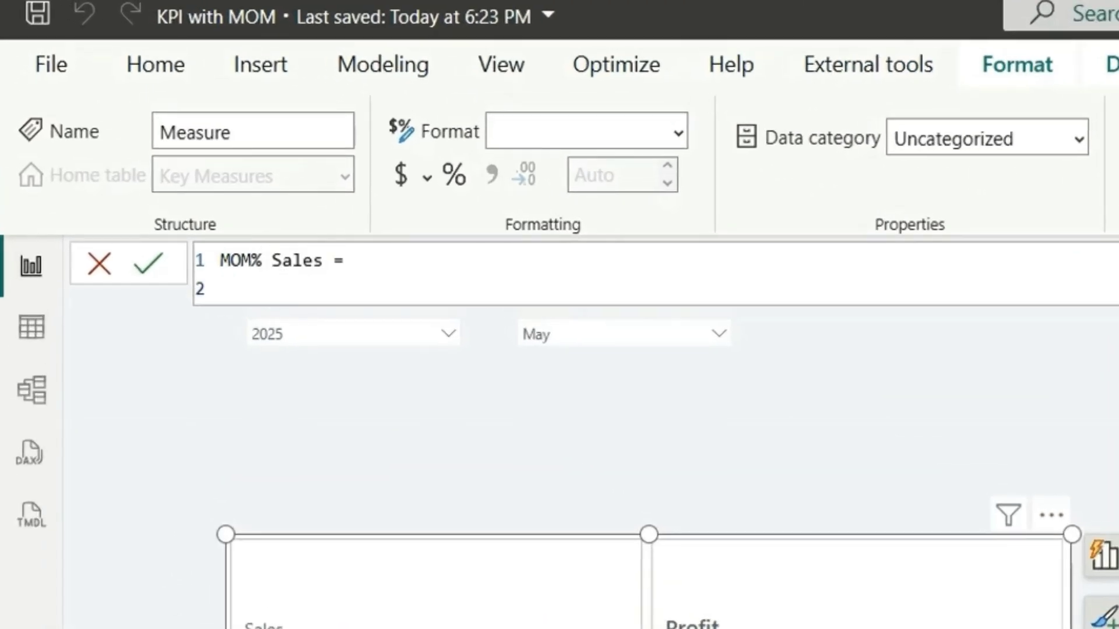
# - Define the variable _CM as the [Sales] measure on the formula's second line
pyautogui.write('var')
pyautogui.press('Tab')
pyautogui.write('_CM')
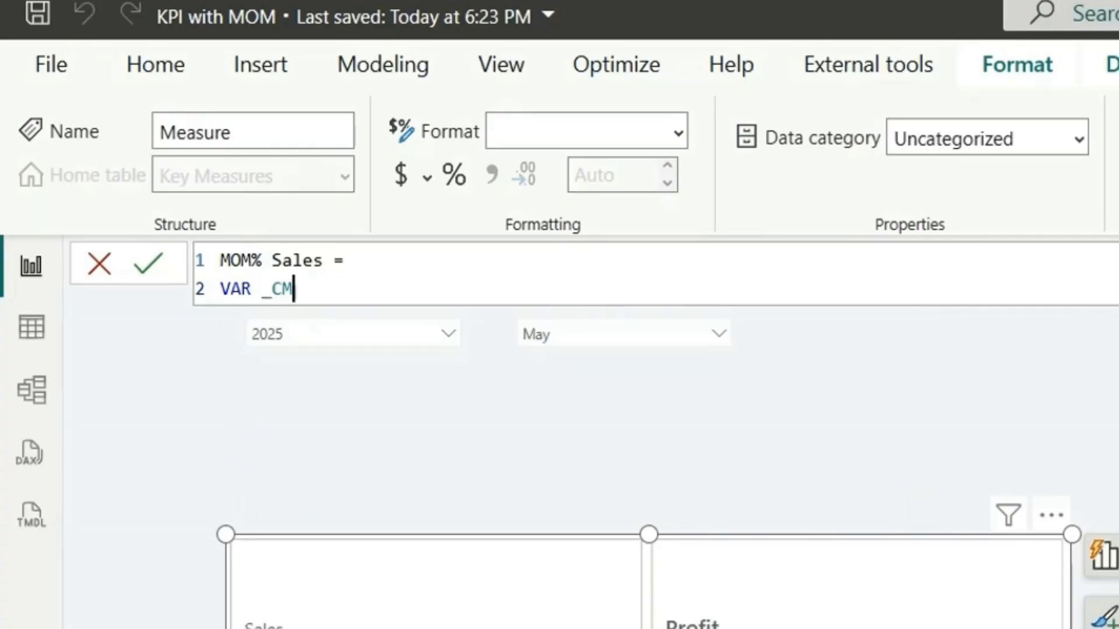
pyautogui.write(' = [Sale')
pyautogui.write('s')
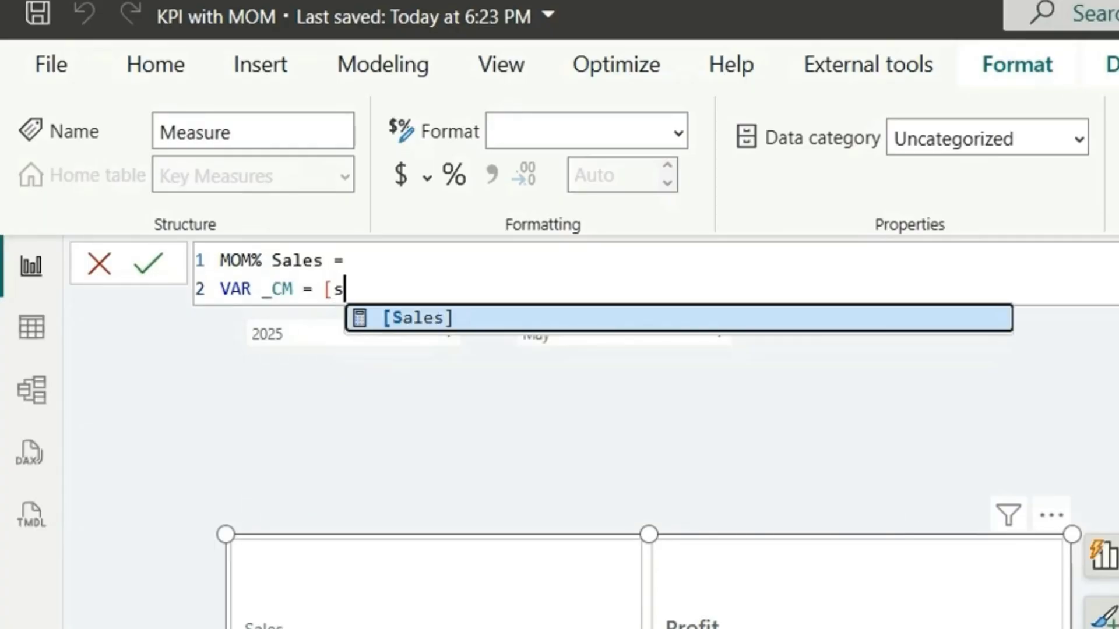
pyautogui.press('Tab')
# - Declare a second variable _PM and begin its expression with the CALCULATE function on a new line
pyautogui.hotkey('shift', 'Return')
pyautogui.write('VAR')
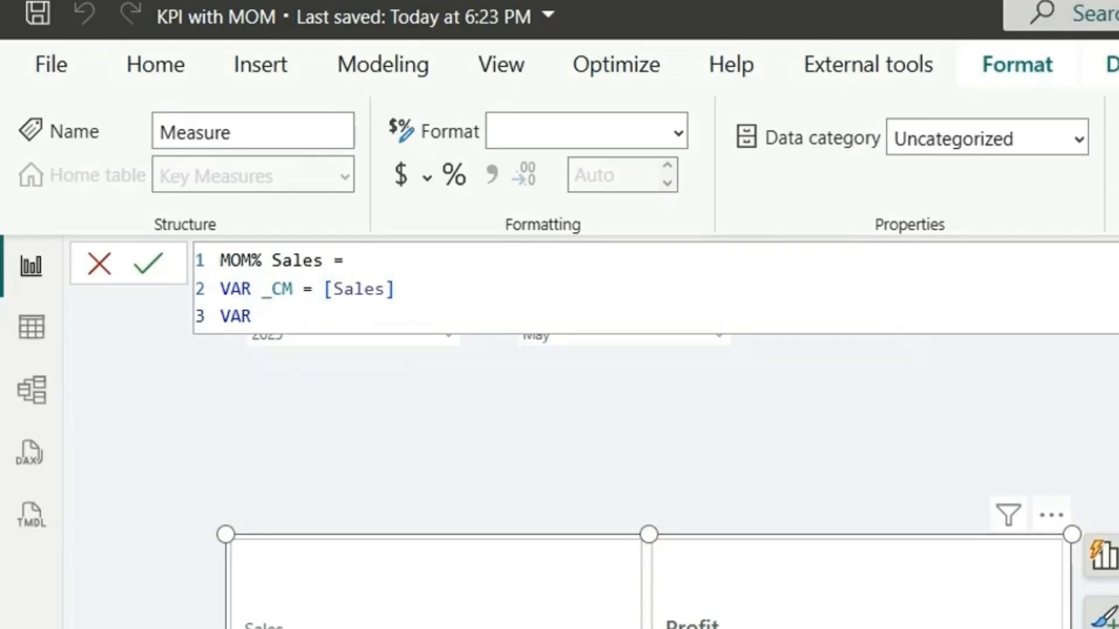
pyautogui.write(' _PM =')
pyautogui.hotkey('shift', 'Return')
pyautogui.write('cal')
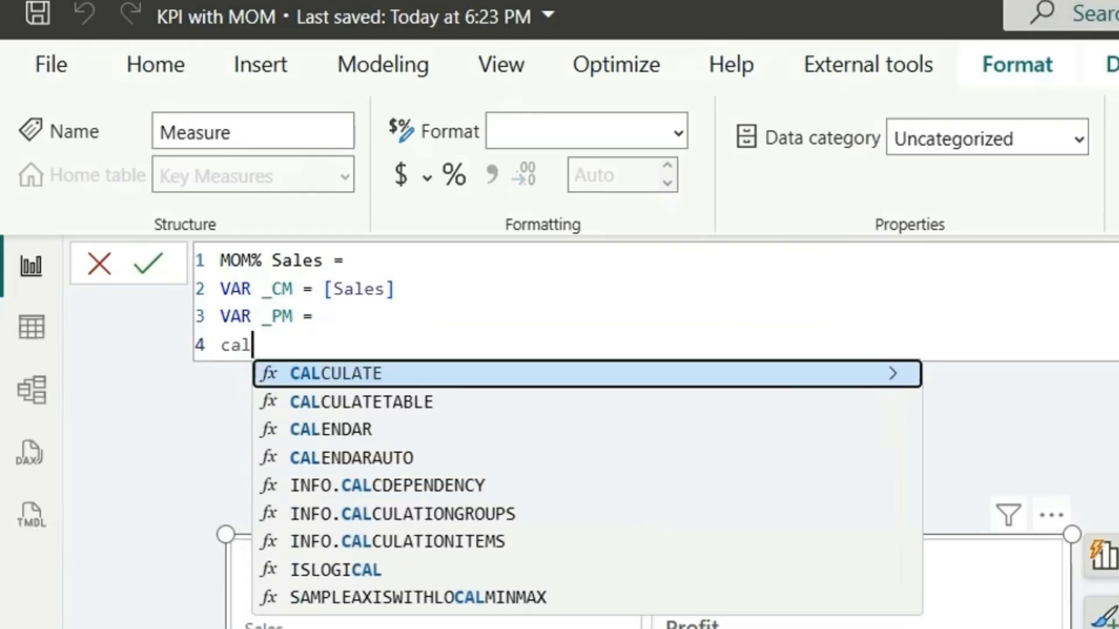
pyautogui.press('Tab')
pyautogui.hotkey('shift', 'Return')
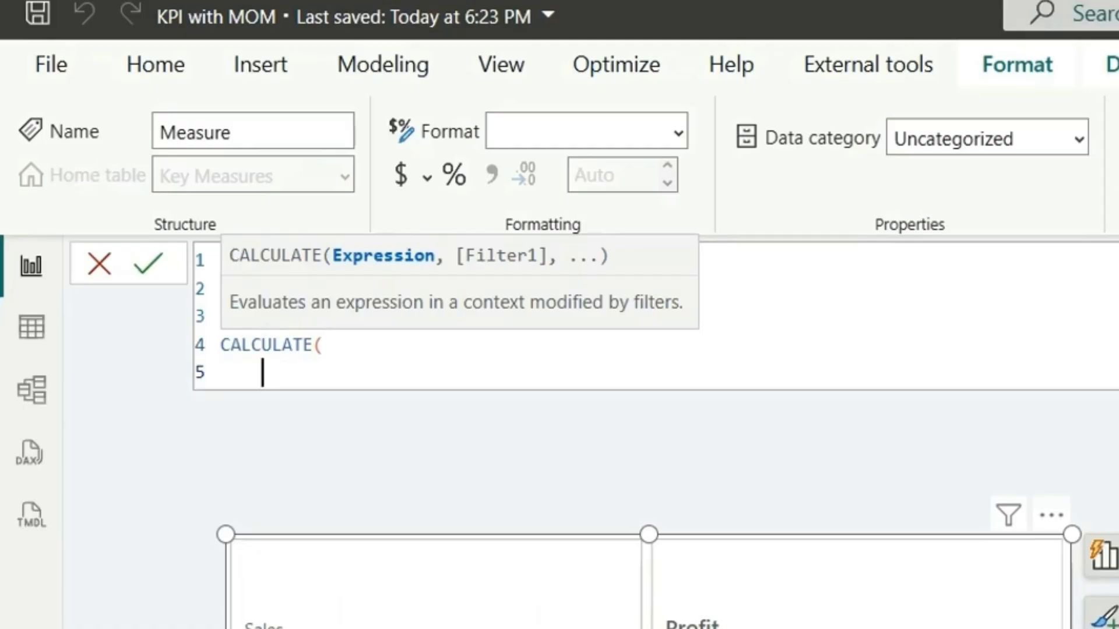
# - Enter SUM( 'Sales data'[Sales] ) as the expression argument of CALCULATE
pyautogui.write('su')
pyautogui.press('Tab')
pyautogui.write('sales')
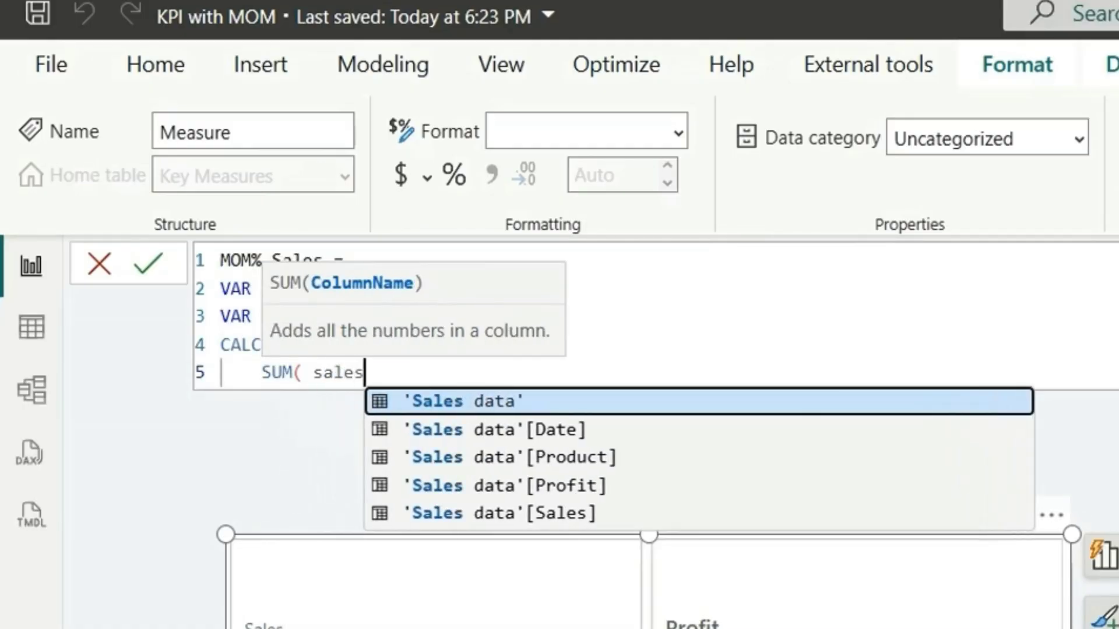
pyautogui.press('Down')
pyautogui.press('Down')
pyautogui.press('Down')
pyautogui.press('Down')
pyautogui.press('Tab')
pyautogui.write('),')
# - Start a DATEADD filter argument on a new line of CALCULATE, with 'Date Table'[Date] as its dates
pyautogui.hotkey('shift', 'Return')
pyautogui.write('datead')
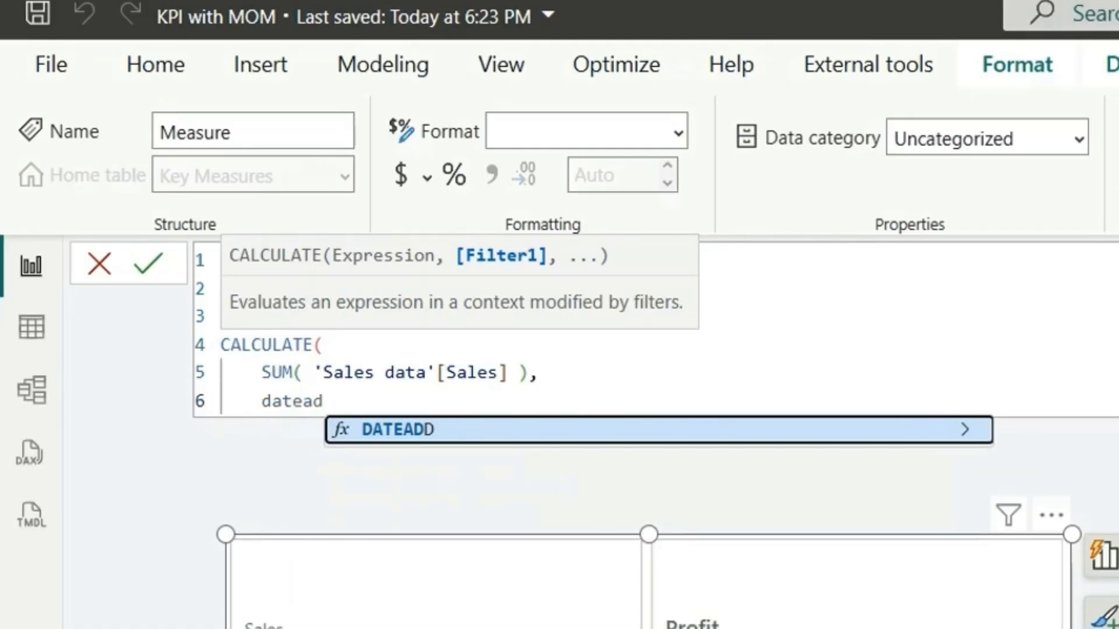
pyautogui.press('Tab')
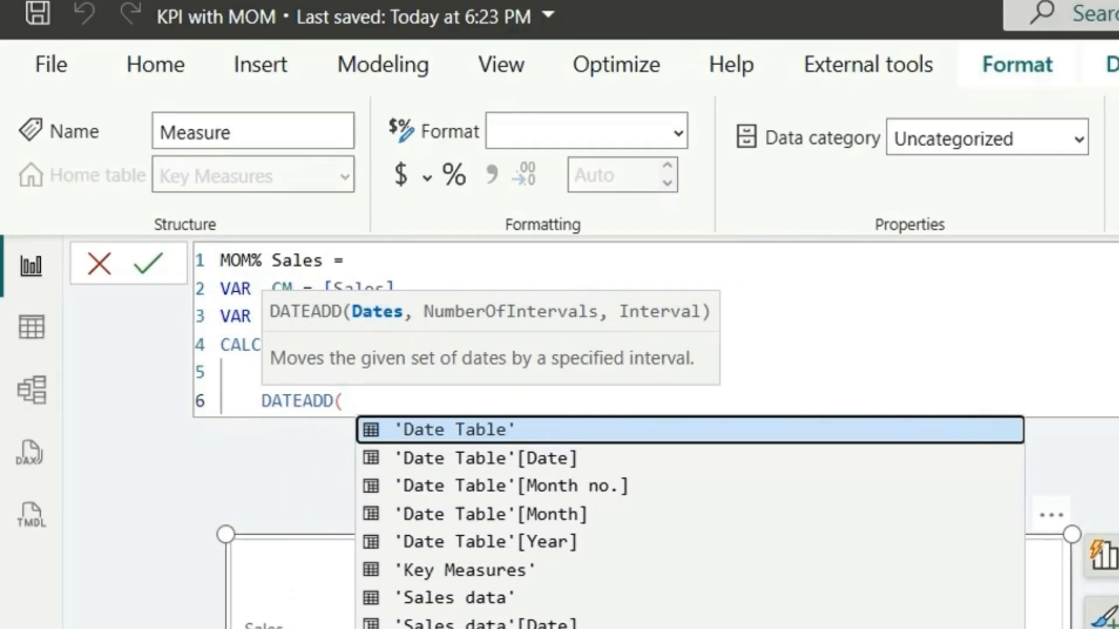
pyautogui.press('Down')
pyautogui.press('Tab')
pyautogui.write(', ')
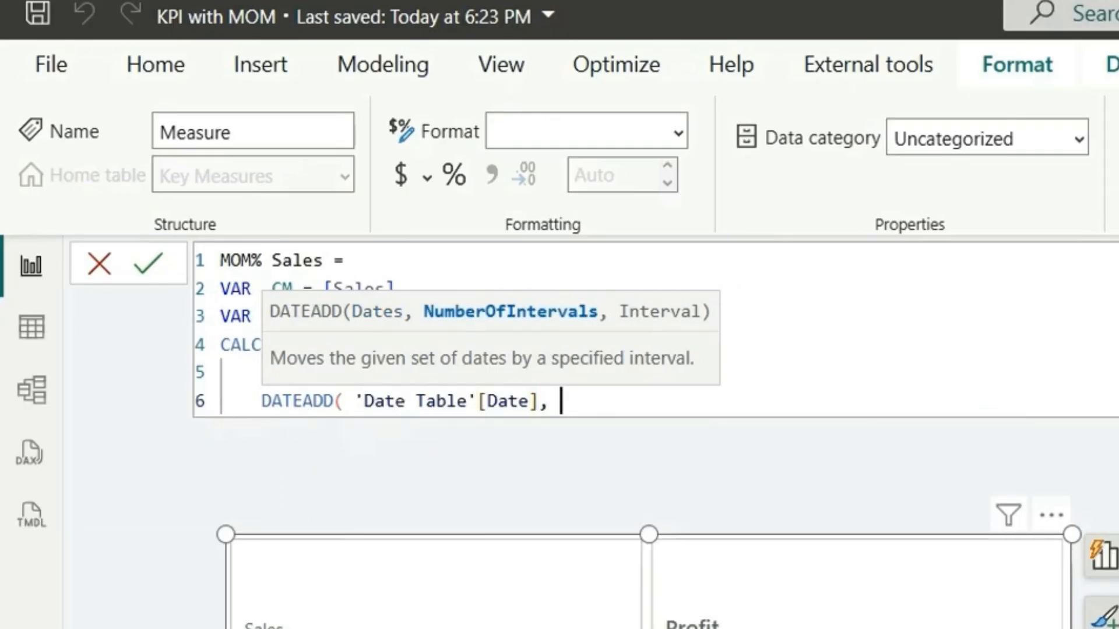
# - Set the DATEADD shift to -1 with the MONTH interval and close both the DATEADD and CALCULATE functions
pyautogui.write('-1,')
pyautogui.press('Down')
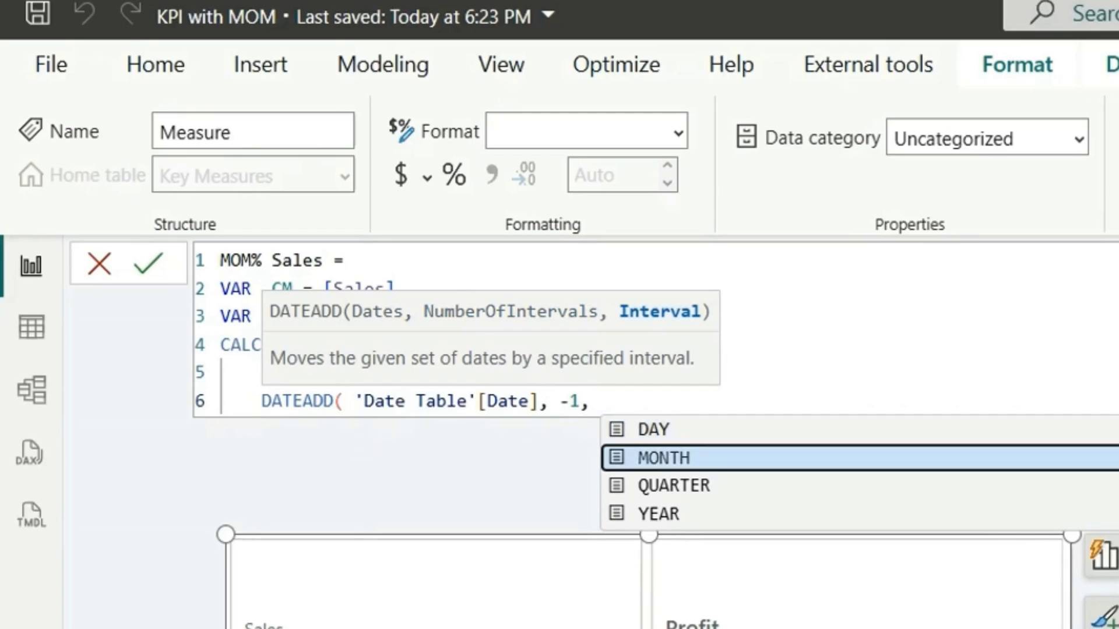
pyautogui.press('Tab')
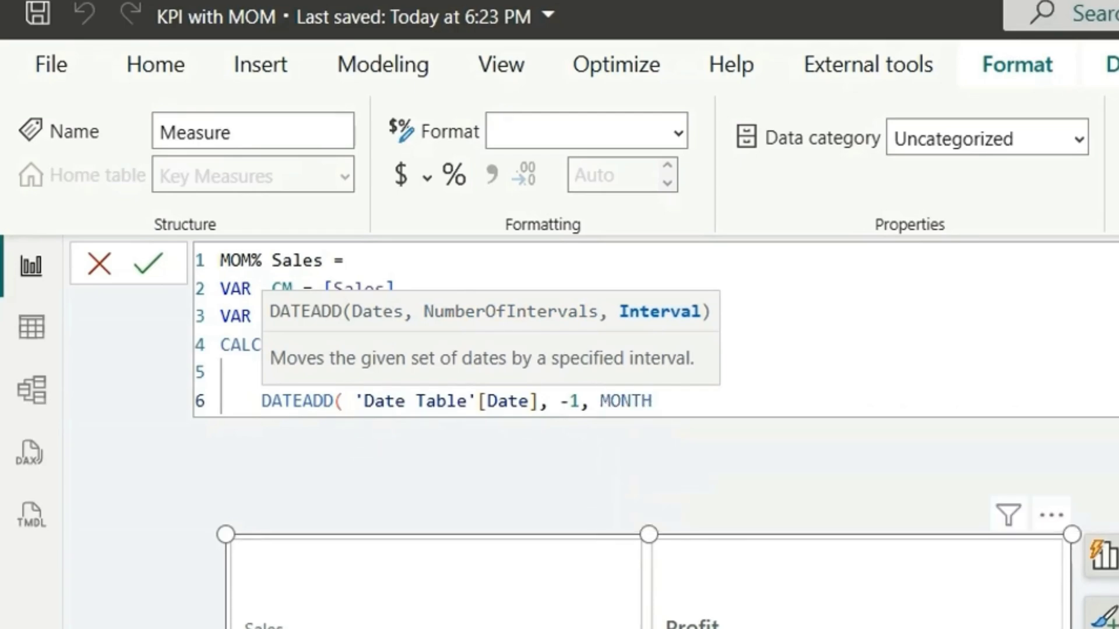
pyautogui.write(')')
pyautogui.press('Return')
pyautogui.write(')')
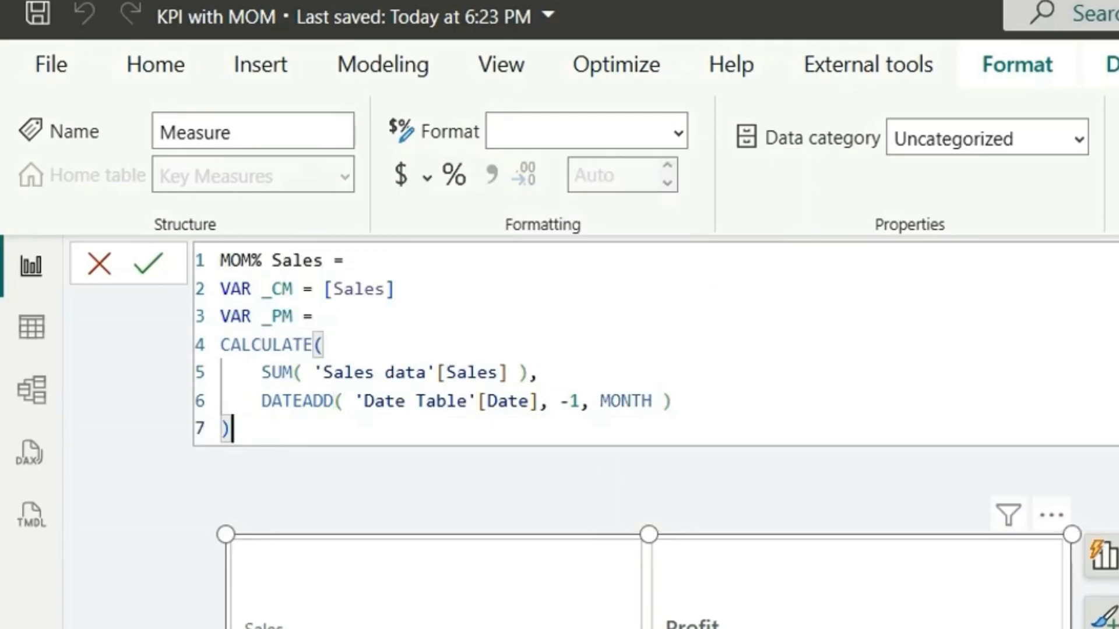
# - Add a RETURN line below the variables and begin a DIVIDE function on the line after it
pyautogui.press('Return')
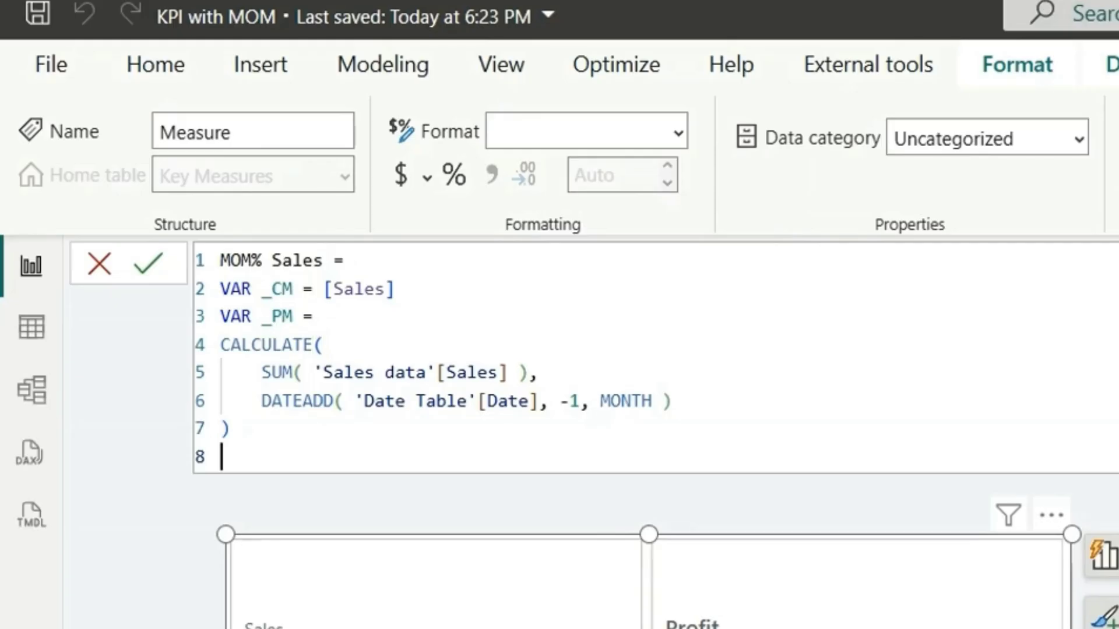
pyautogui.write('ret')
pyautogui.press('Tab')
pyautogui.press('Return')
pyautogui.write('div')
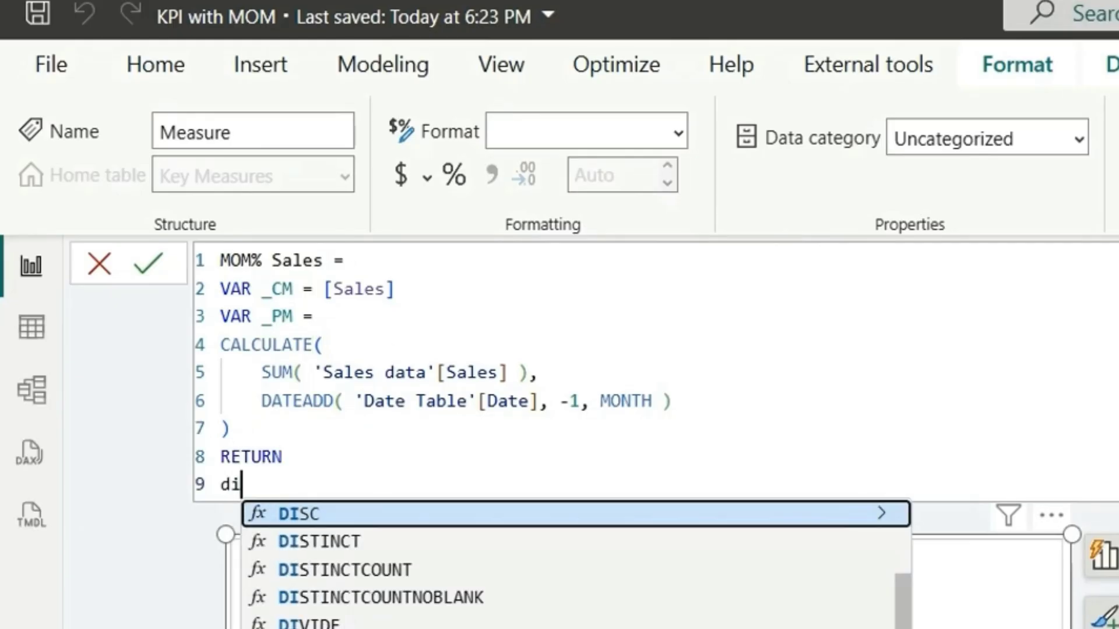
pyautogui.press('Tab')
# - Complete DIVIDE with _CM - _PM as numerator and _PM as denominator, and commit the MOM% Sales measure
pyautogui.write('_CM')
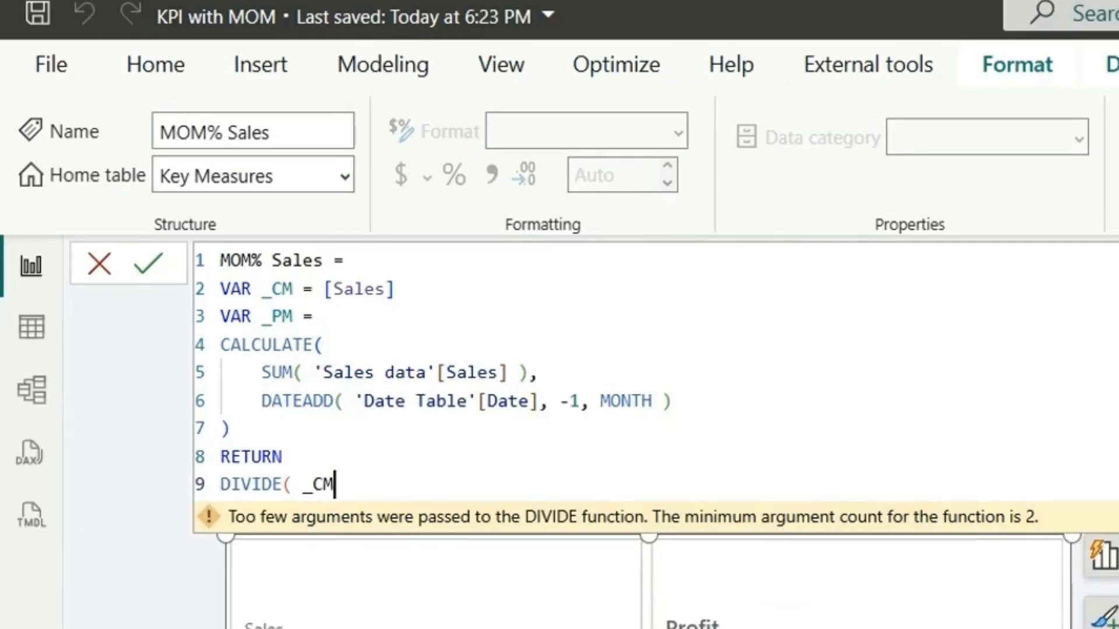
pyautogui.write(' - _pm')
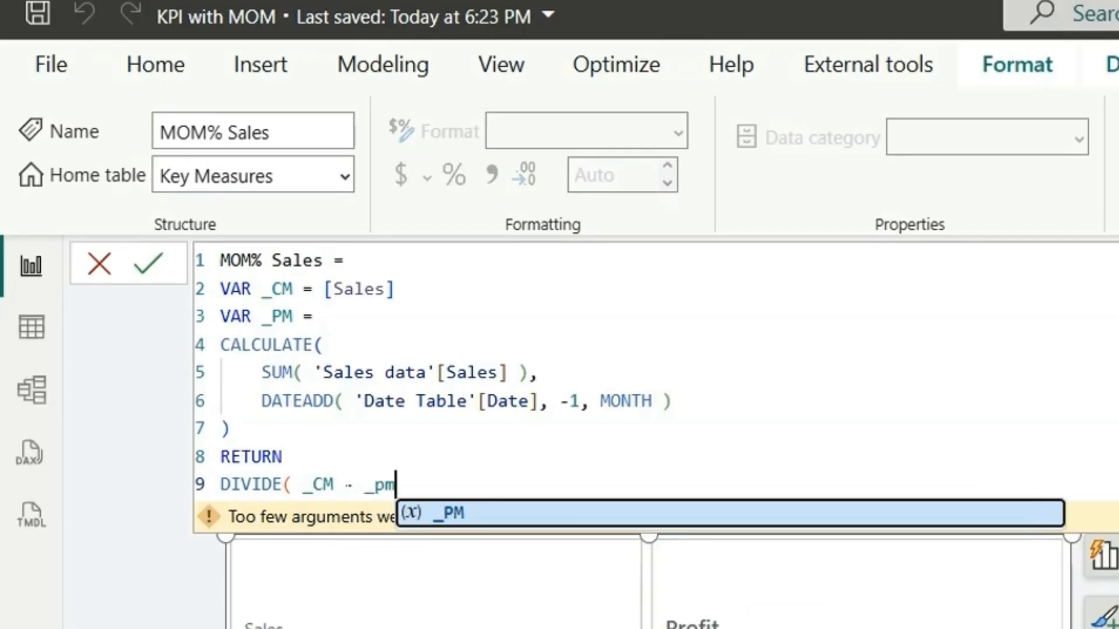
pyautogui.press('Tab')
pyautogui.write(', ')
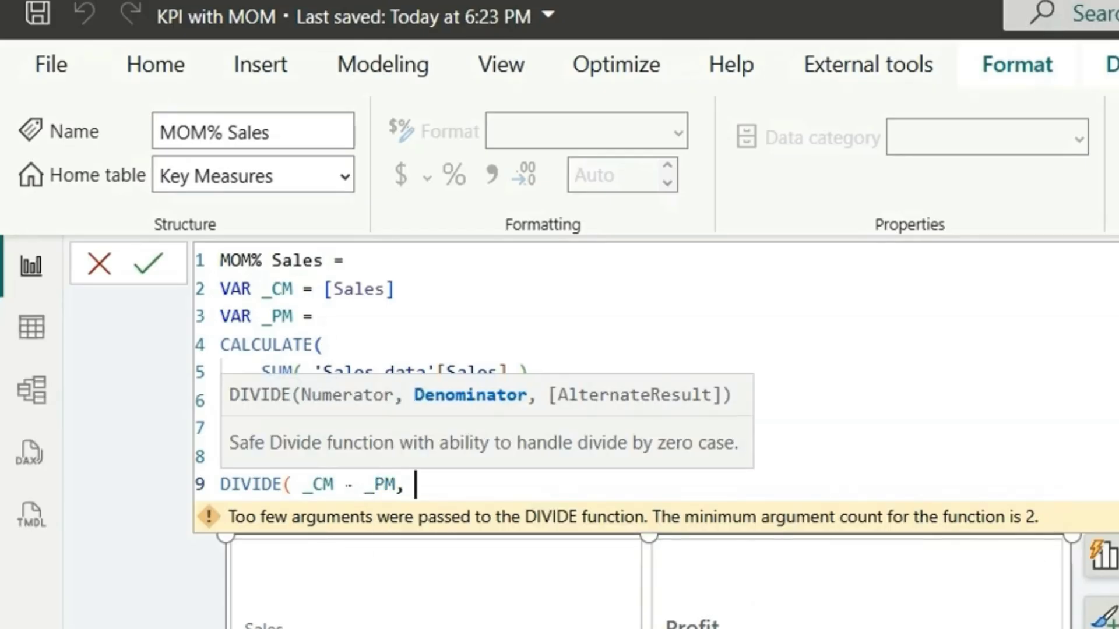
pyautogui.write('_pm')
pyautogui.press('Tab')
pyautogui.write(')')
pyautogui.press('Return')
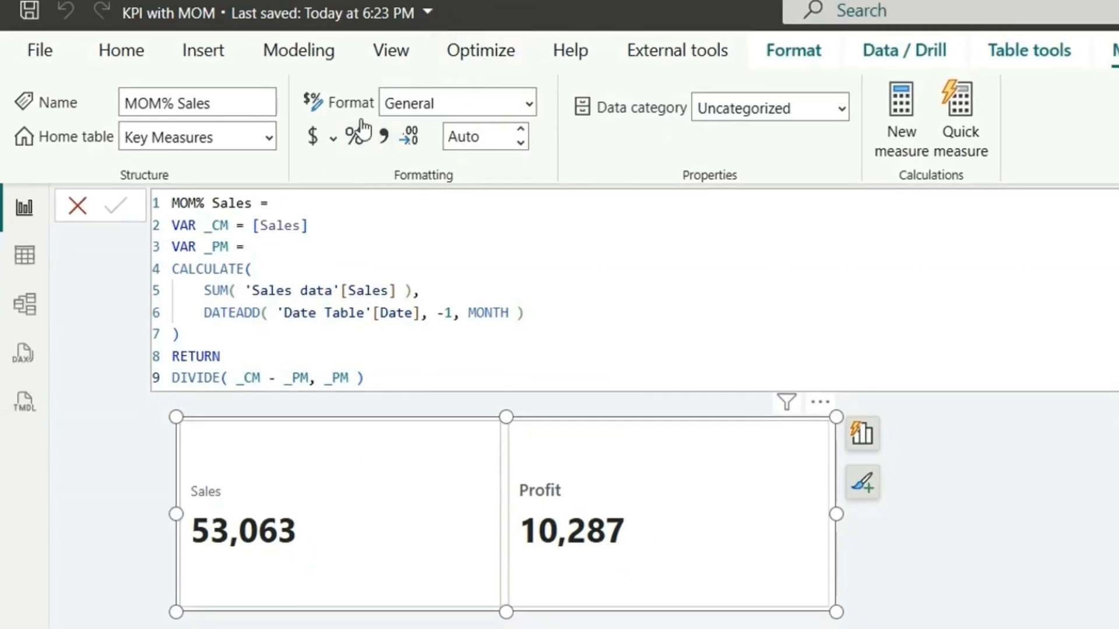
# - Format the MOM% Sales measure as a percentage with 1 decimal place
pyautogui.click(351, 145)
pyautogui.click(520, 142)
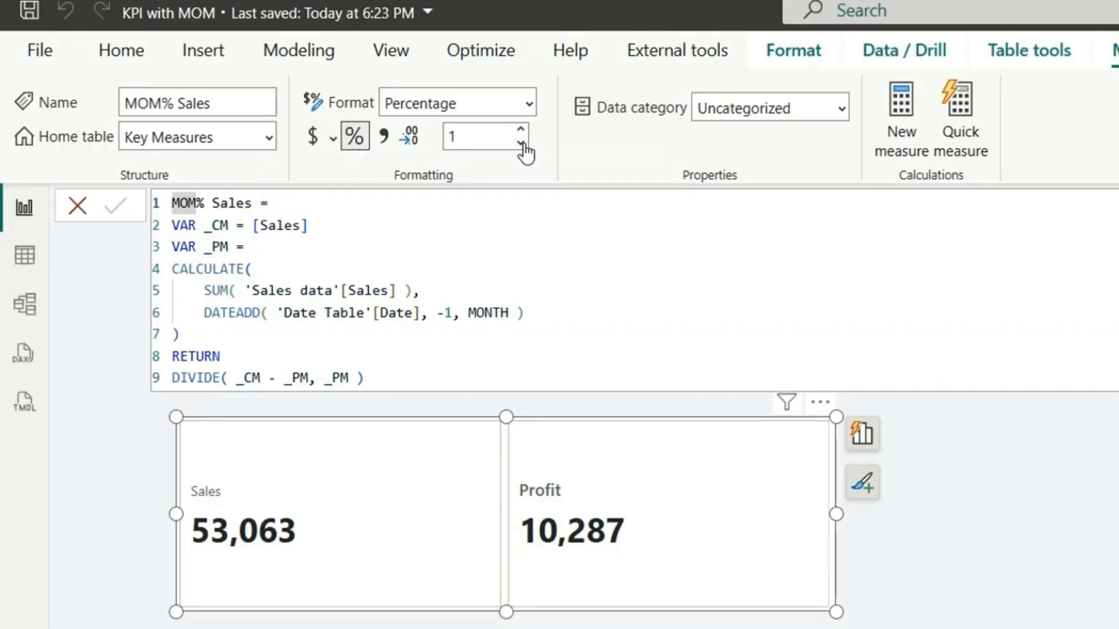
# - Create a new measure from a copy of the MOM% Sales formula, replacing every occurrence of Sales with Profit
pyautogui.click(284, 290)
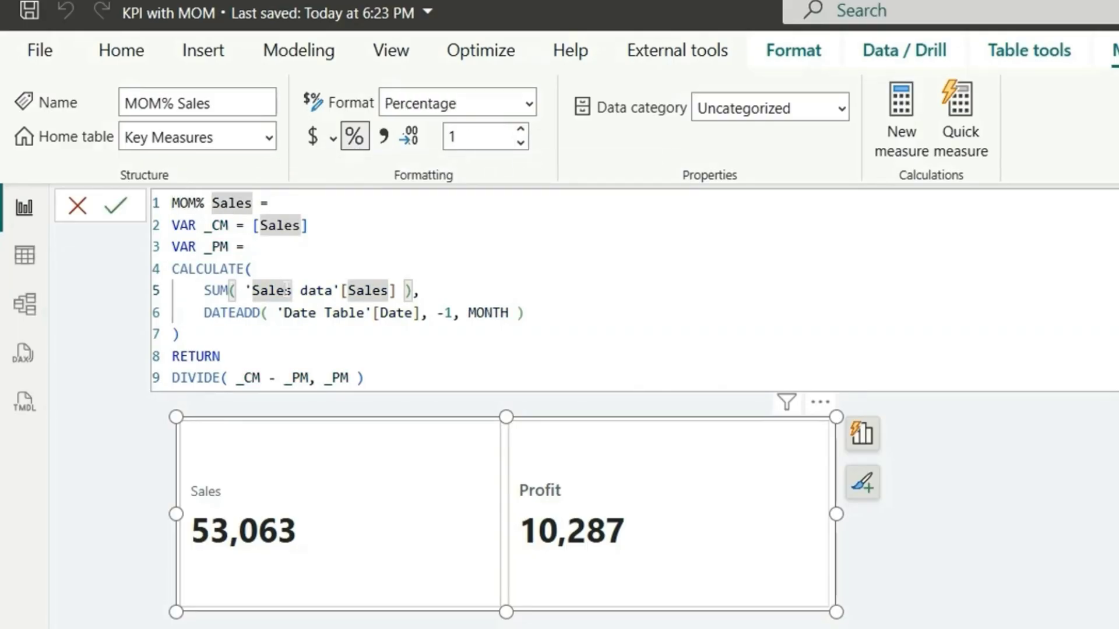
pyautogui.hotkey('ctrl', 'a')
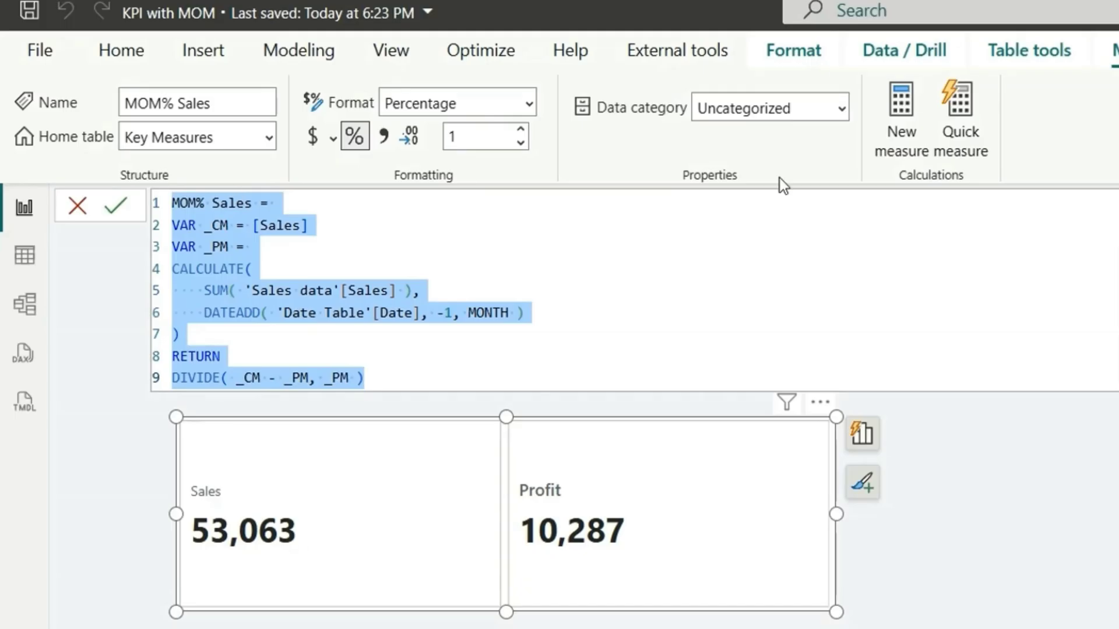
pyautogui.click(898, 141)
pyautogui.doubleClick(230, 204)
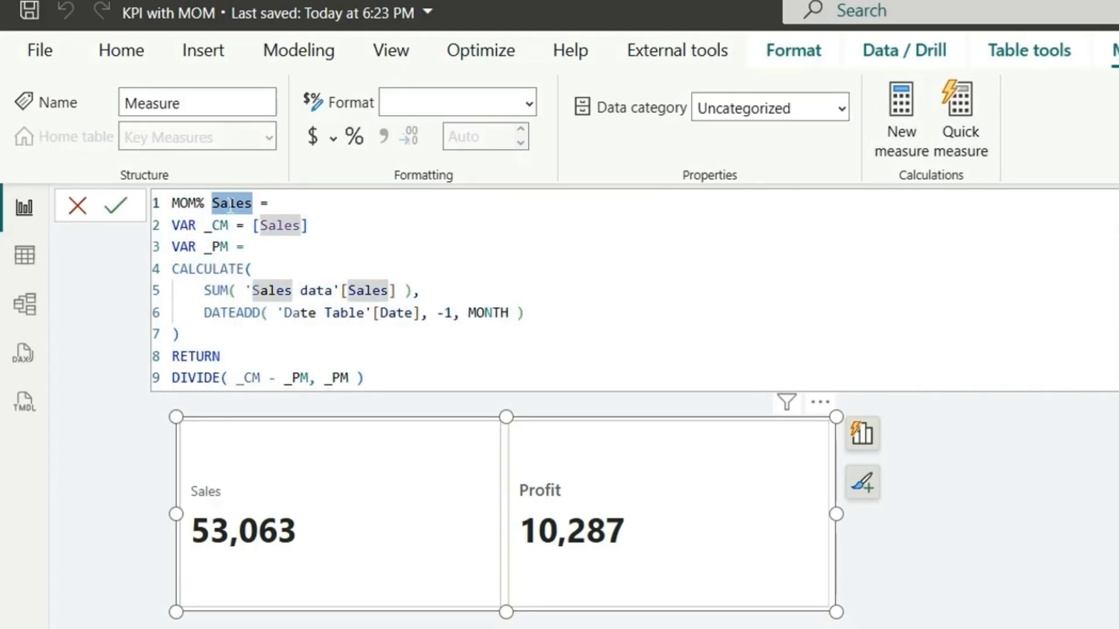
pyautogui.hotkey('ctrl', 'shift', 'l')
pyautogui.write('Profit')
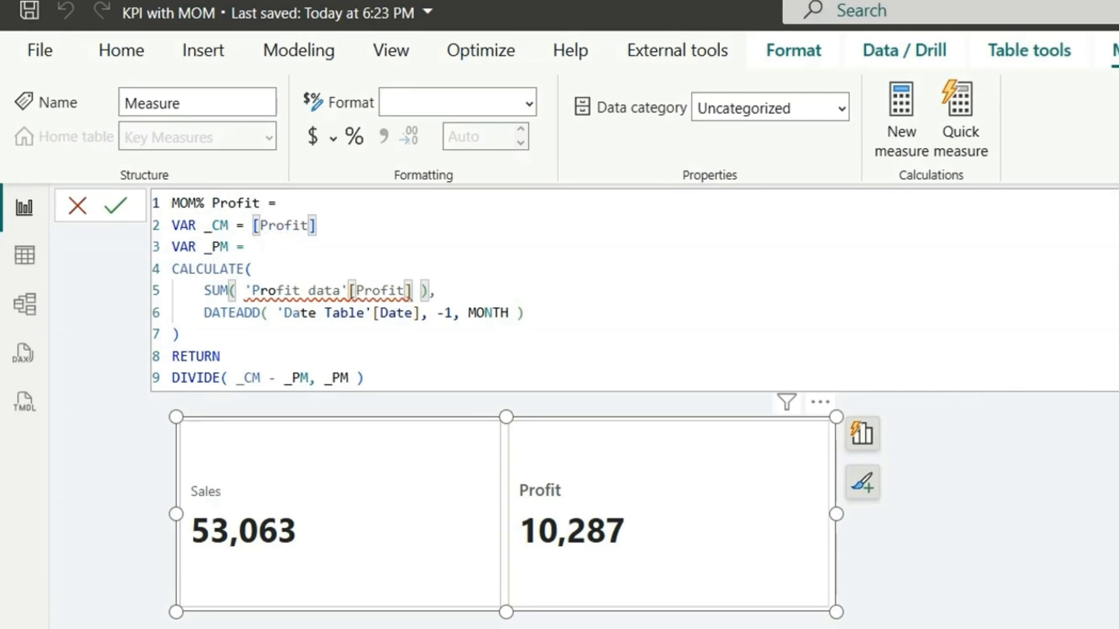
# - Correct the table name in the SUM argument to 'Sales data' and commit the MOM% Profit measure
pyautogui.doubleClick(279, 290)
pyautogui.write('Sales')
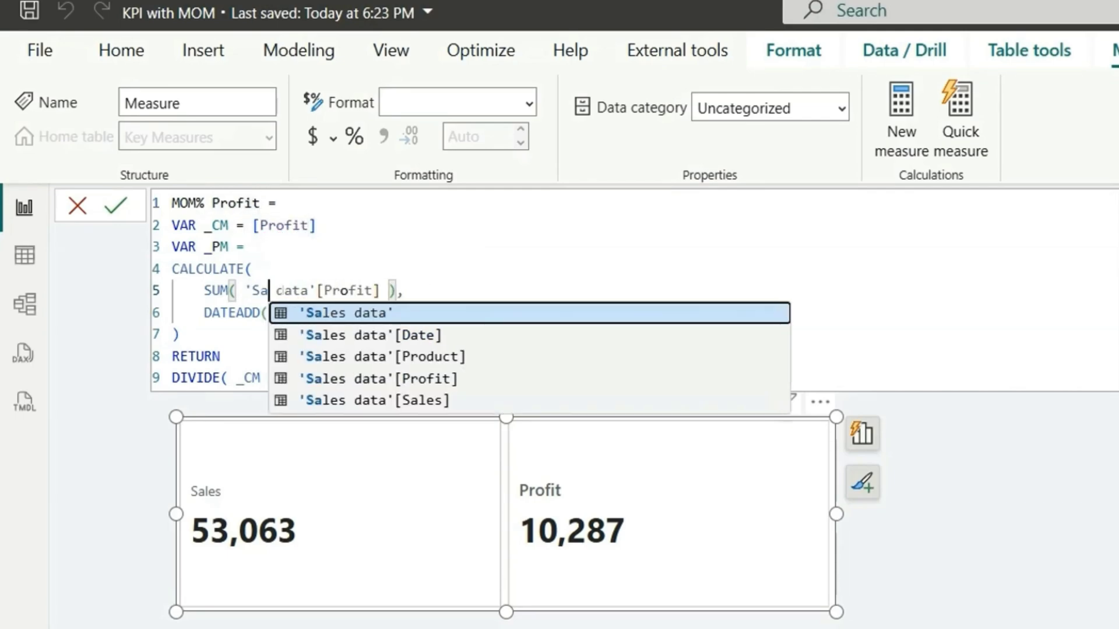
pyautogui.click(177, 334)
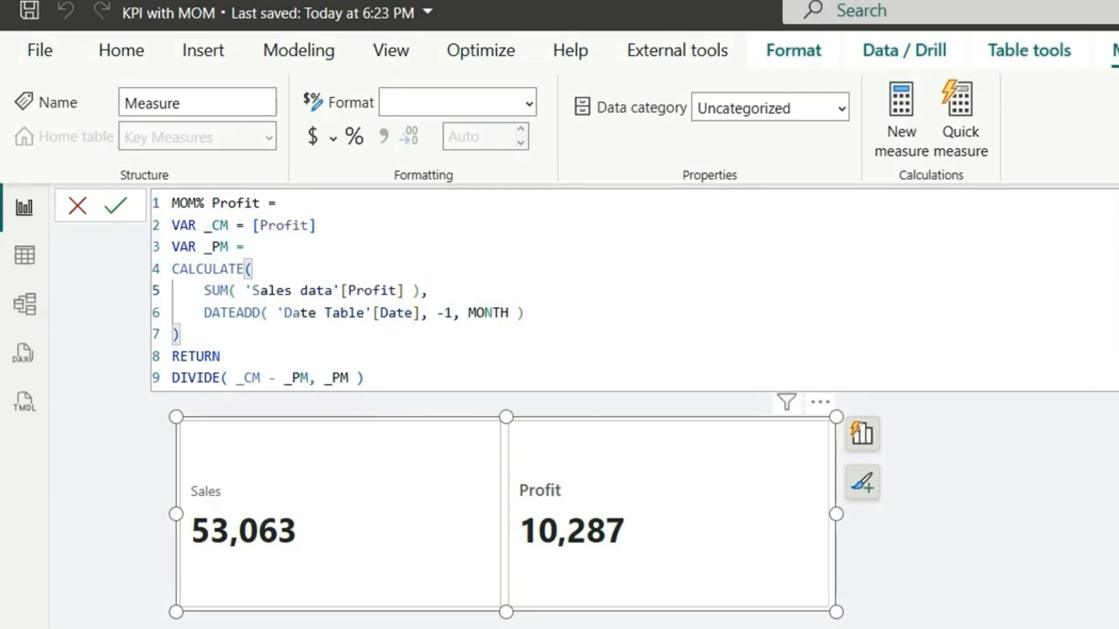
pyautogui.click(221, 356)
pyautogui.press('Return')
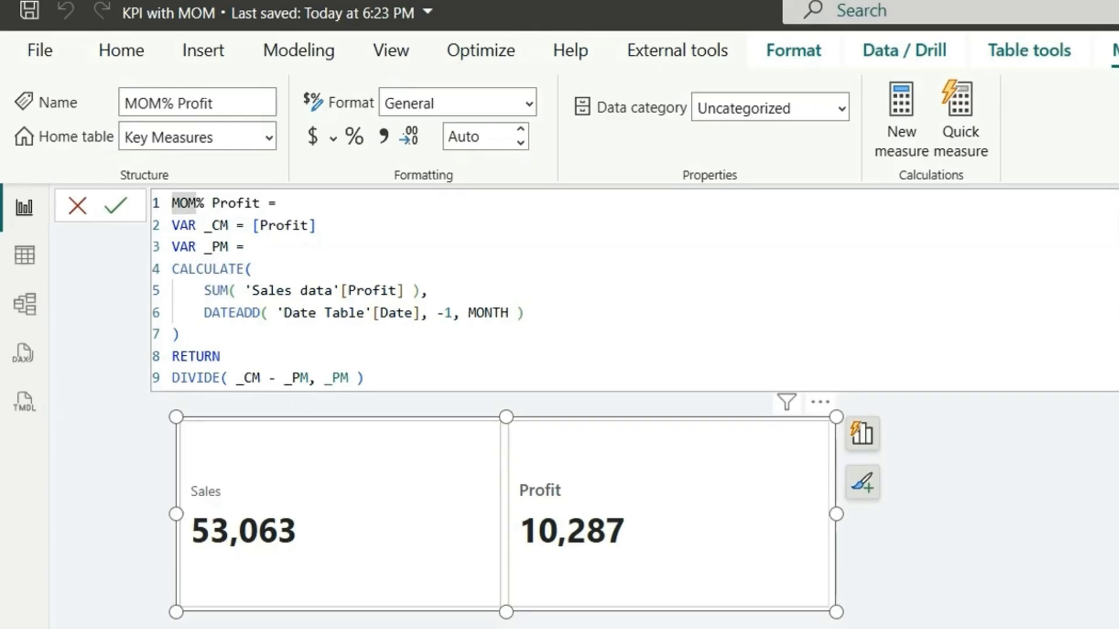
# - Format the MOM% Profit measure as a percentage with 1 decimal place and close its formula
pyautogui.click(353, 136)
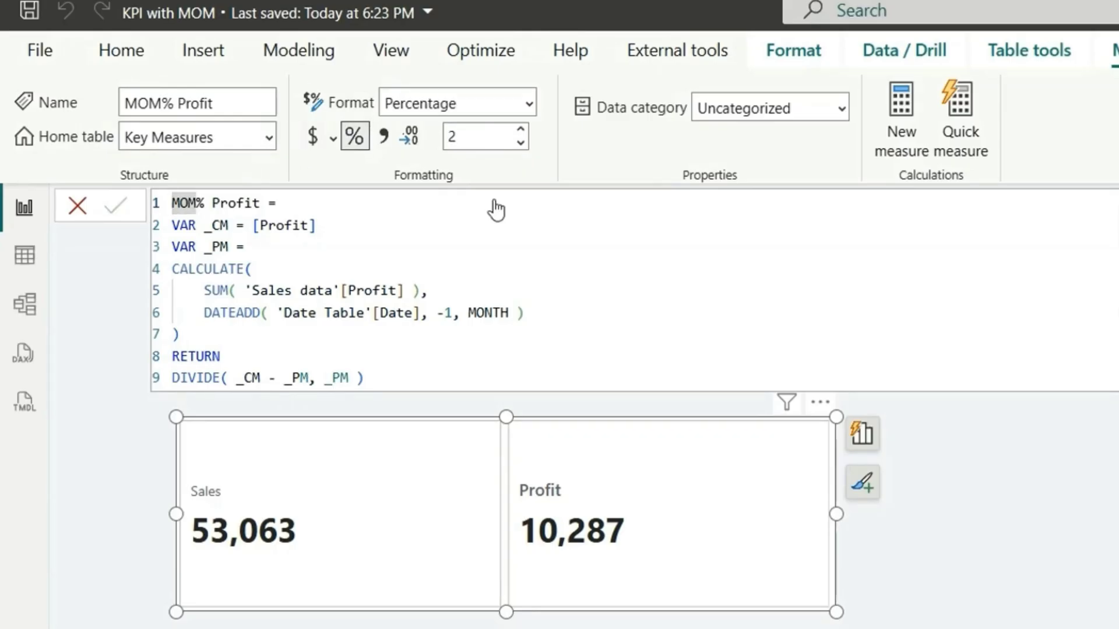
pyautogui.click(520, 143)
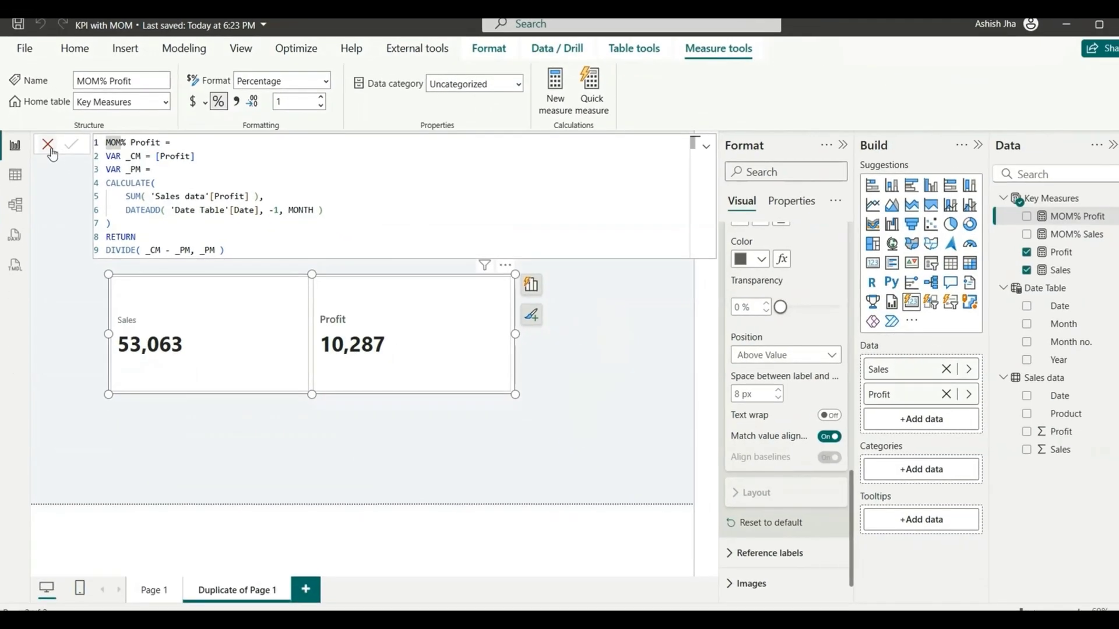
pyautogui.click(75, 199)
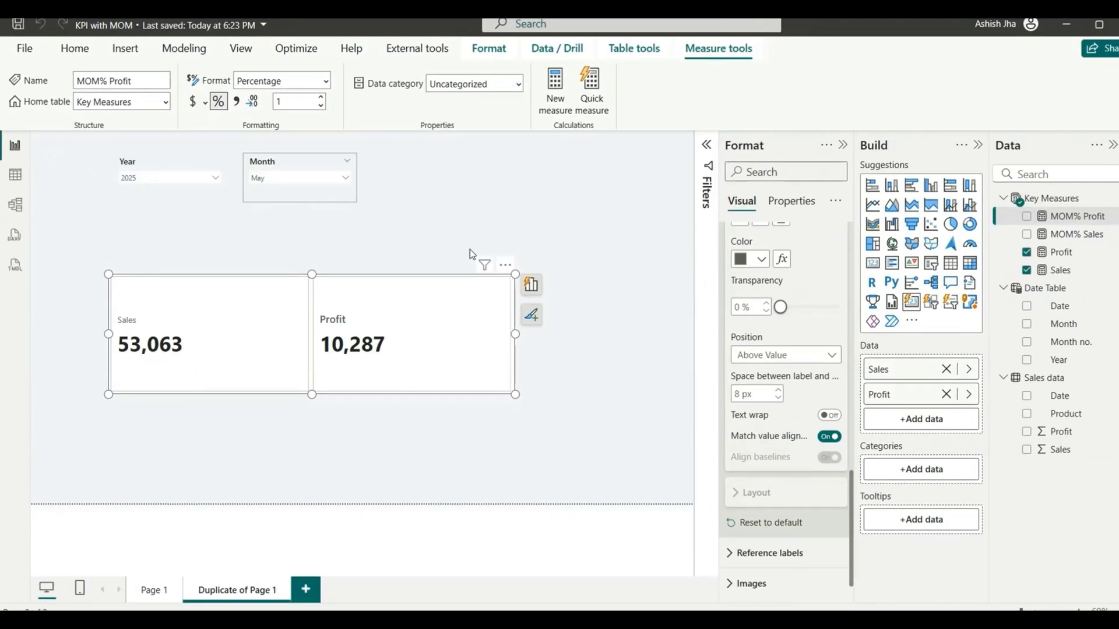
# - Add the MOM% Sales measure from Key Measures as a reference label for the card's Sales series
pyautogui.scroll(10, 751, 350)
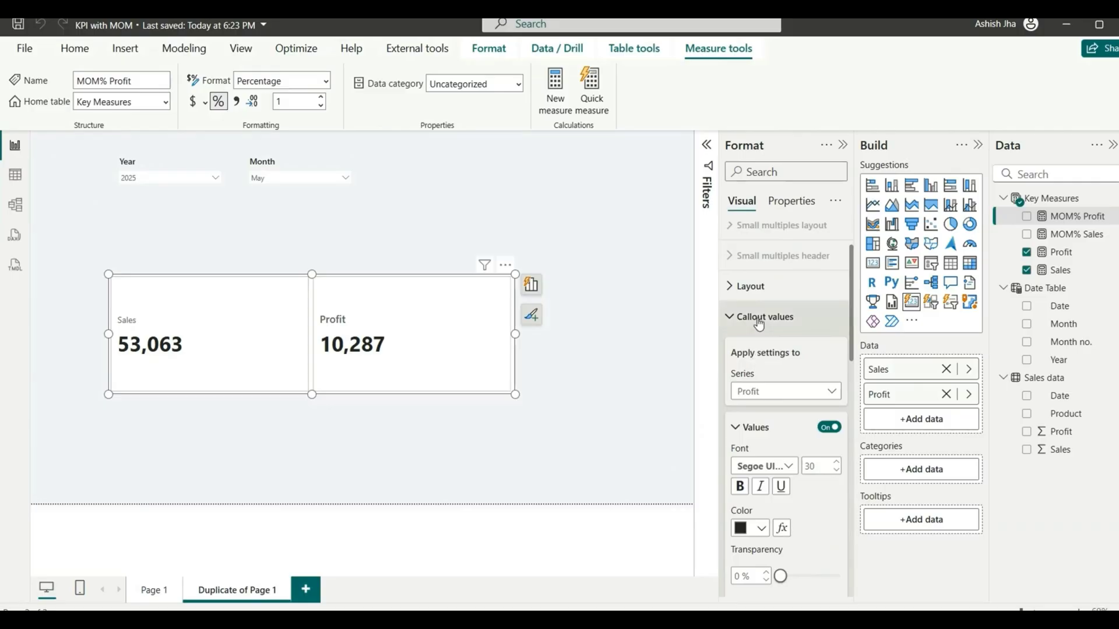
pyautogui.click(752, 317)
pyautogui.click(769, 421)
pyautogui.scroll(-3, 772, 408)
pyautogui.click(767, 347)
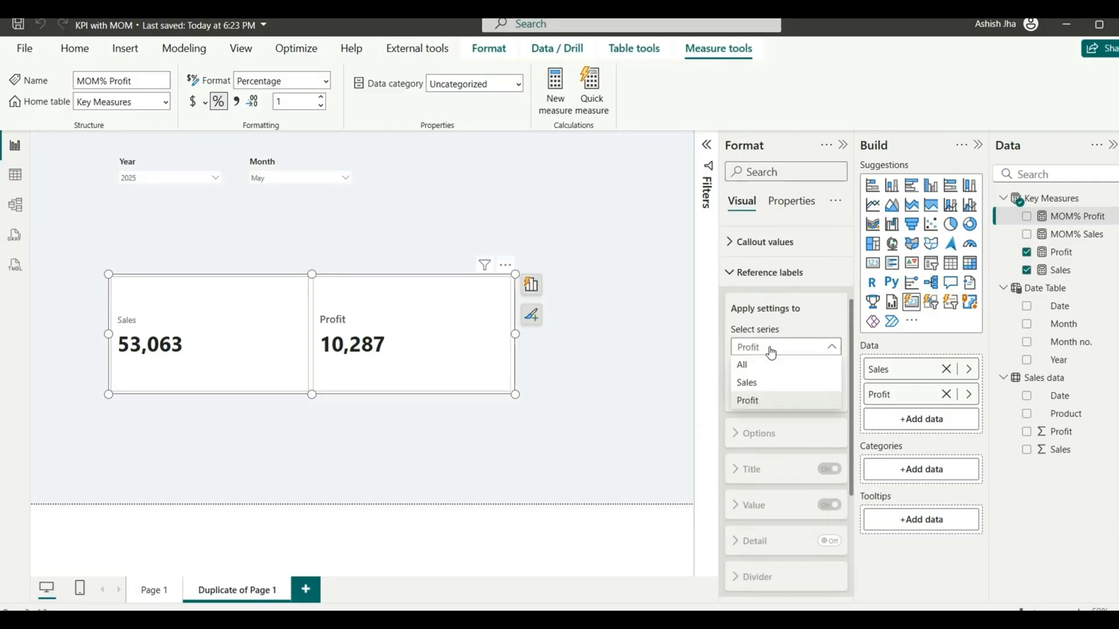
pyautogui.click(762, 384)
pyautogui.click(783, 394)
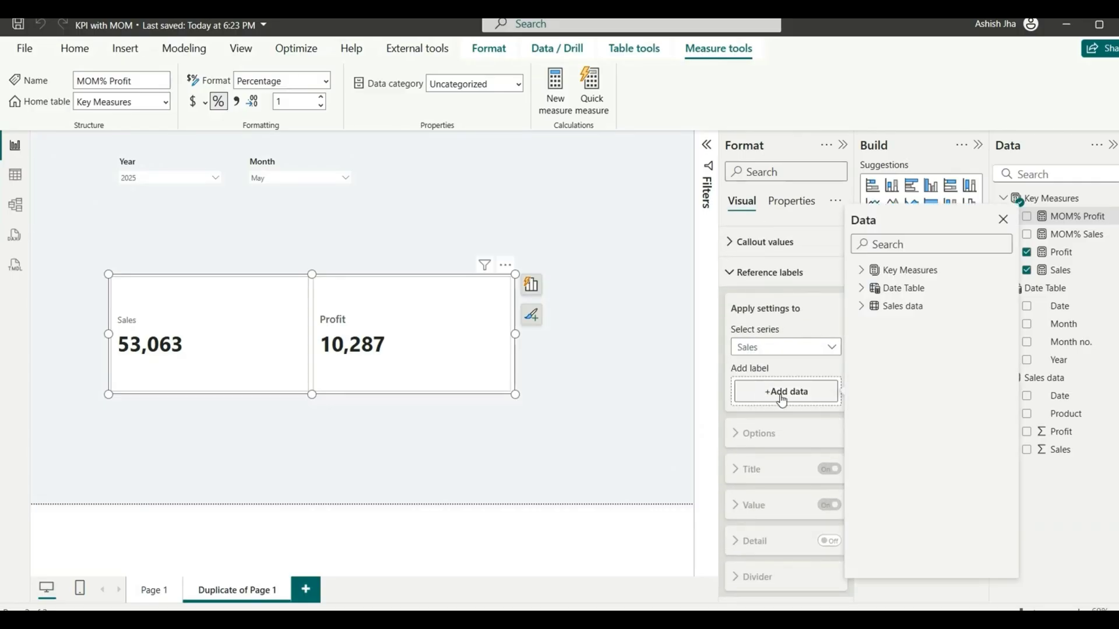
pyautogui.click(862, 272)
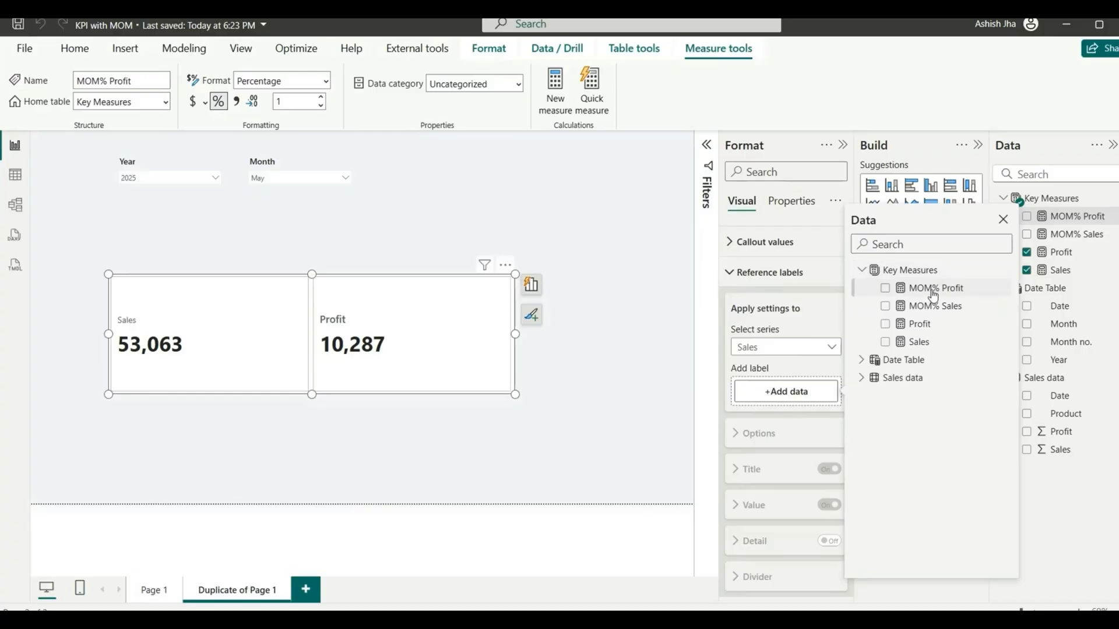
pyautogui.click(935, 307)
# - Turn off the title of the Sales series' reference label
pyautogui.click(775, 535)
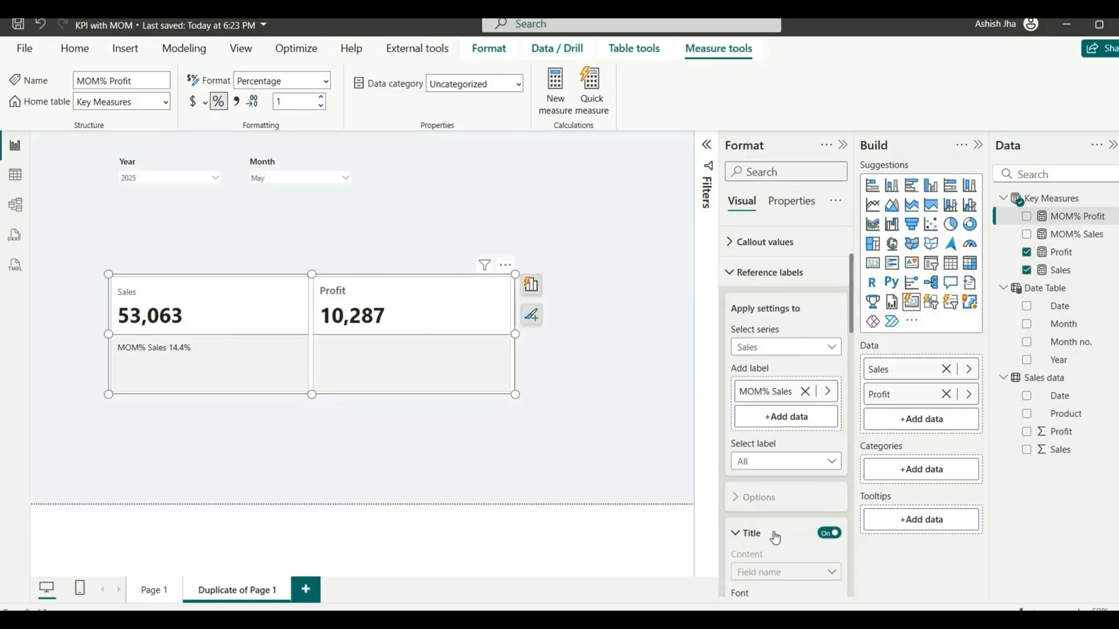
pyautogui.scroll(-1, 775, 538)
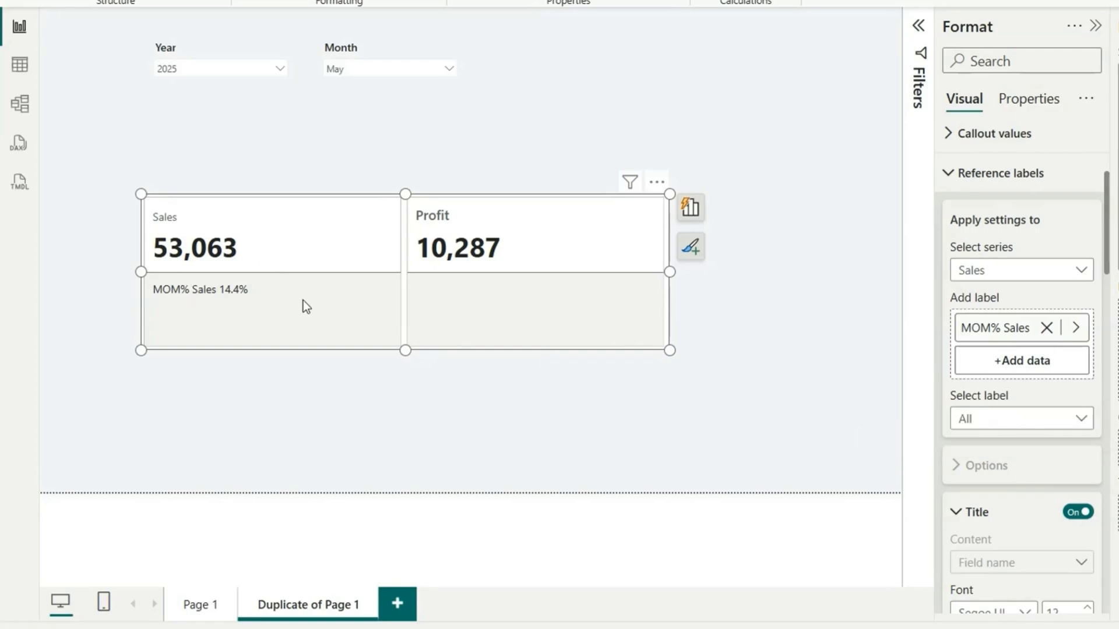
pyautogui.scroll(-4, 1052, 467)
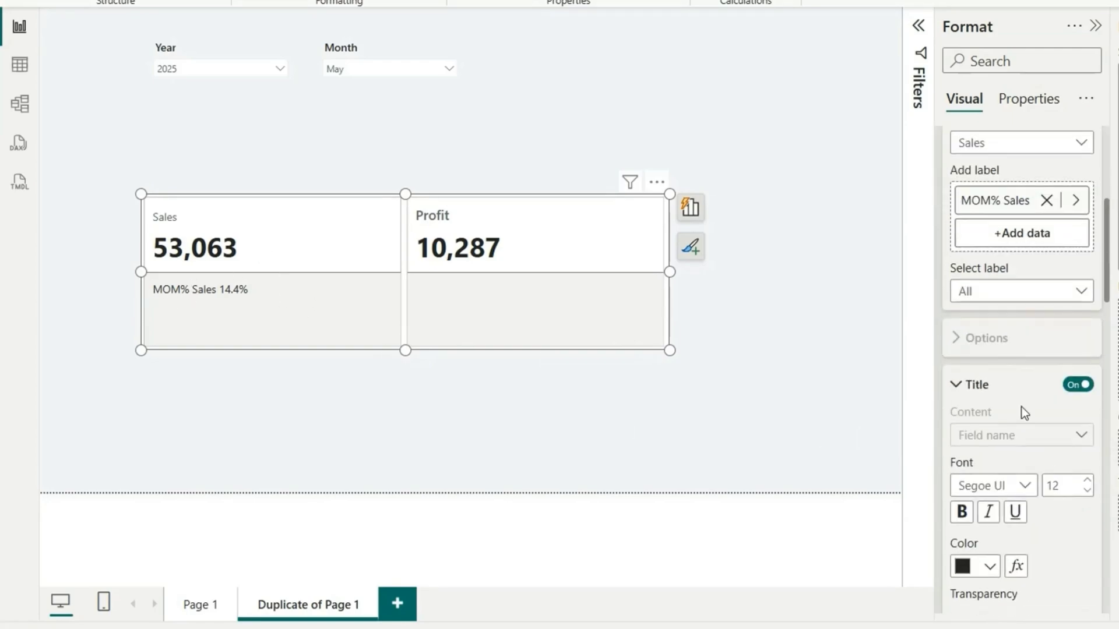
pyautogui.click(1077, 386)
# - Turn on the detail of the Sales reference label and set its blank text to "from last month"
pyautogui.scroll(-10, 1023, 447)
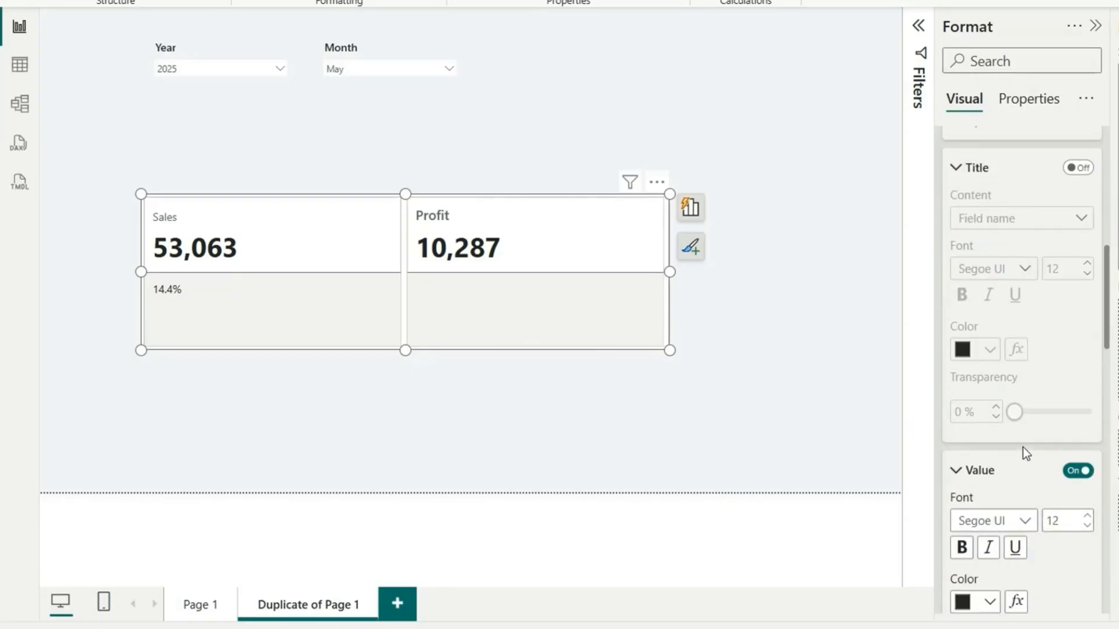
pyautogui.scroll(-6, 1059, 443)
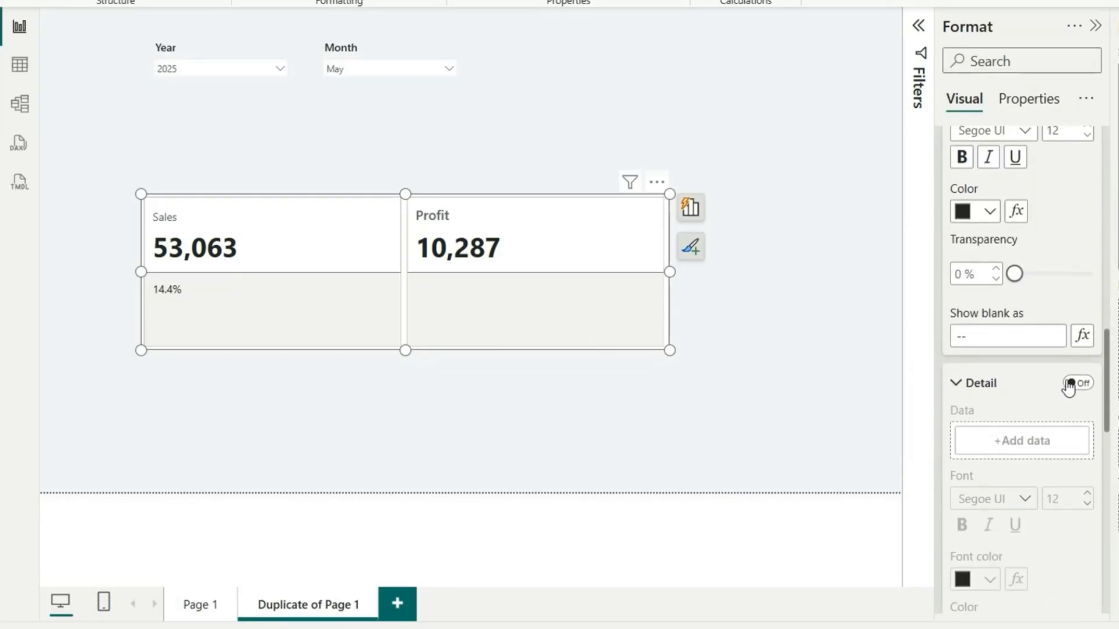
pyautogui.click(1074, 382)
pyautogui.scroll(-7, 1005, 411)
pyautogui.scroll(-2, 1012, 411)
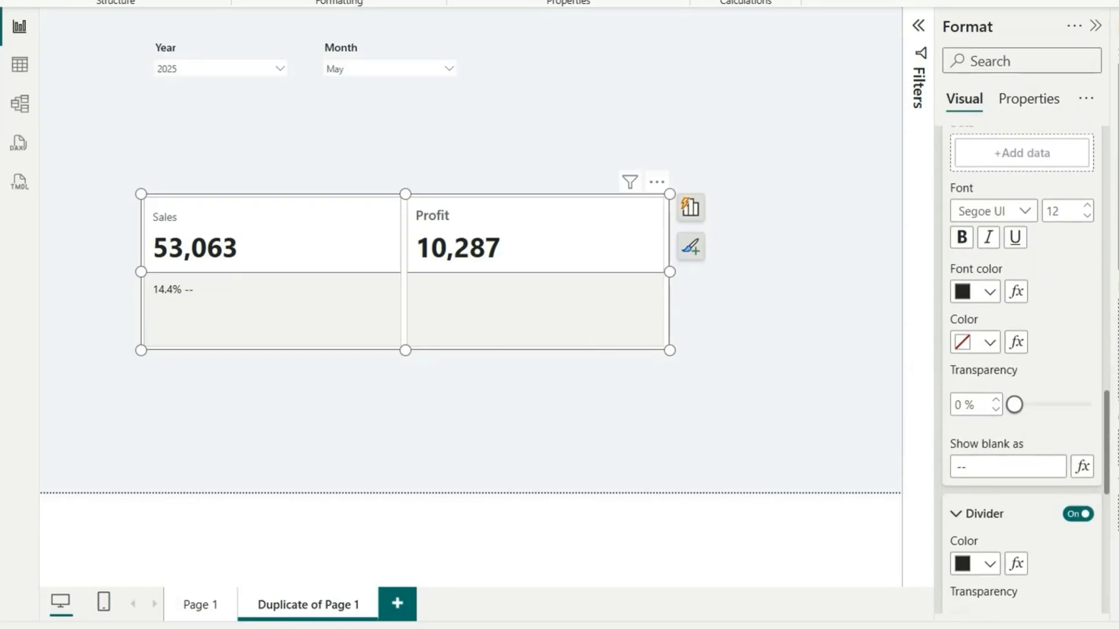
pyautogui.doubleClick(962, 467)
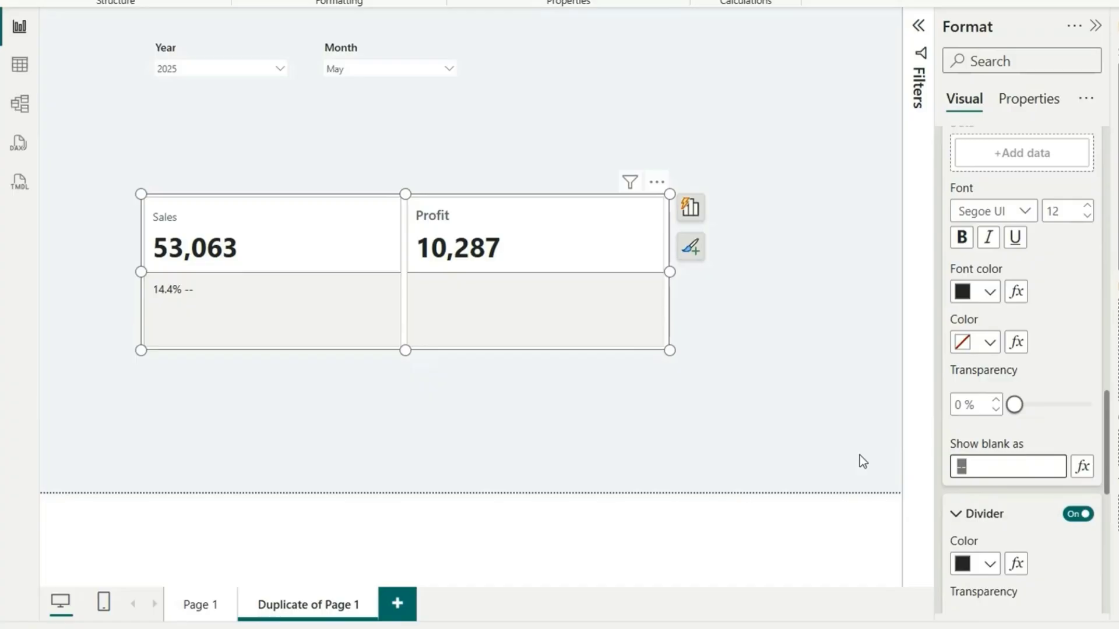
pyautogui.write('from last month')
pyautogui.scroll(10, 1073, 432)
pyautogui.scroll(2, 1074, 432)
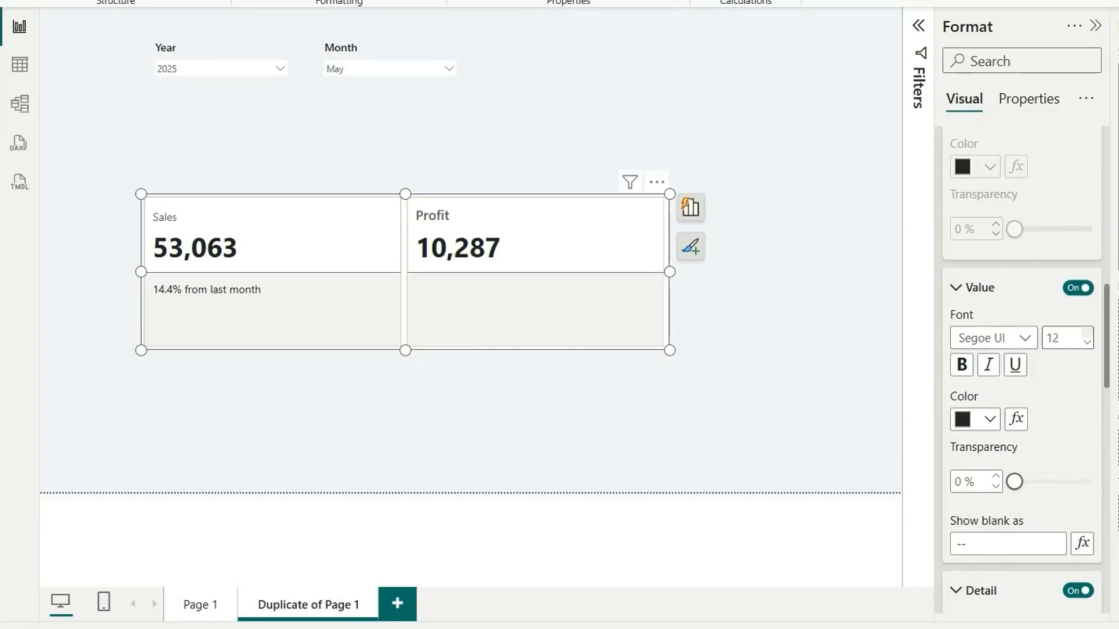
# - Set the value of the Sales reference label to font size 16 in Segoe UI Bold
pyautogui.click(1087, 337)
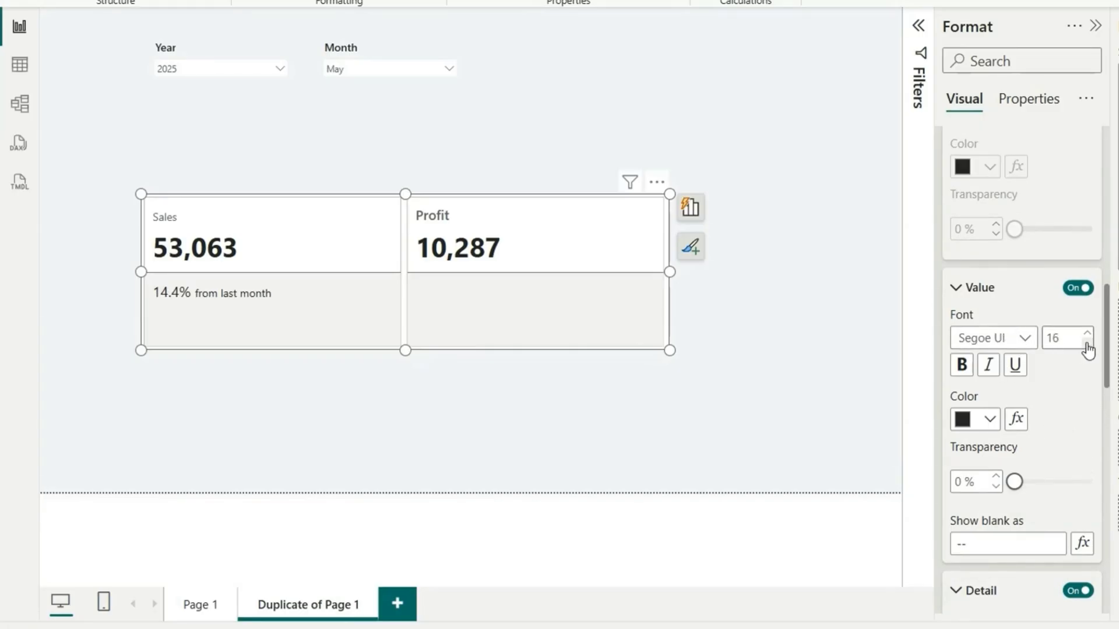
pyautogui.click(969, 338)
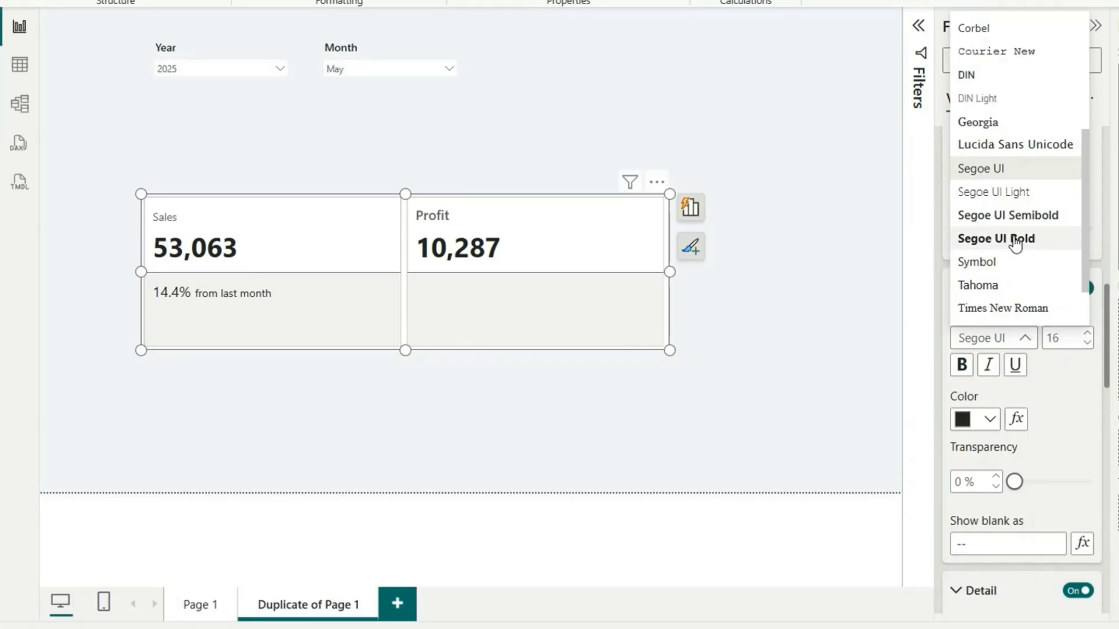
pyautogui.click(1011, 239)
# - Switch the reference label settings to the Profit series and add the MOM% Profit measure as its label
pyautogui.scroll(6, 1043, 461)
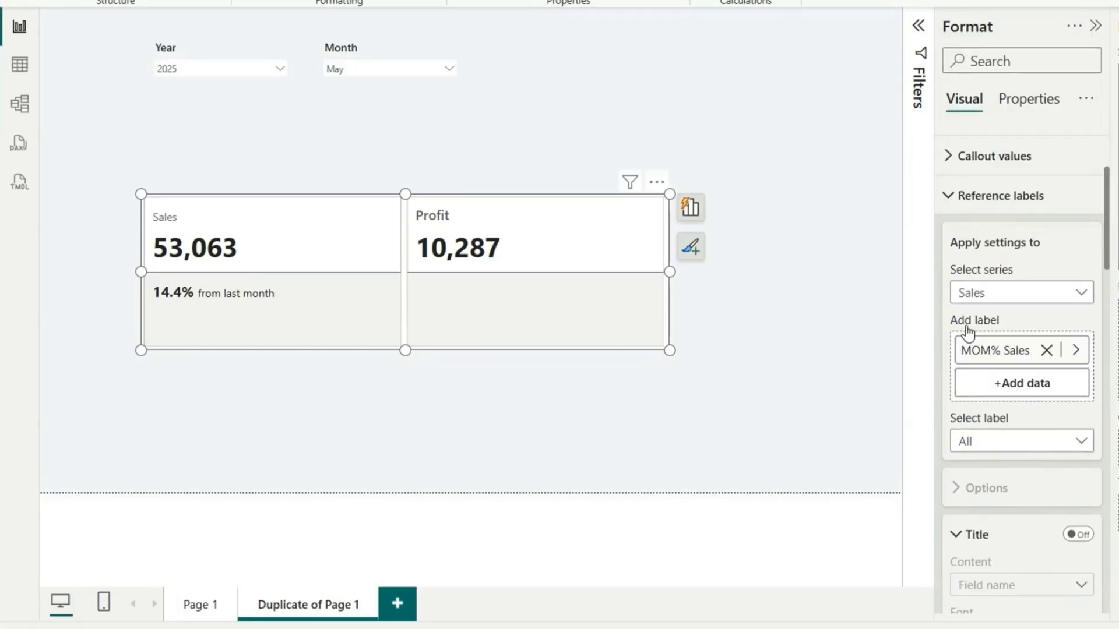
pyautogui.click(959, 296)
pyautogui.click(1018, 362)
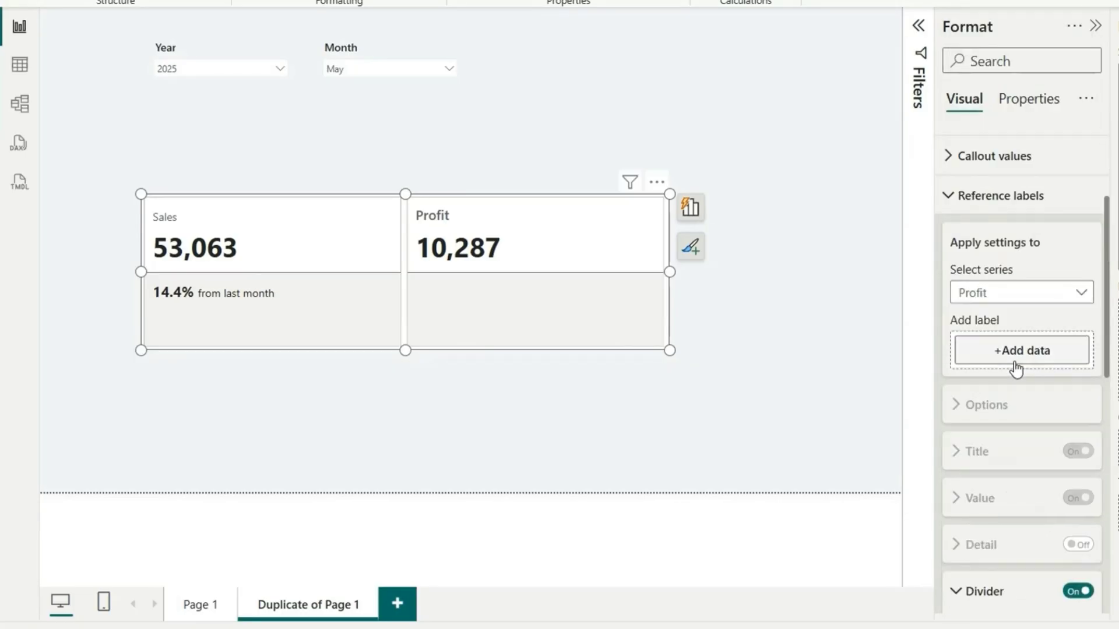
pyautogui.click(1003, 348)
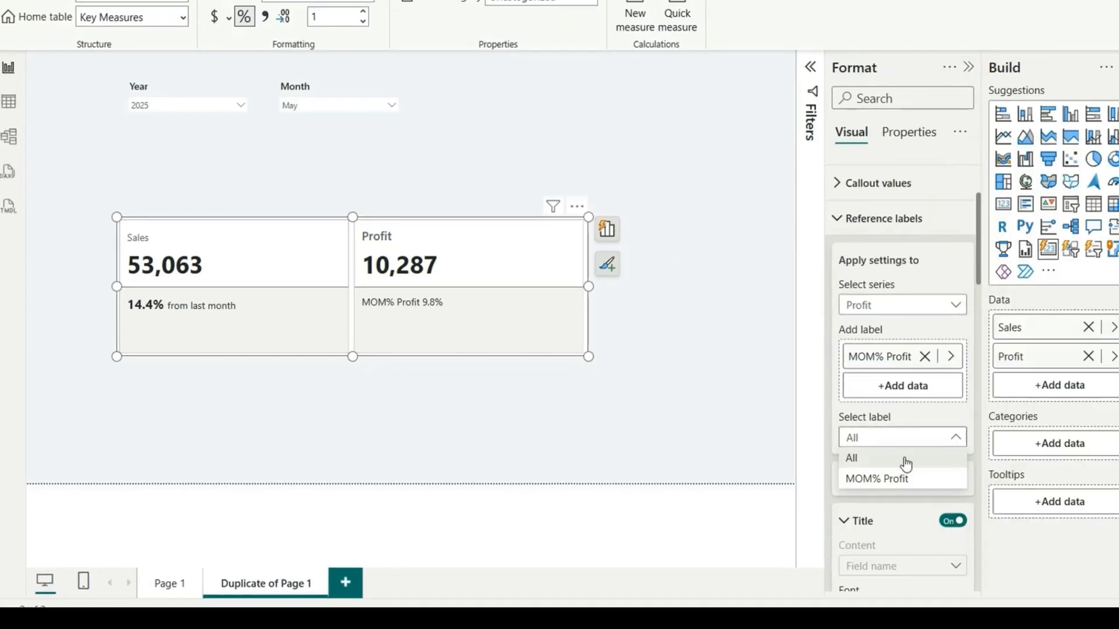
# - Select the MOM% Profit label and turn off its title
pyautogui.click(886, 479)
pyautogui.scroll(-3, 920, 504)
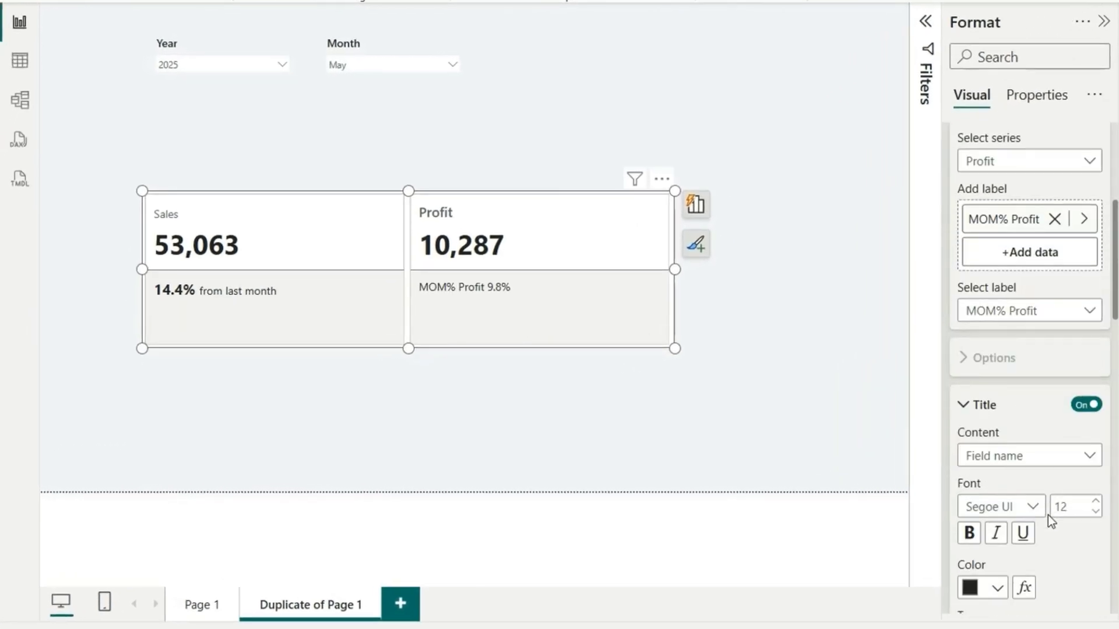
pyautogui.click(1088, 403)
# - Set the value of the MOM% Profit label to font size 16 in Segoe UI Bold
pyautogui.scroll(-5, 1091, 397)
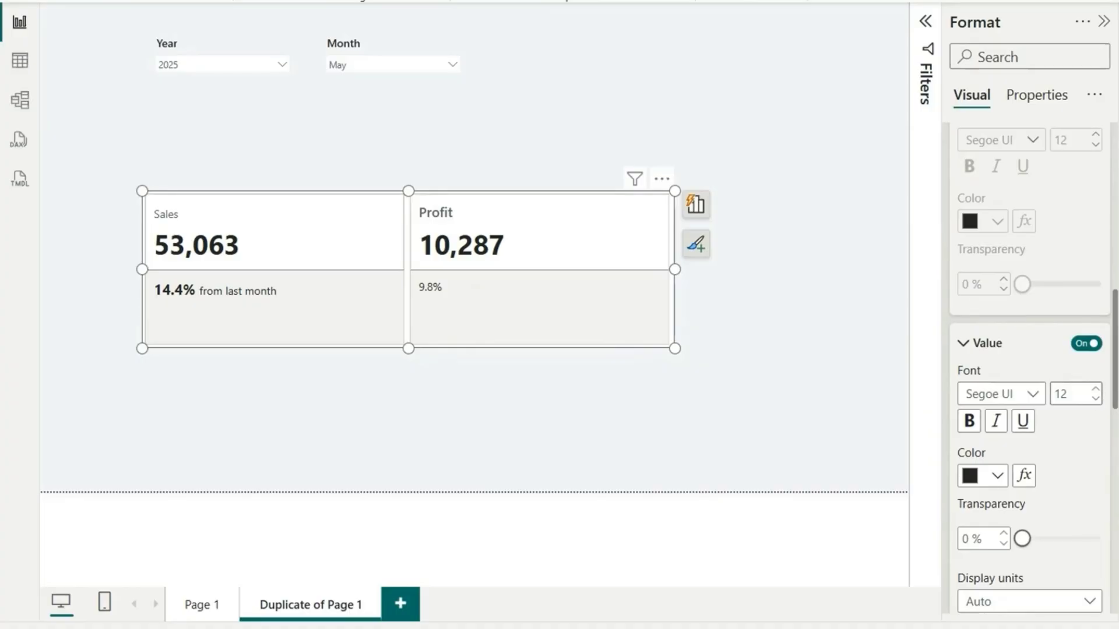
pyautogui.click(1069, 394)
pyautogui.write('16')
pyautogui.click(964, 394)
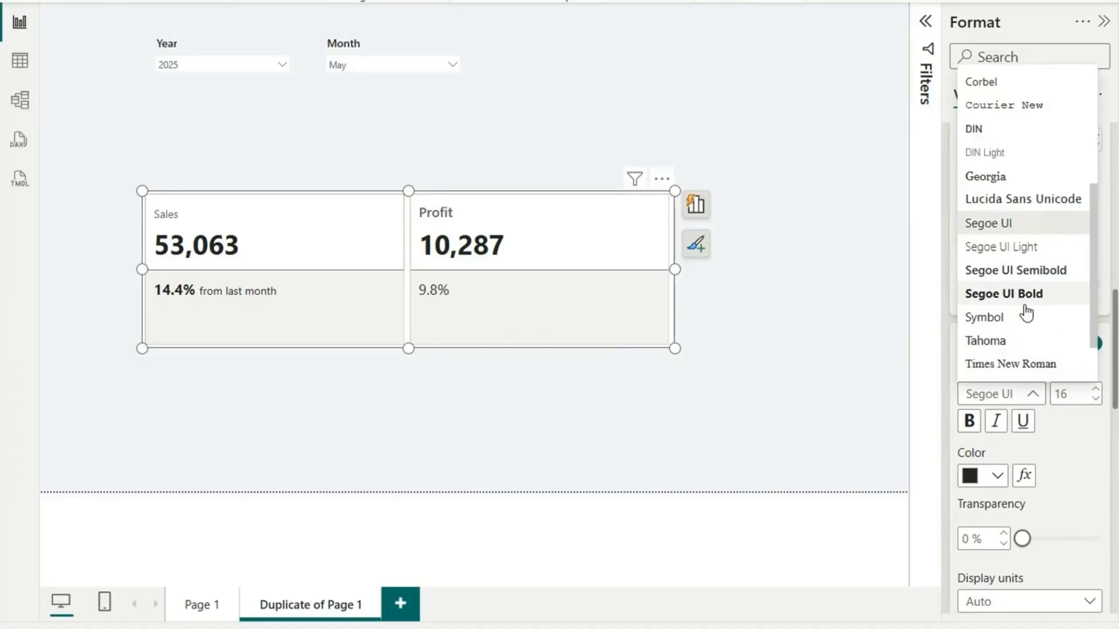
pyautogui.click(1026, 293)
# - Turn on the detail of the MOM% Profit label and set its blank text to "from last month"
pyautogui.scroll(-3, 1075, 453)
pyautogui.scroll(-2, 1074, 458)
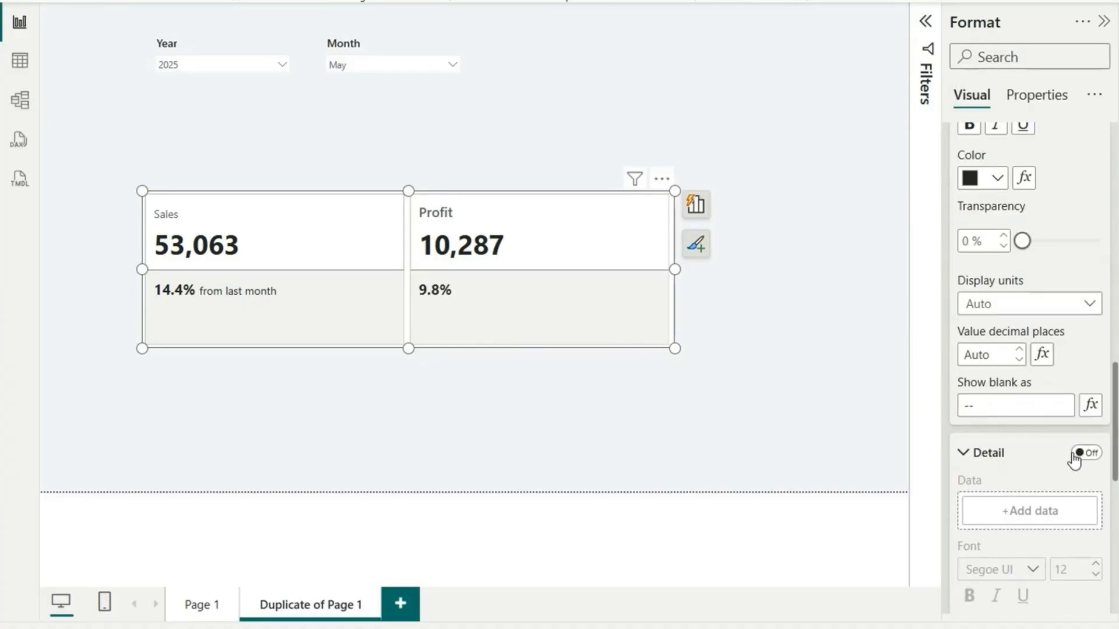
pyautogui.click(1080, 454)
pyautogui.scroll(-4, 1036, 474)
pyautogui.moveTo(990, 495); pyautogui.dragTo(837, 468)
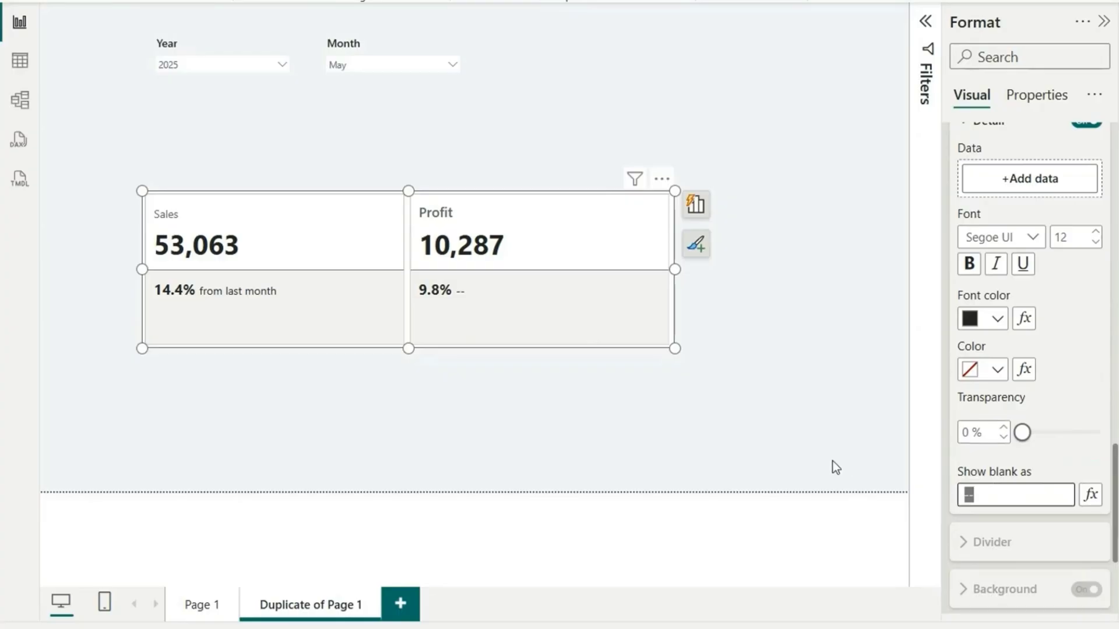
pyautogui.write('from last month')
# - Apply the reference label settings to all series and turn off the divider and background
pyautogui.scroll(5, 1069, 393)
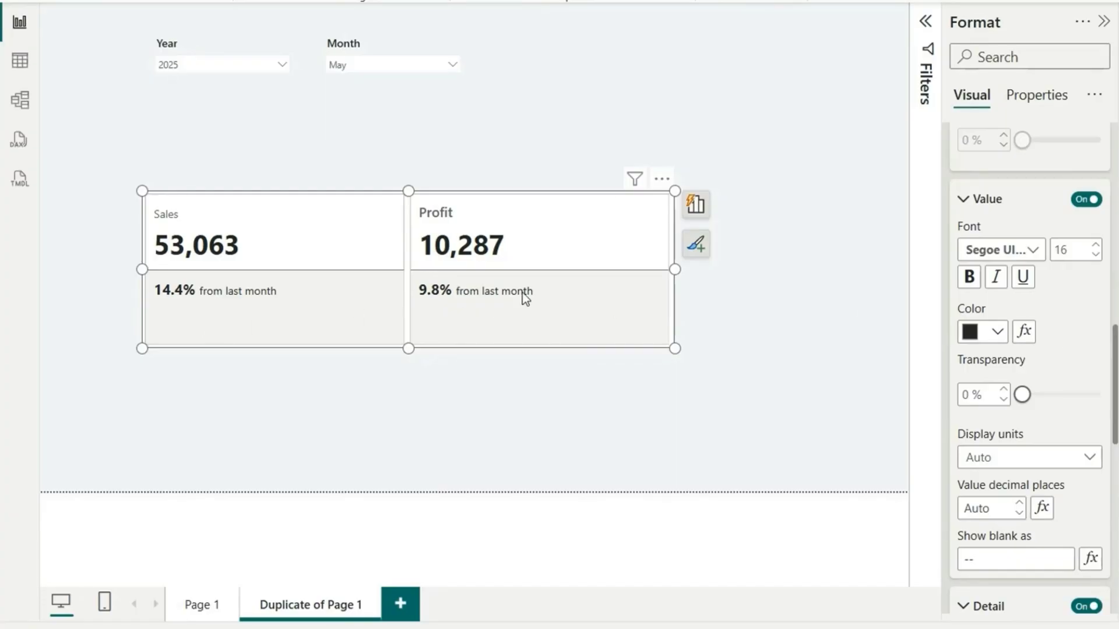
pyautogui.scroll(6, 1061, 356)
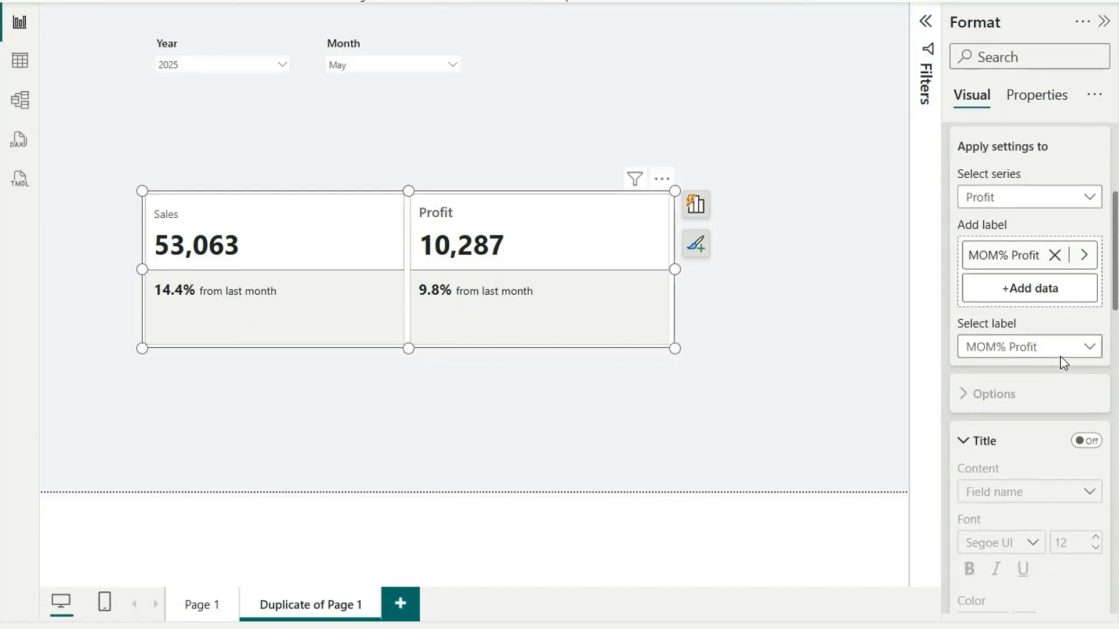
pyautogui.click(1019, 201)
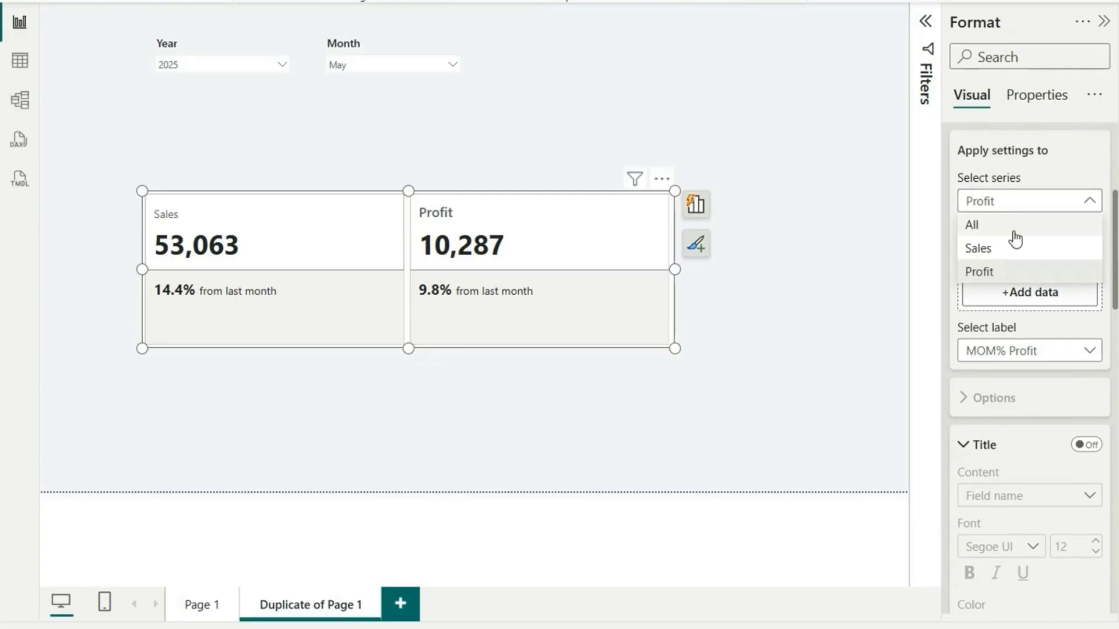
pyautogui.click(1014, 232)
pyautogui.scroll(-10, 1047, 451)
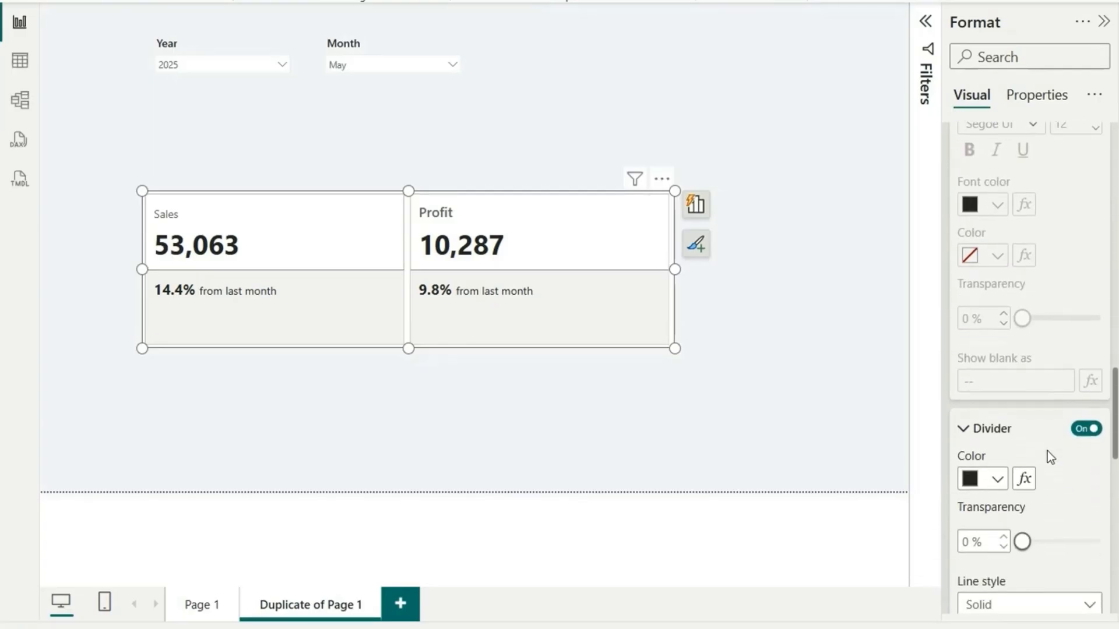
pyautogui.click(1086, 422)
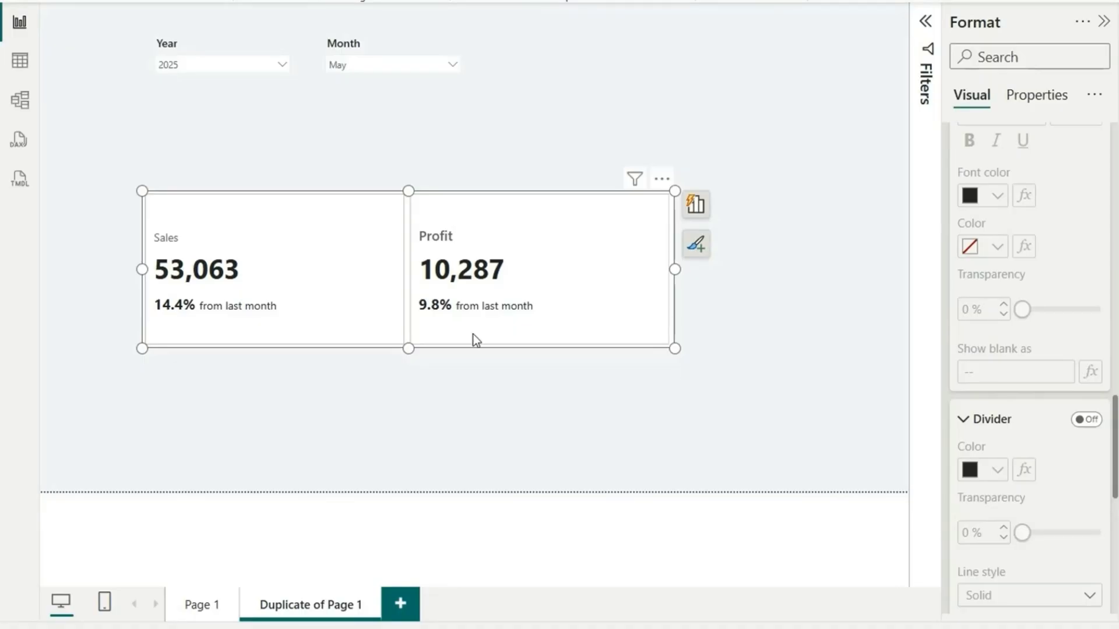
# - Start a new measure named CF MOM Sales in Key Measures with a SWITCH function that evaluates TRUE()
pyautogui.click(1076, 234)
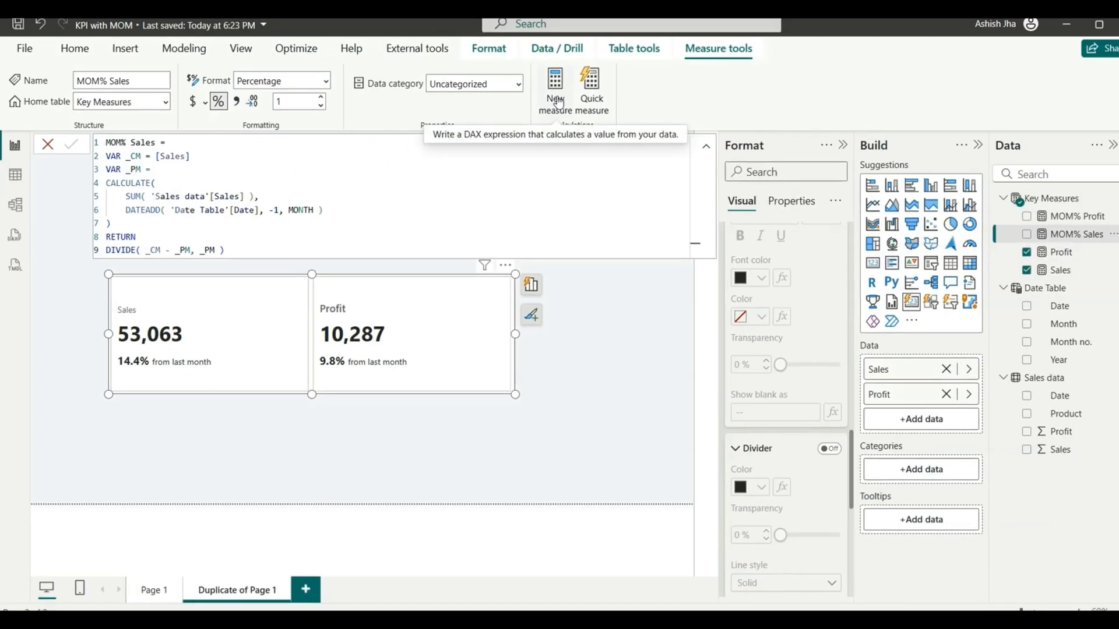
pyautogui.click(558, 104)
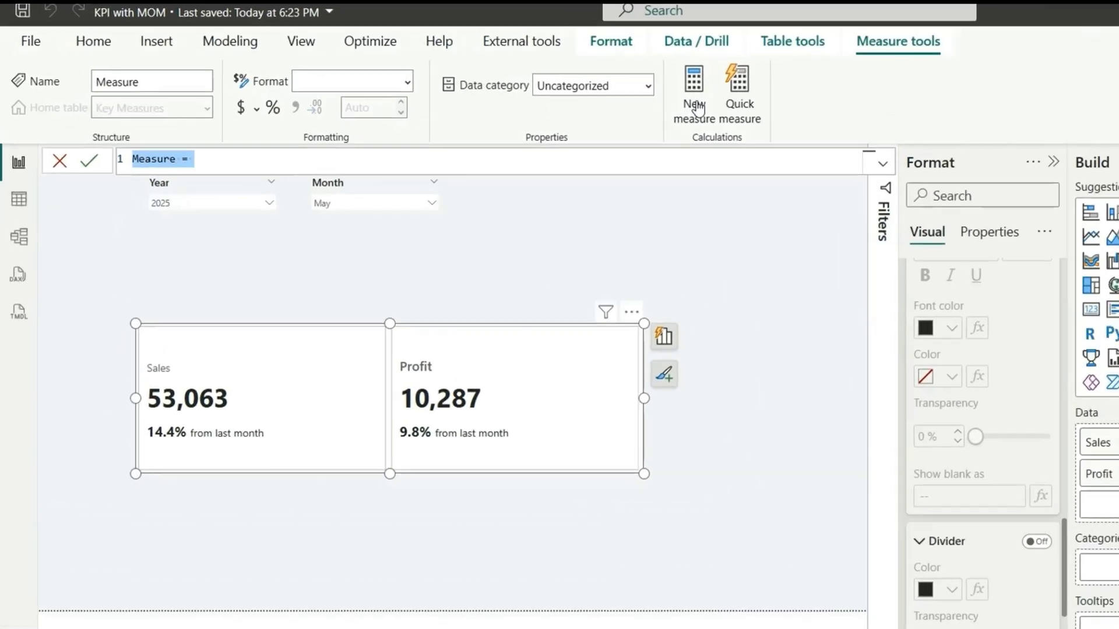
pyautogui.write('CF')
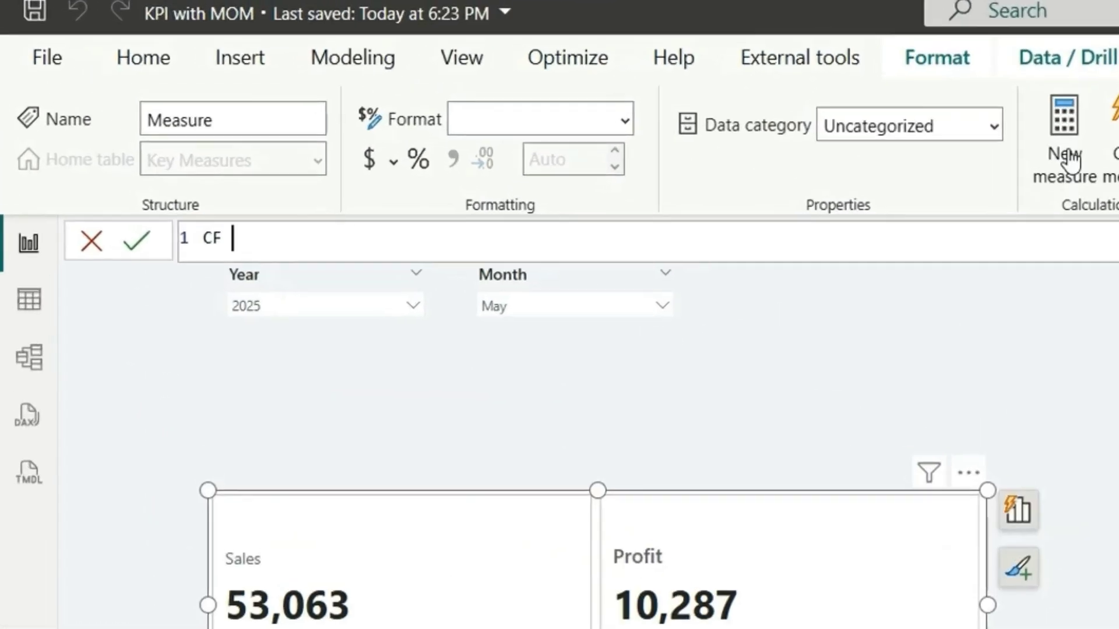
pyautogui.write(' MOM Sales =')
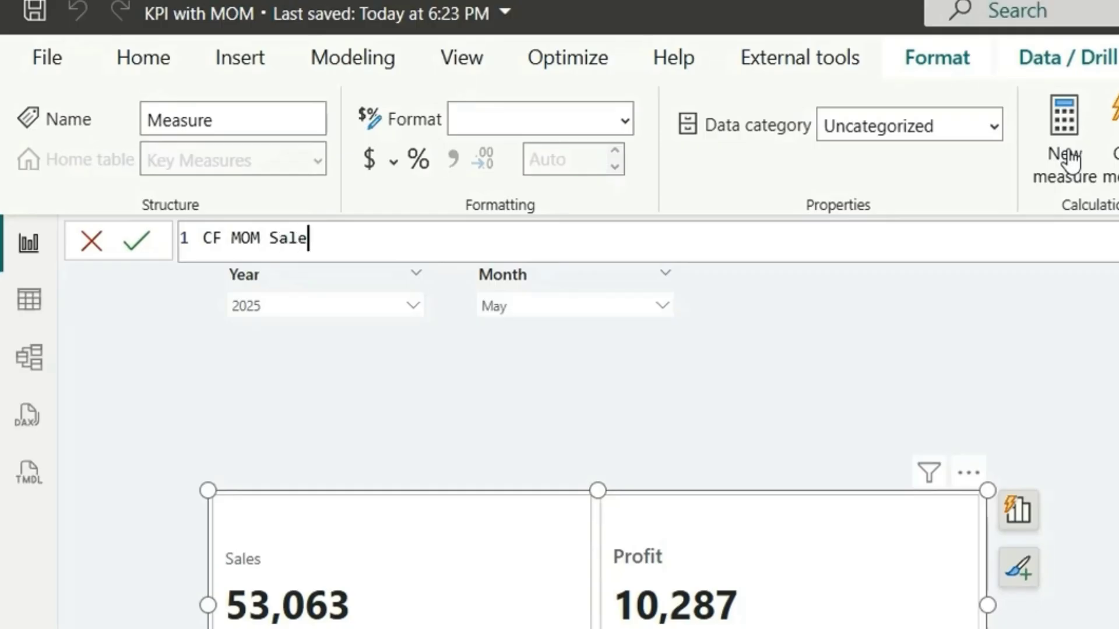
pyautogui.press('Return')
pyautogui.write('sw')
pyautogui.press('Tab')
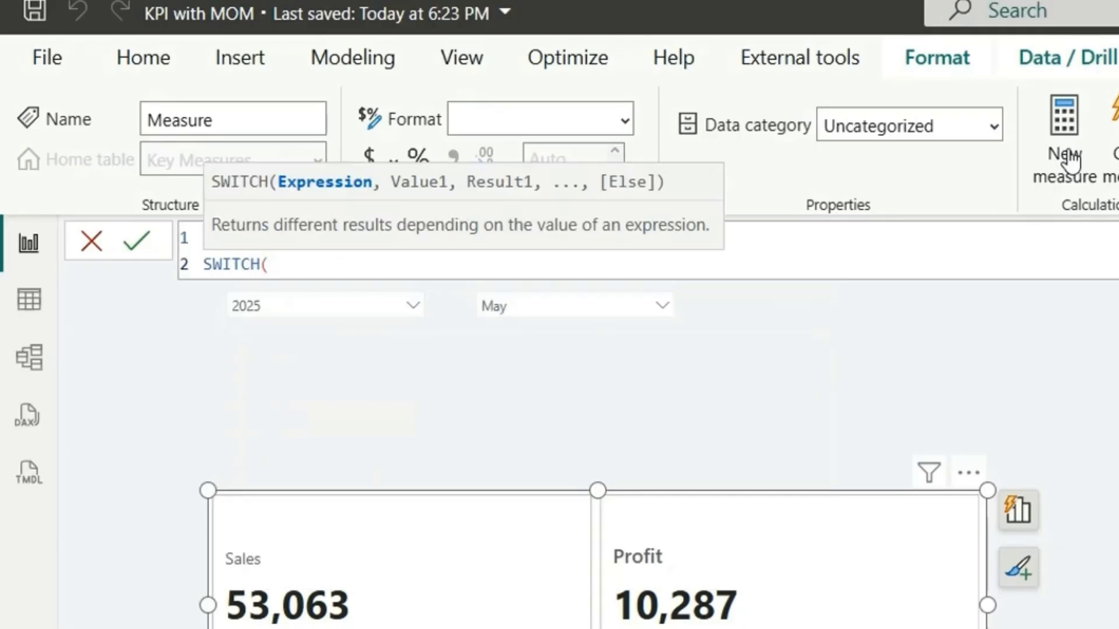
pyautogui.press('Return')
pyautogui.write('TRUE(),')
pyautogui.press('Return')
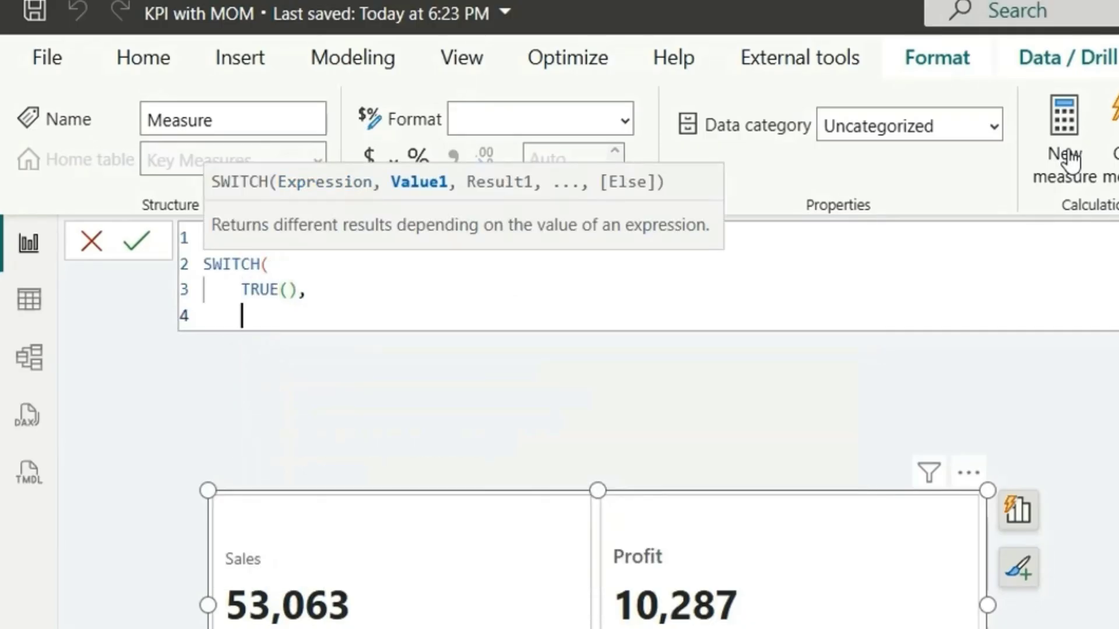
# - Add the condition [MOM% Sales] > 0 returning "Green" to the SWITCH function
pyautogui.write('[m')
pyautogui.press('Down')
pyautogui.press('Tab')
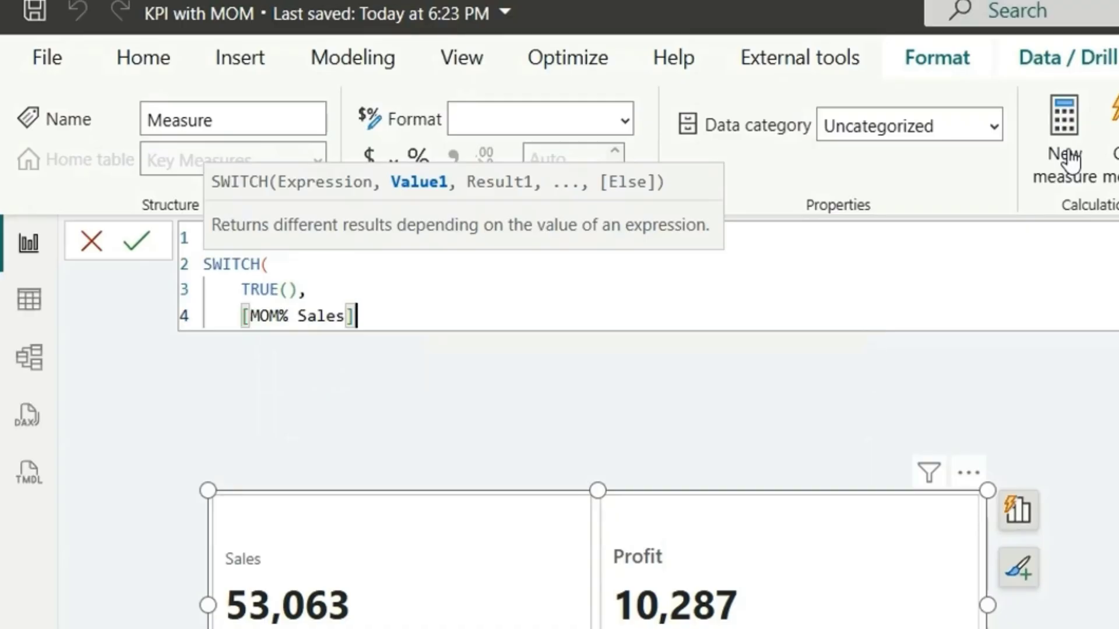
pyautogui.write('> 0')
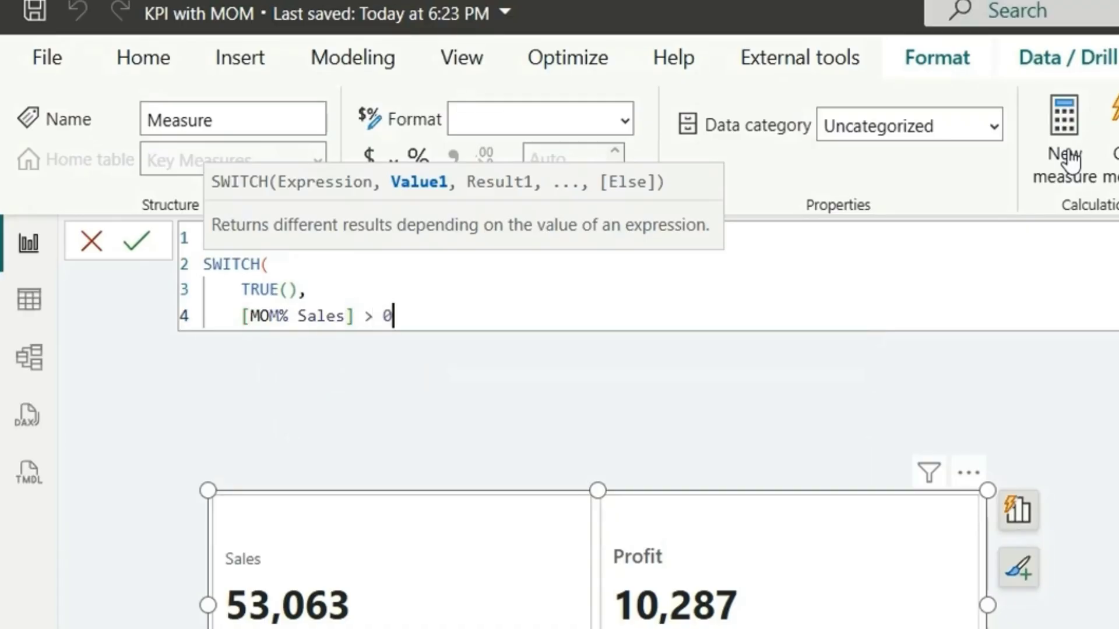
pyautogui.write(', "Green",')
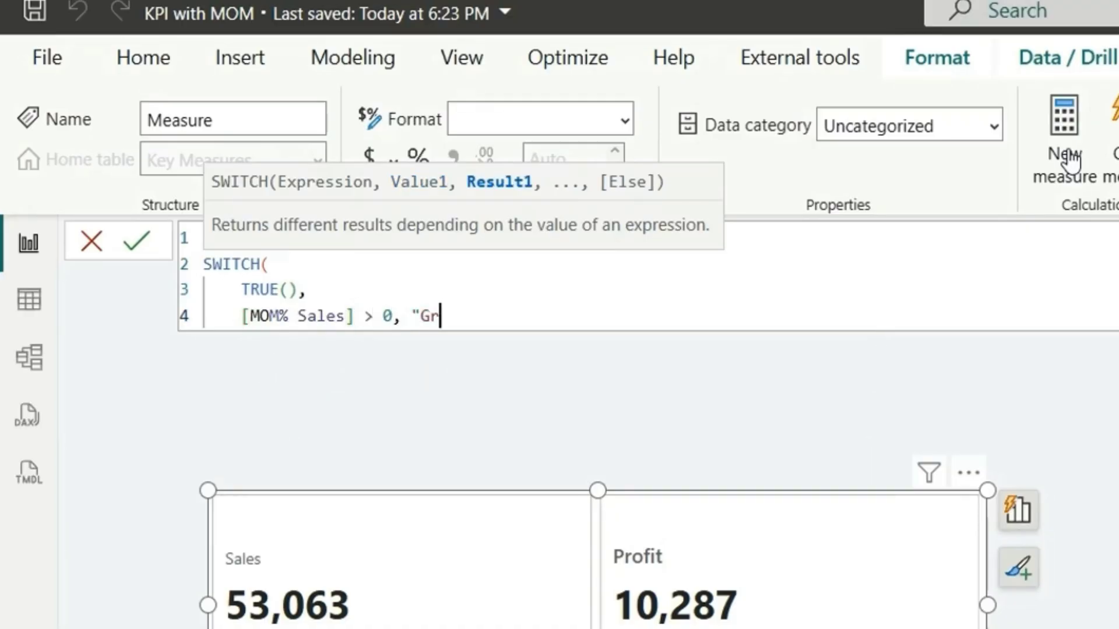
# - Duplicate the condition line and change the copy to [MOM% Sales] < 0 returning "Red"
pyautogui.hotkey('shift', 'alt', 'Down')
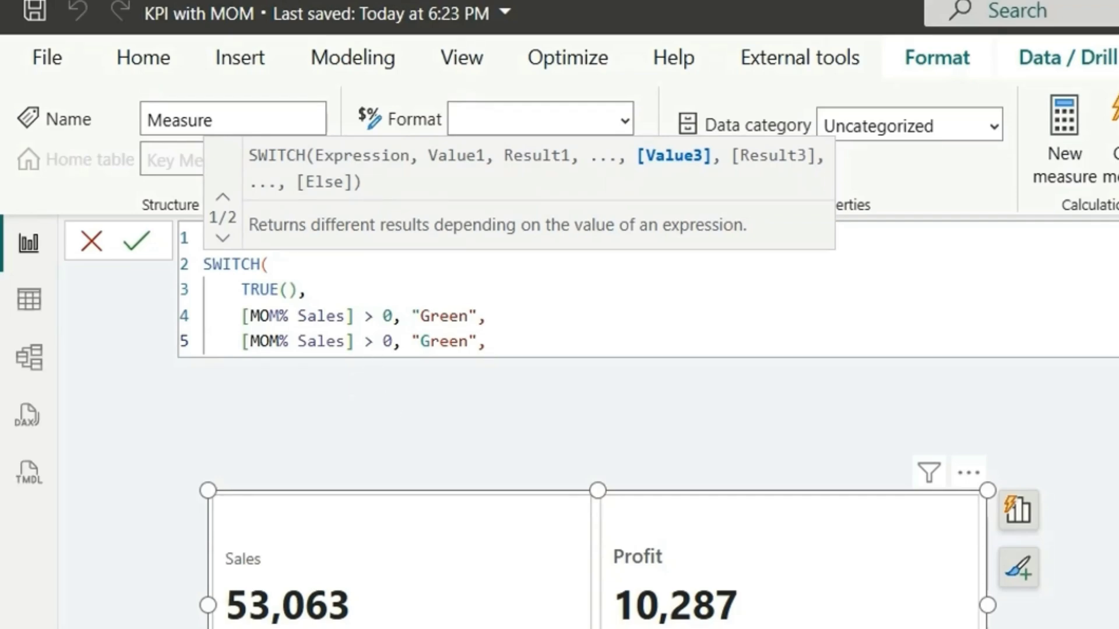
pyautogui.click(373, 341)
pyautogui.press('BackSpace')
pyautogui.write('<')
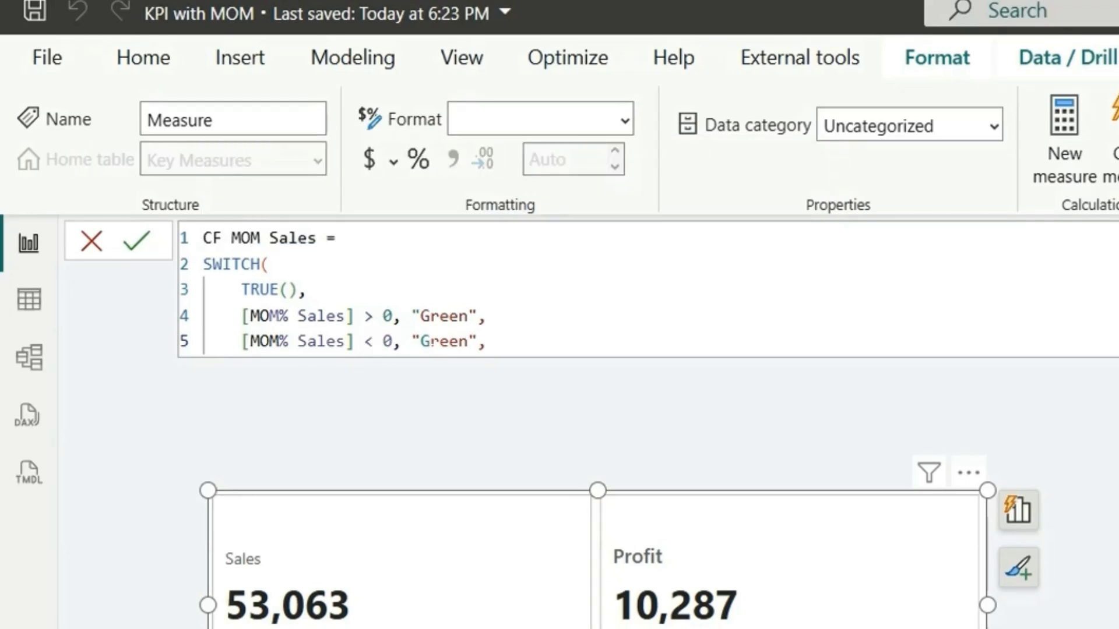
pyautogui.doubleClick(434, 342)
pyautogui.write('Red')
# - Add "Grey" as the SWITCH function's default result, close the function and commit the CF MOM Sales measure
pyautogui.press('End')
pyautogui.press('Return')
pyautogui.write('"')
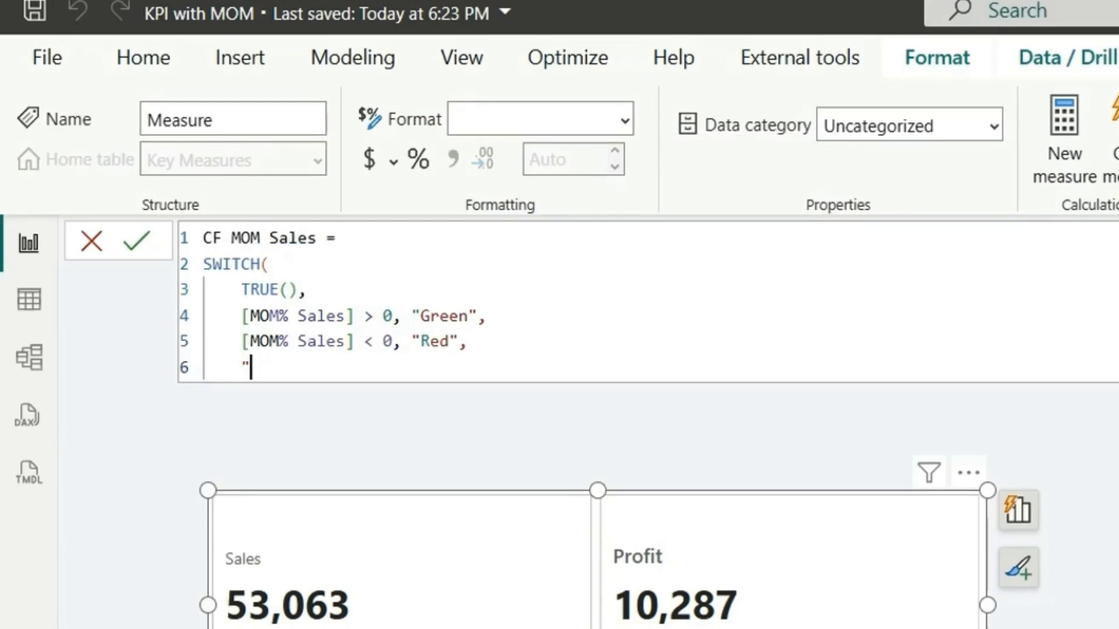
pyautogui.write('Grey')
pyautogui.write('"')
pyautogui.press('Return')
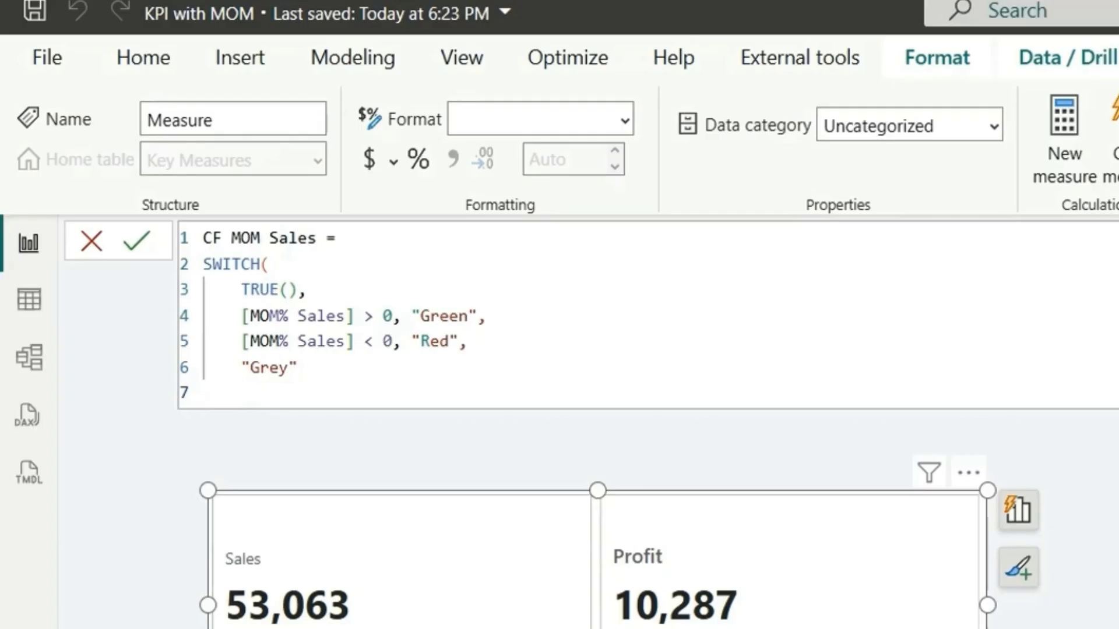
pyautogui.write(')')
pyautogui.press('Return')
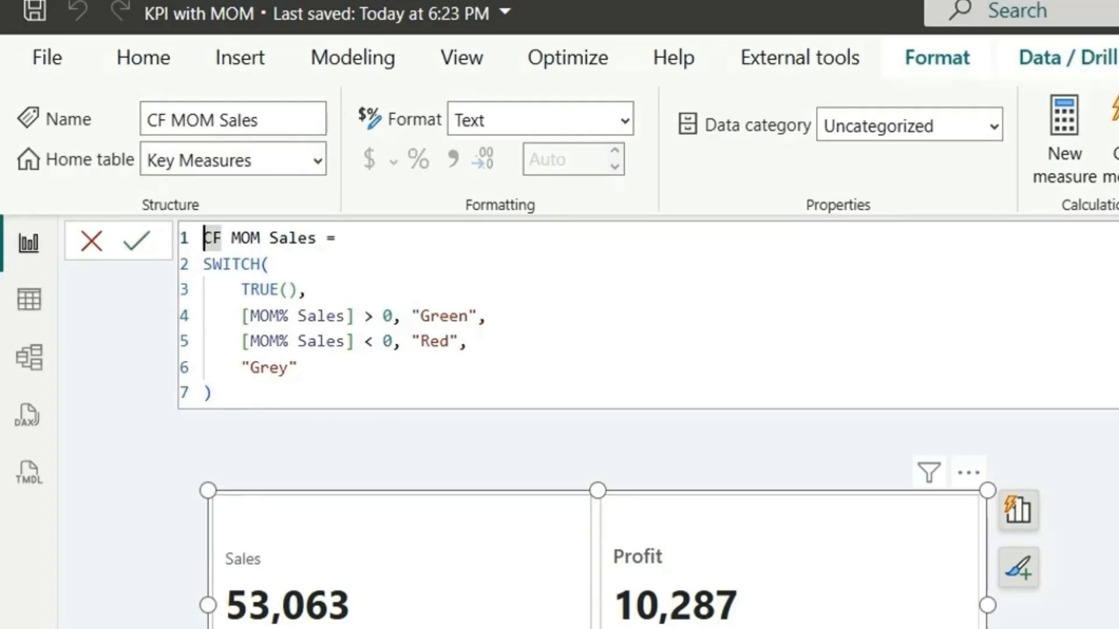
# - Copy the whole CF MOM Sales formula into another new measure
pyautogui.hotkey('ctrl', 'a')
pyautogui.hotkey('ctrl', 'c')
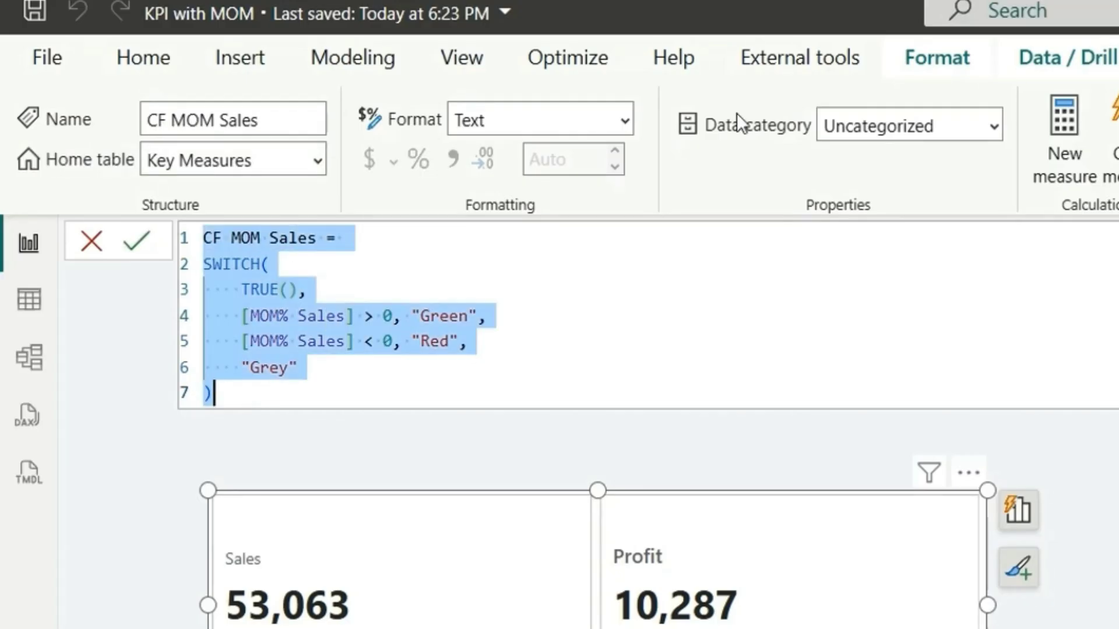
pyautogui.click(1075, 162)
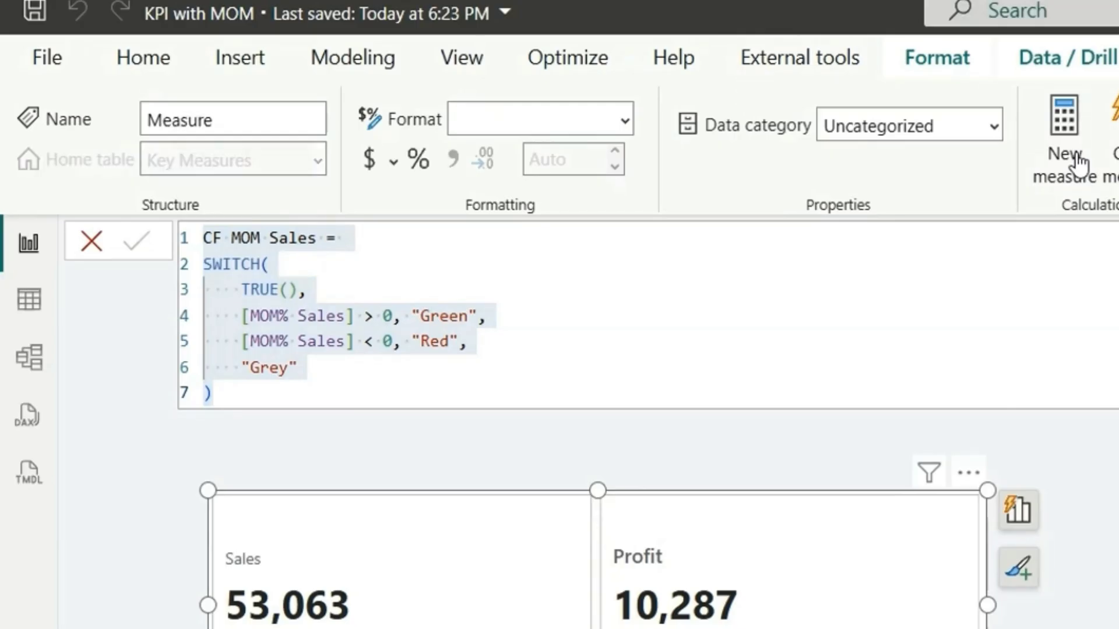
pyautogui.hotkey('ctrl', 'v')
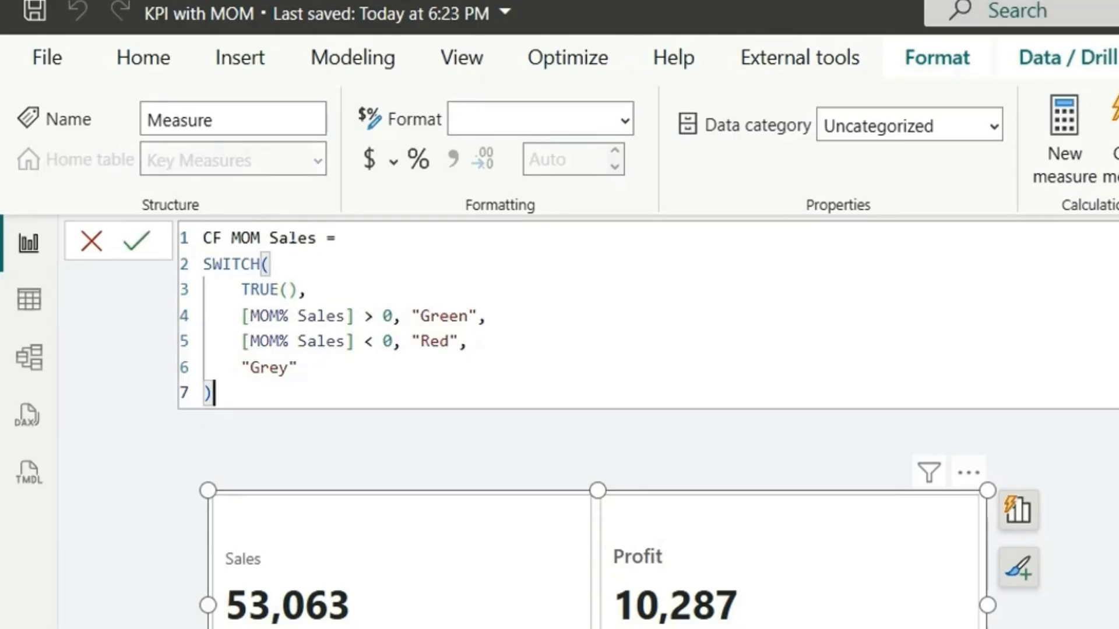
# - Replace every occurrence of Sales with Profit in the pasted formula and commit it as CF MOM Profit
pyautogui.doubleClick(292, 238)
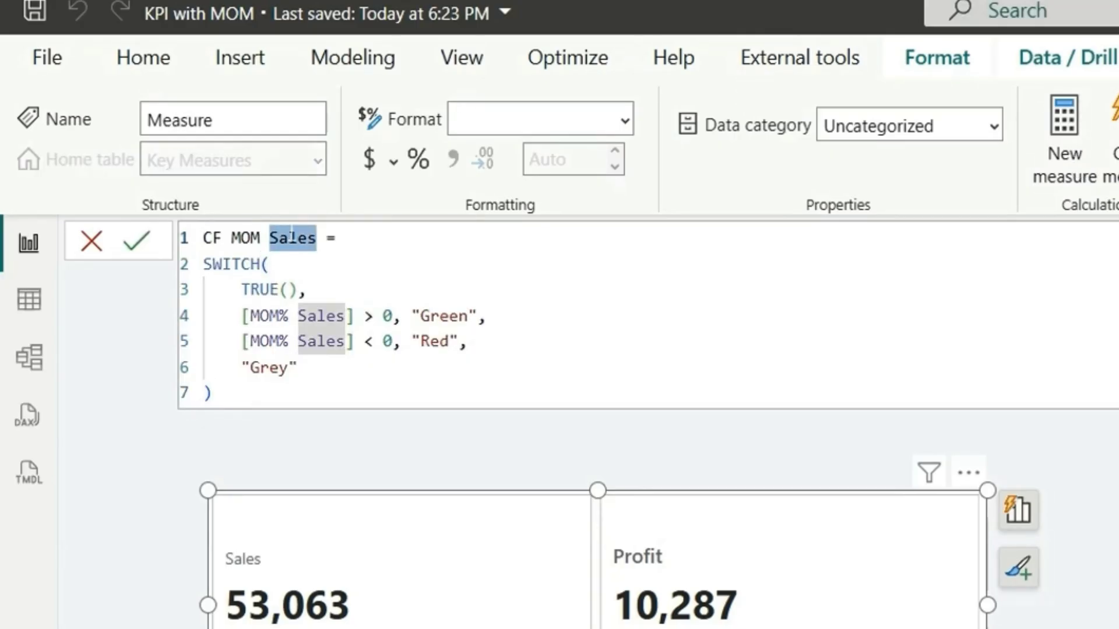
pyautogui.hotkey('ctrl', 'shift', 'l')
pyautogui.write('Pr')
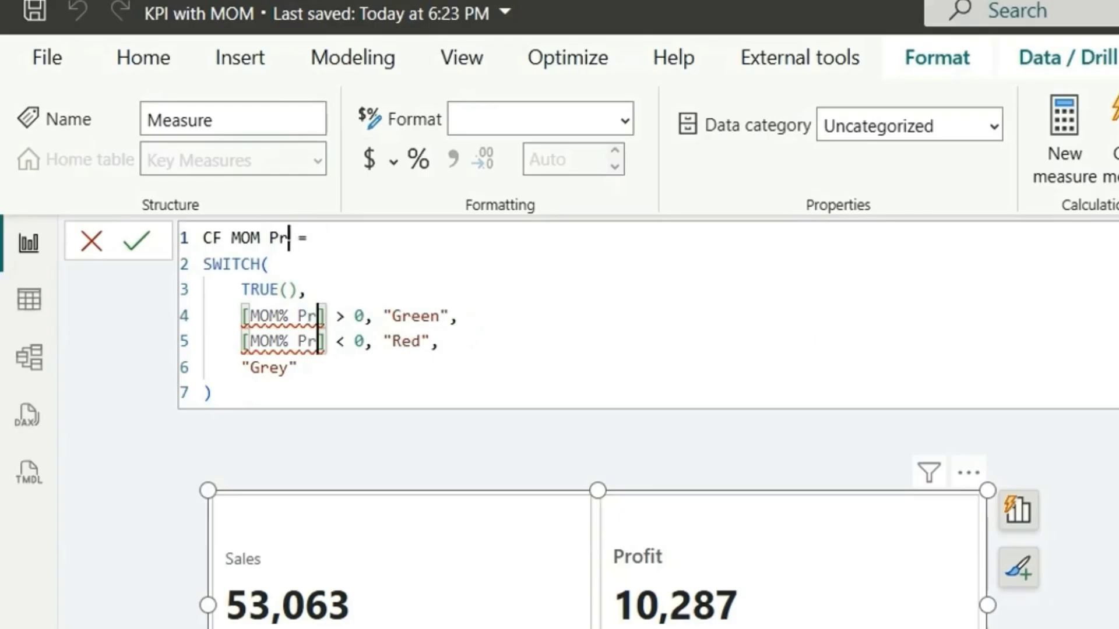
pyautogui.write('ofit')
pyautogui.press('Return')
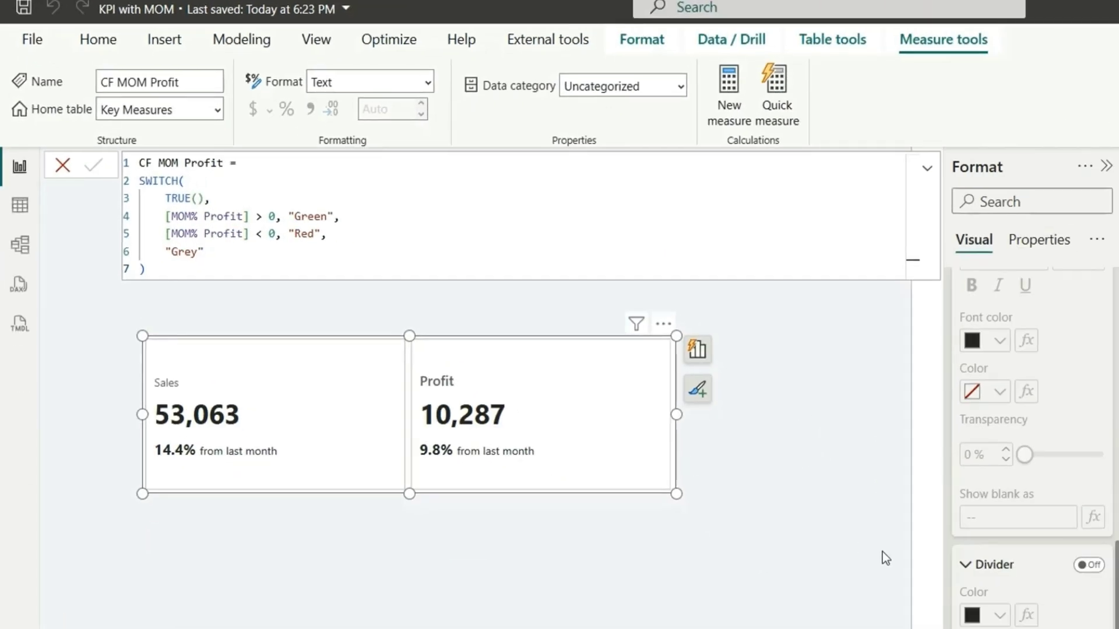
# - Target the reference label settings at the Sales series and its MOM% Sales label
pyautogui.scroll(-3, 1023, 448)
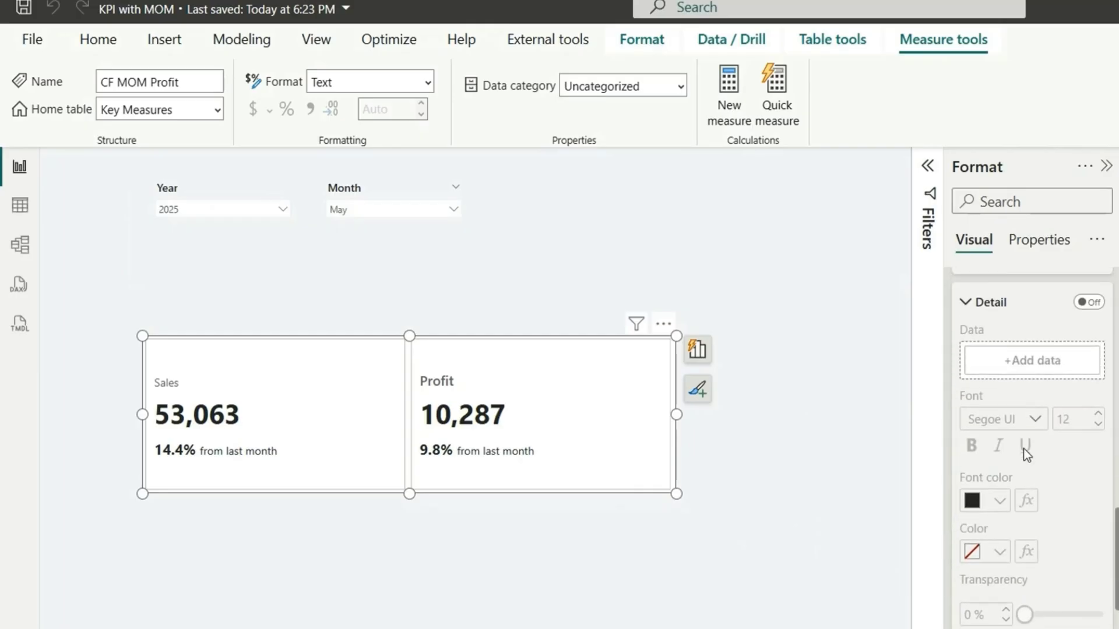
pyautogui.scroll(2, 1023, 449)
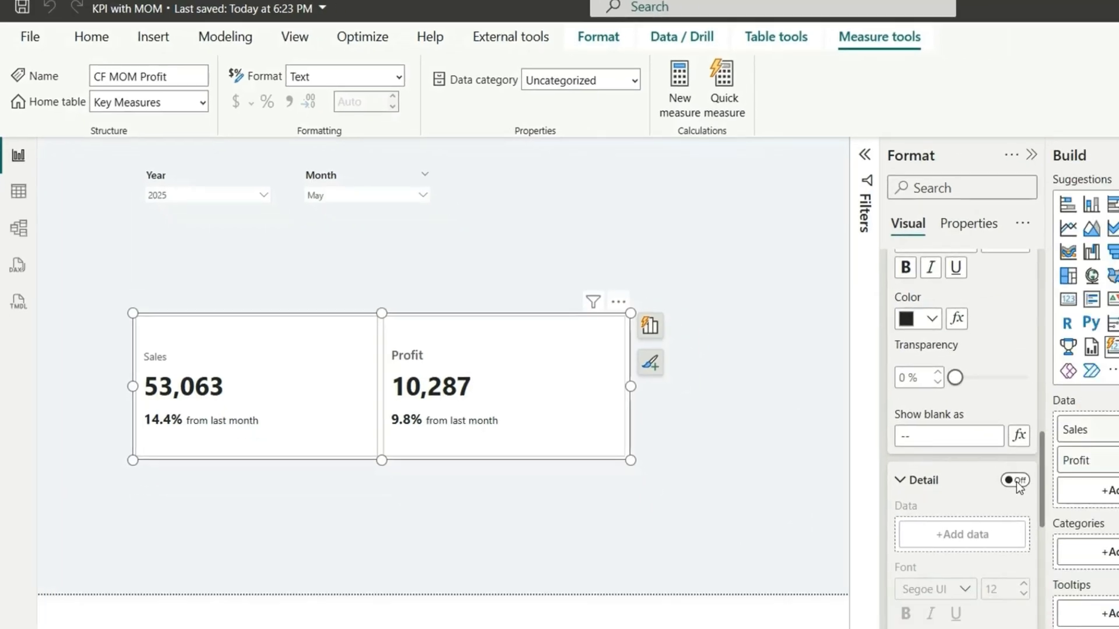
pyautogui.scroll(3, 1017, 481)
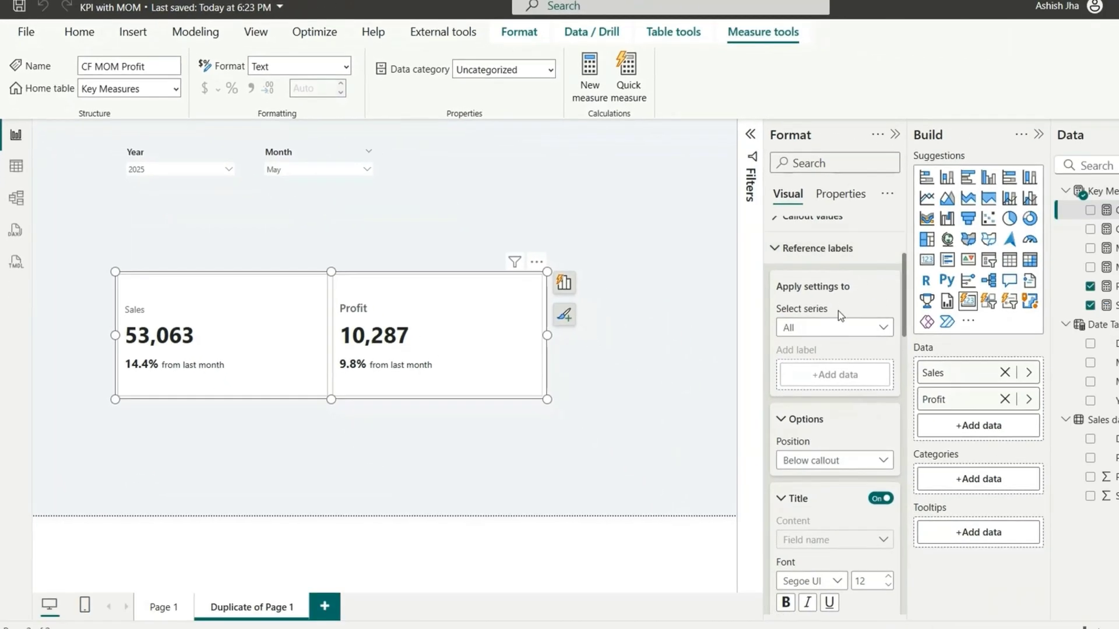
pyautogui.click(839, 328)
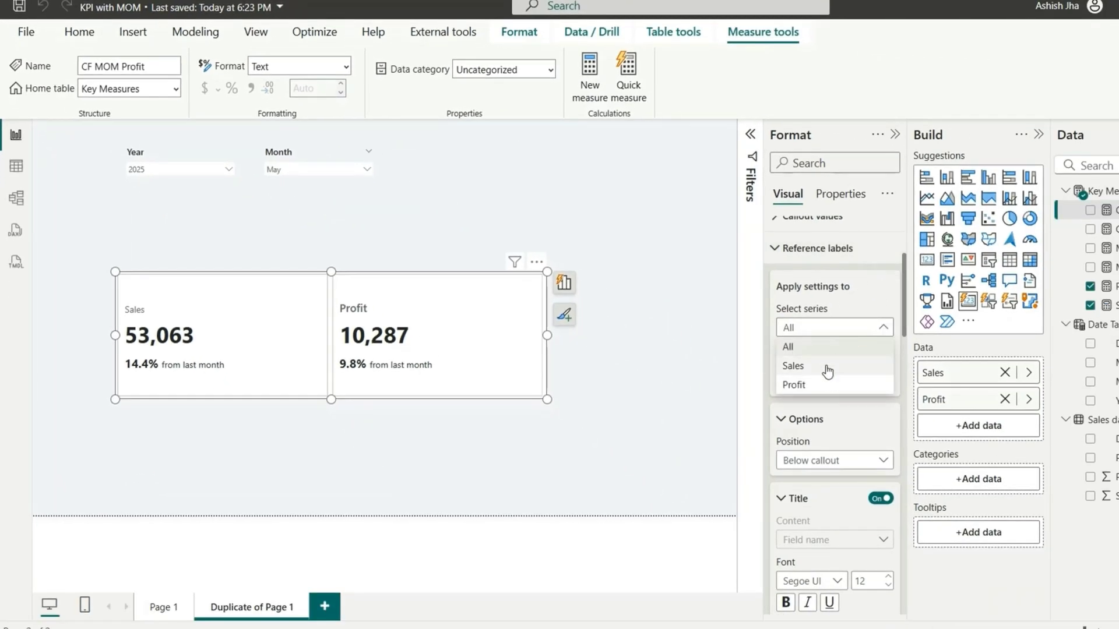
pyautogui.click(828, 366)
pyautogui.click(810, 401)
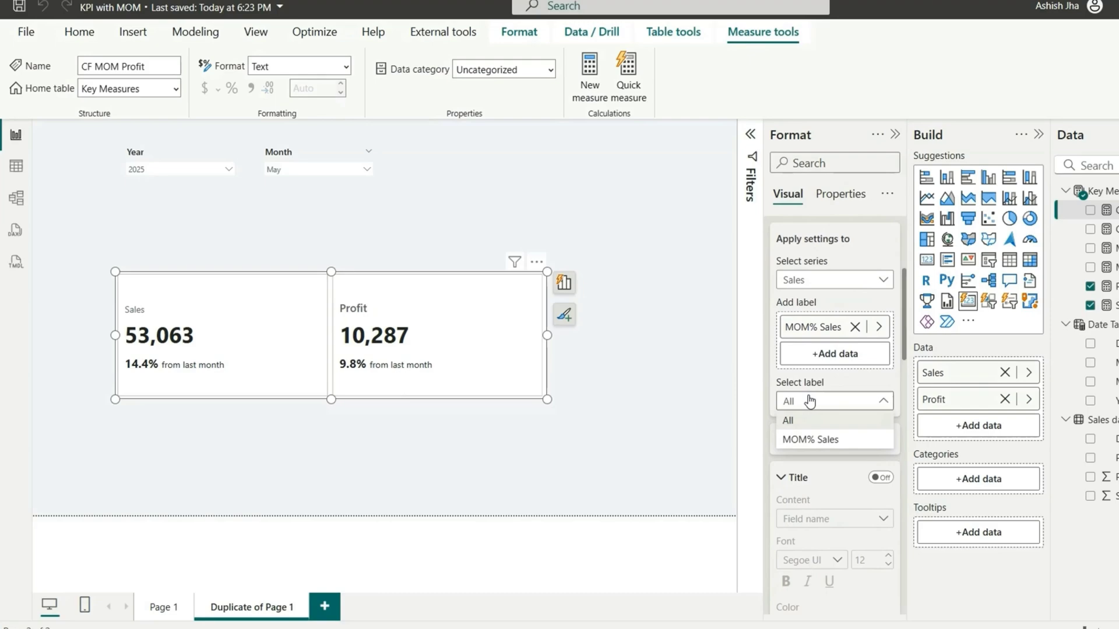
pyautogui.click(824, 439)
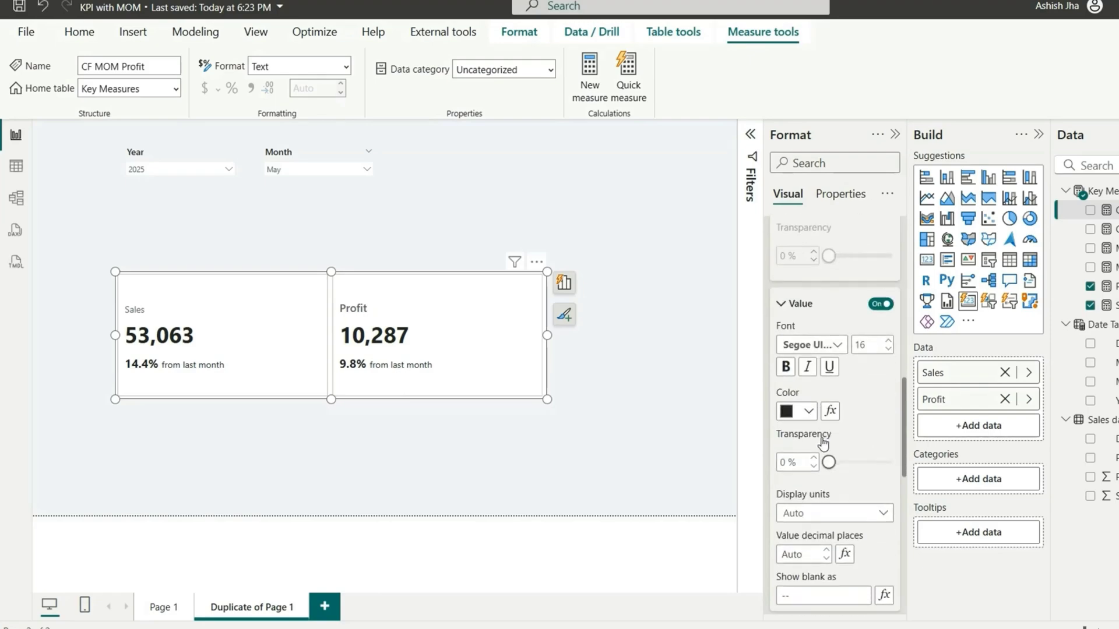
# - Colour the MOM% Sales label value conditionally by field value, based on the CF MOM Sales measure
pyautogui.click(830, 411)
pyautogui.click(349, 148)
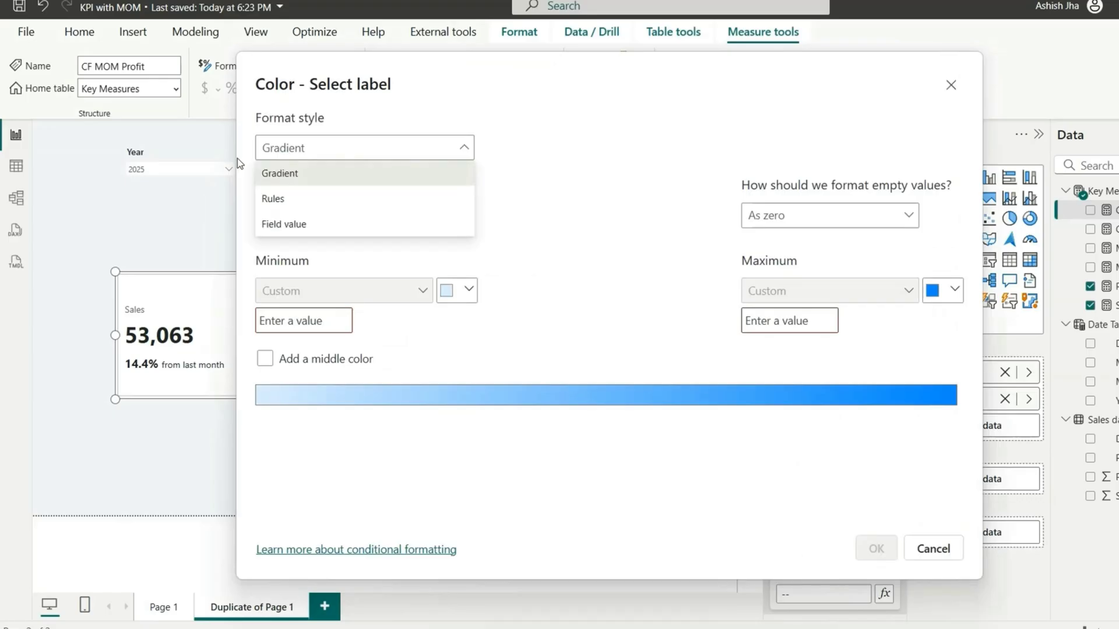
pyautogui.click(288, 225)
pyautogui.click(289, 222)
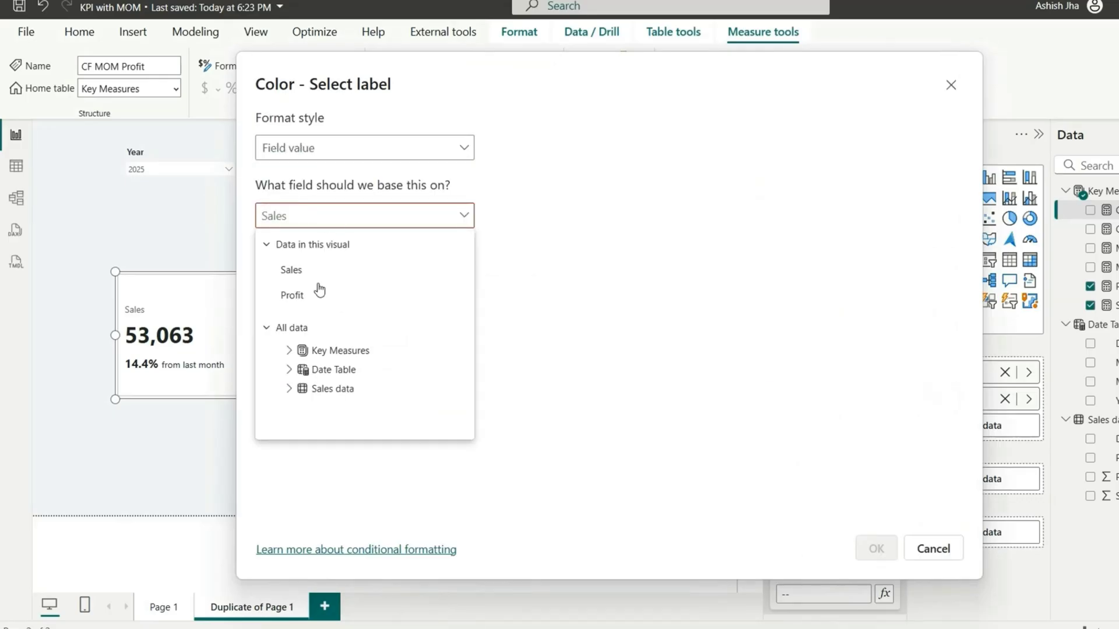
pyautogui.click(290, 351)
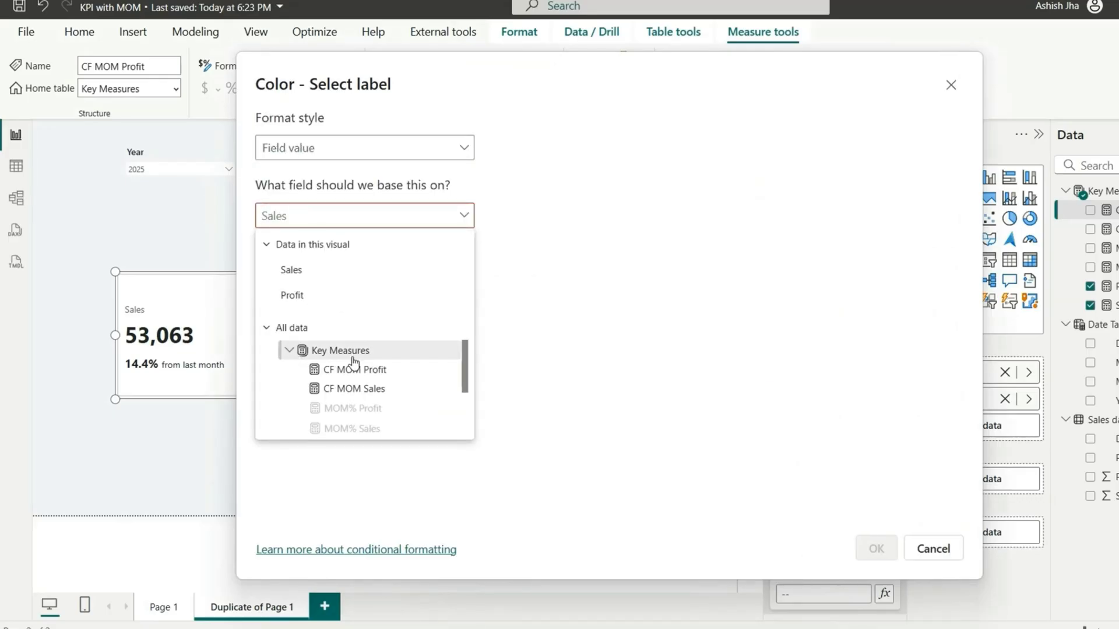
pyautogui.click(369, 396)
pyautogui.click(876, 549)
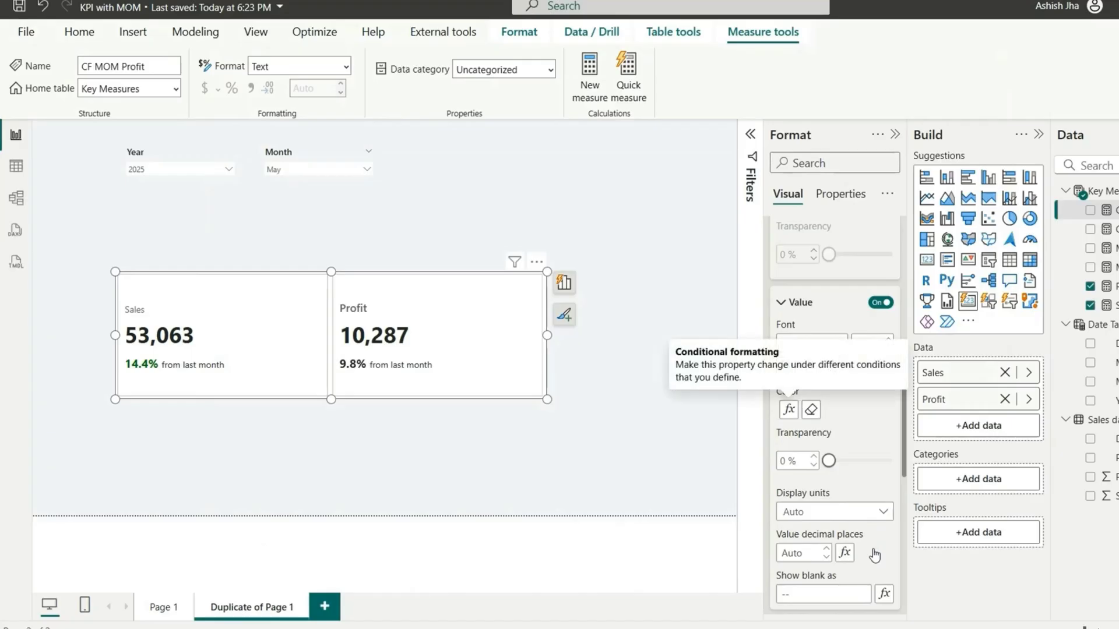
# - Colour the Profit series' MOM% Profit label value conditionally by field value, based on the CF MOM Profit measure
pyautogui.scroll(5, 841, 320)
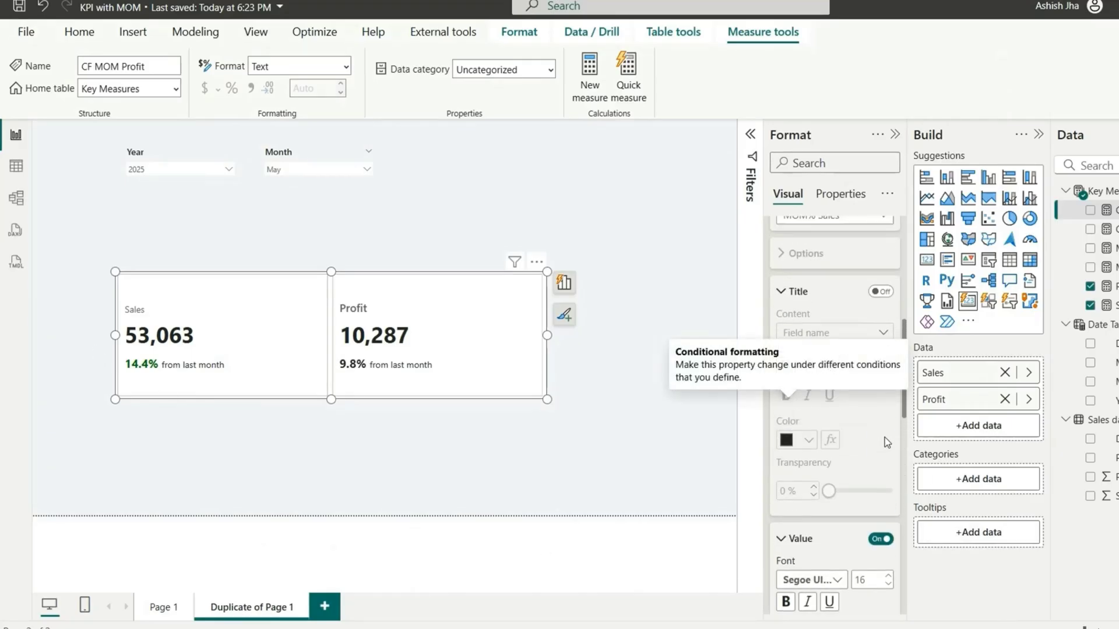
pyautogui.click(824, 238)
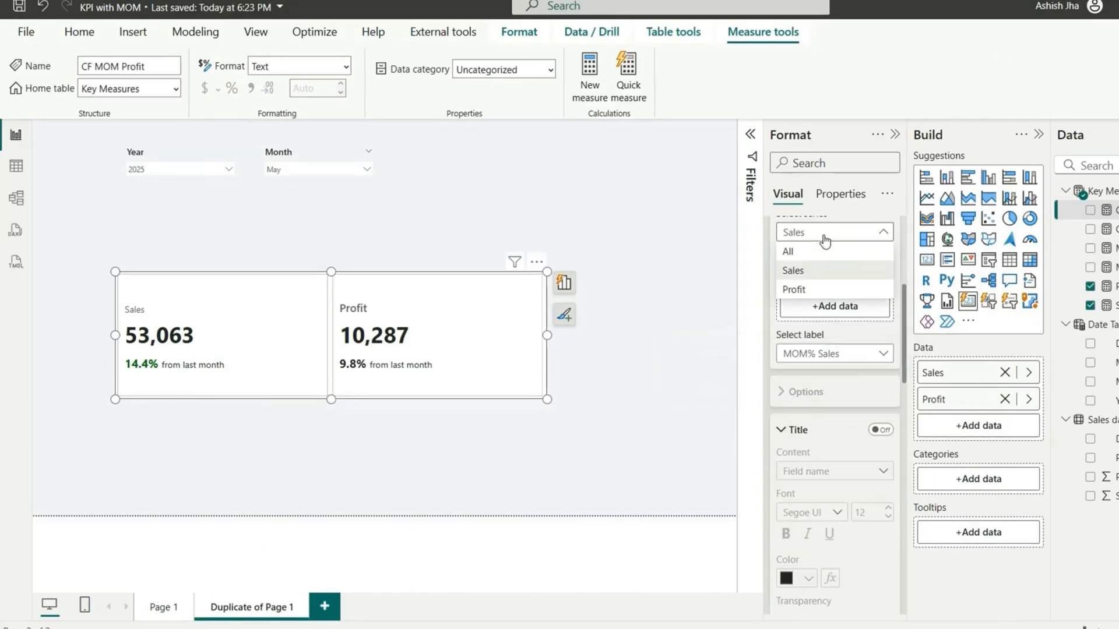
pyautogui.click(819, 289)
pyautogui.click(830, 328)
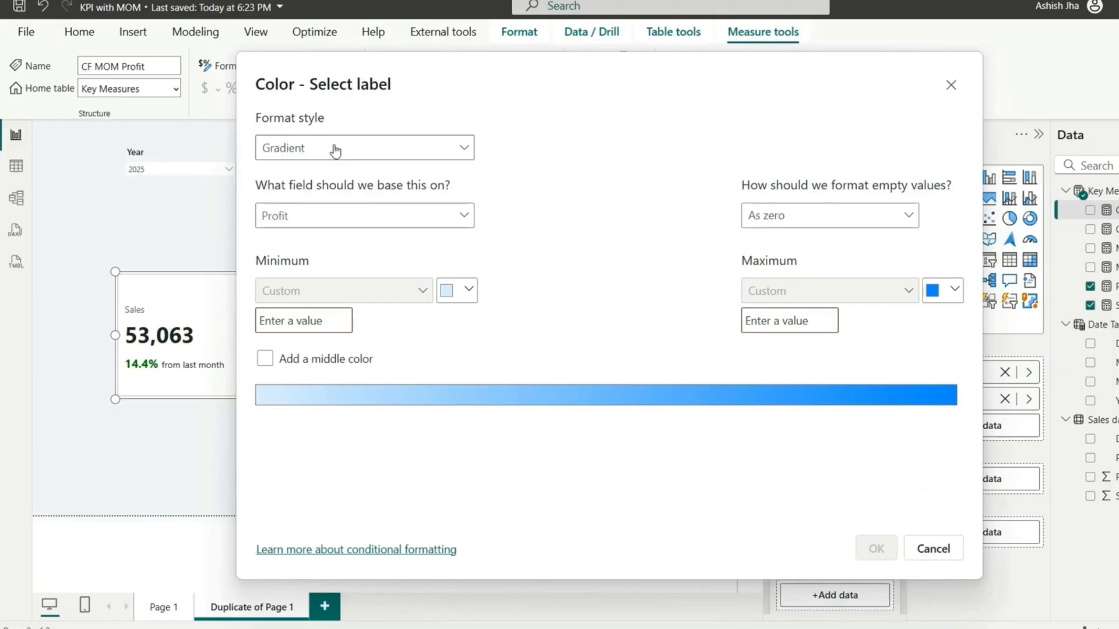
pyautogui.click(341, 149)
pyautogui.click(336, 225)
pyautogui.click(262, 215)
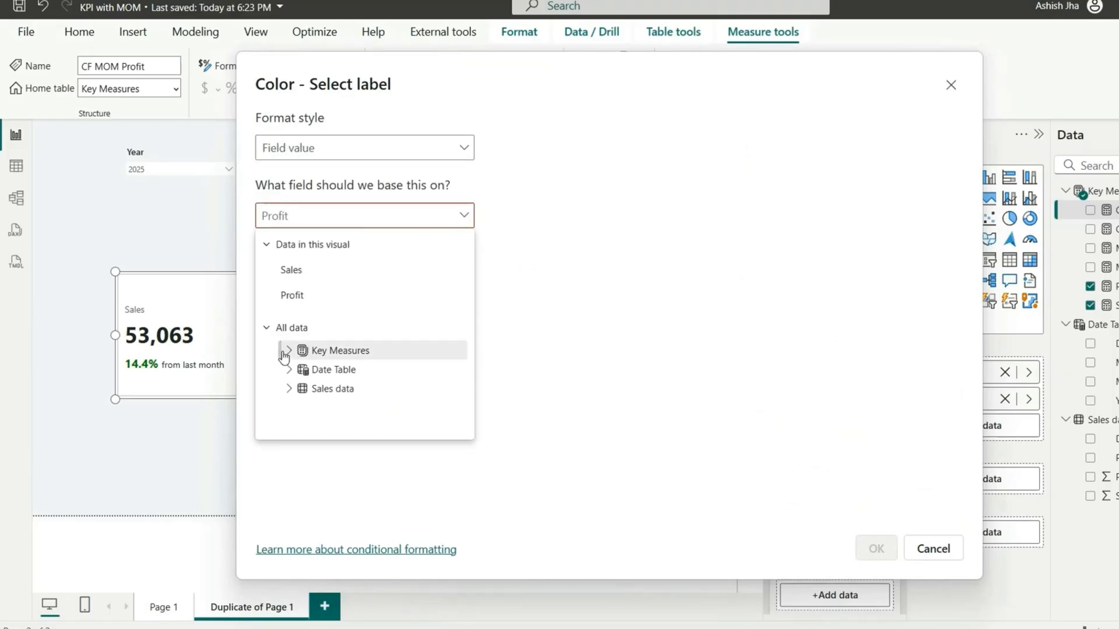
pyautogui.click(934, 549)
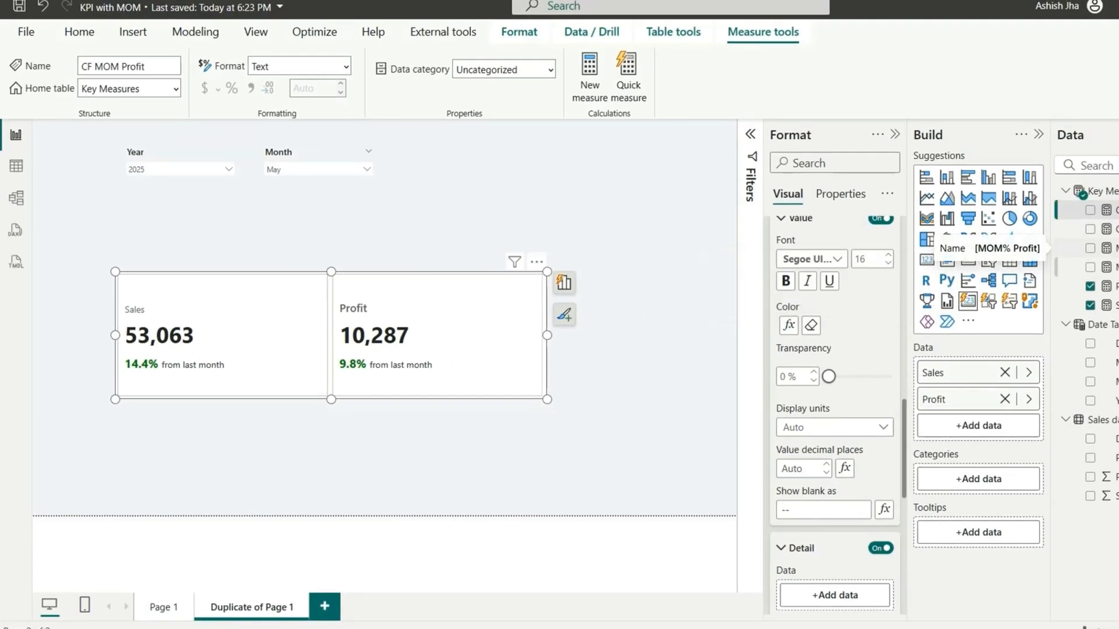
# - Give the MOM% Sales measure a dynamic format of "+0.0%;-0.0%;0.0%" and commit it
pyautogui.click(1108, 267)
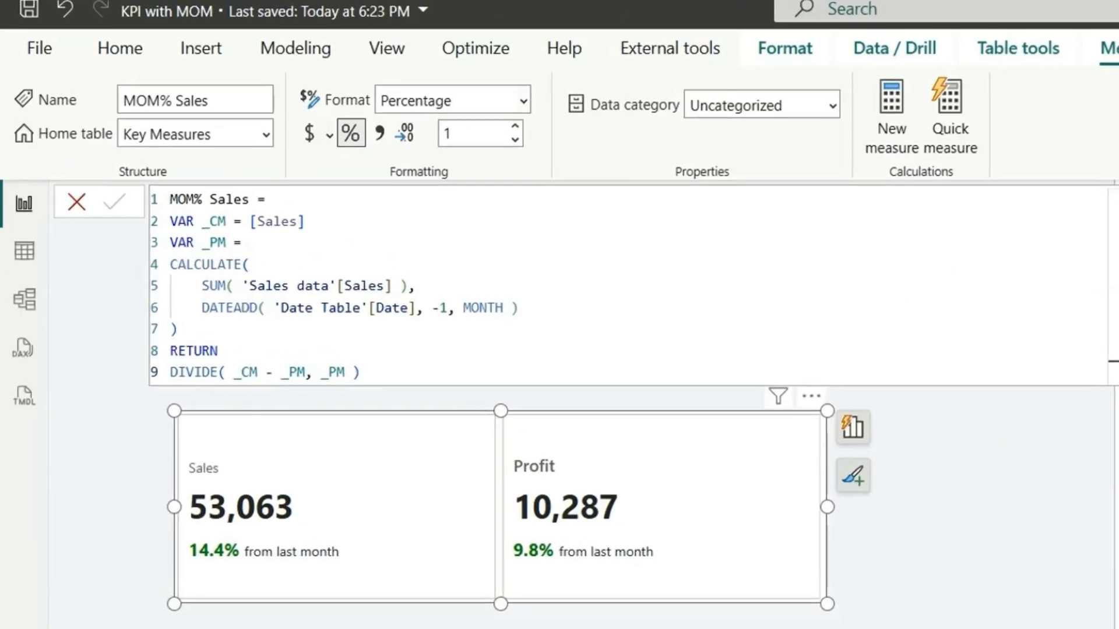
pyautogui.click(524, 101)
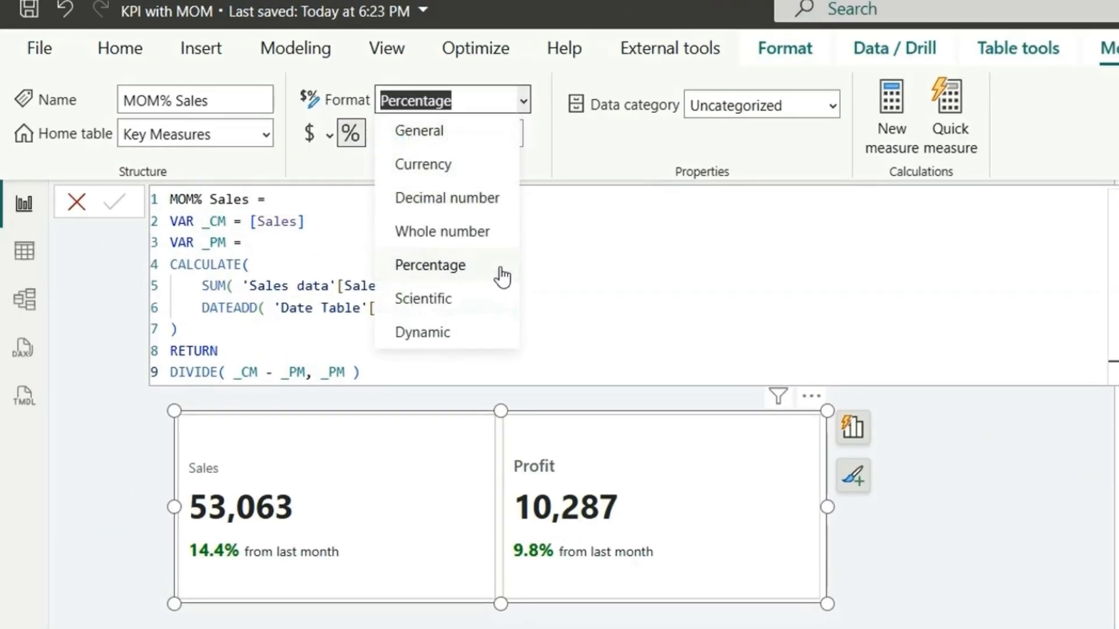
pyautogui.click(452, 340)
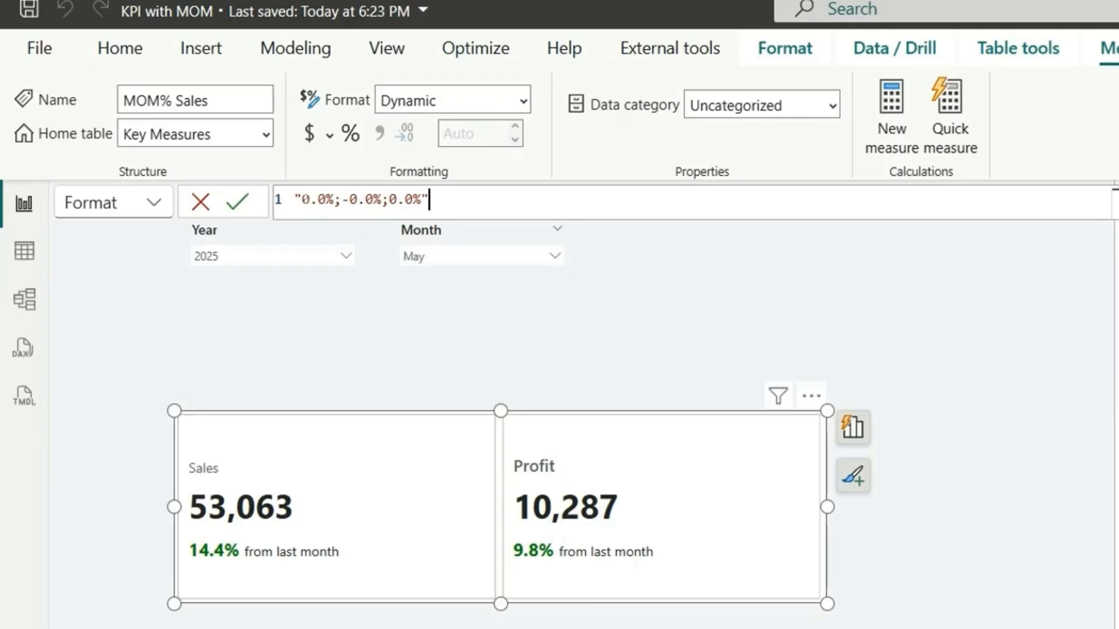
pyautogui.click(303, 200)
pyautogui.write('-')
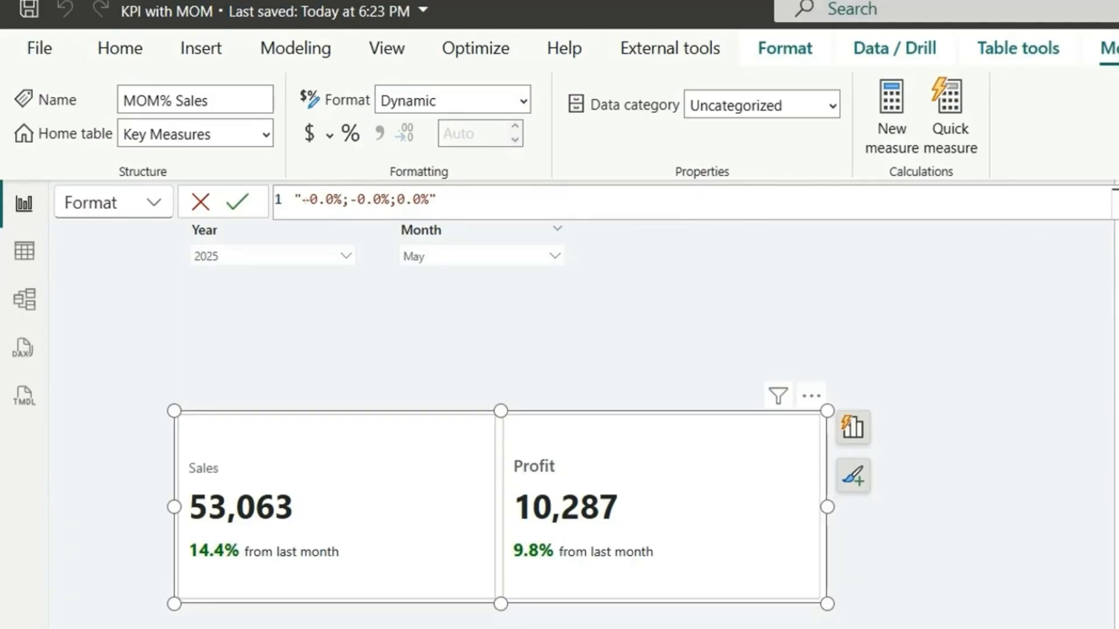
pyautogui.press('Return')
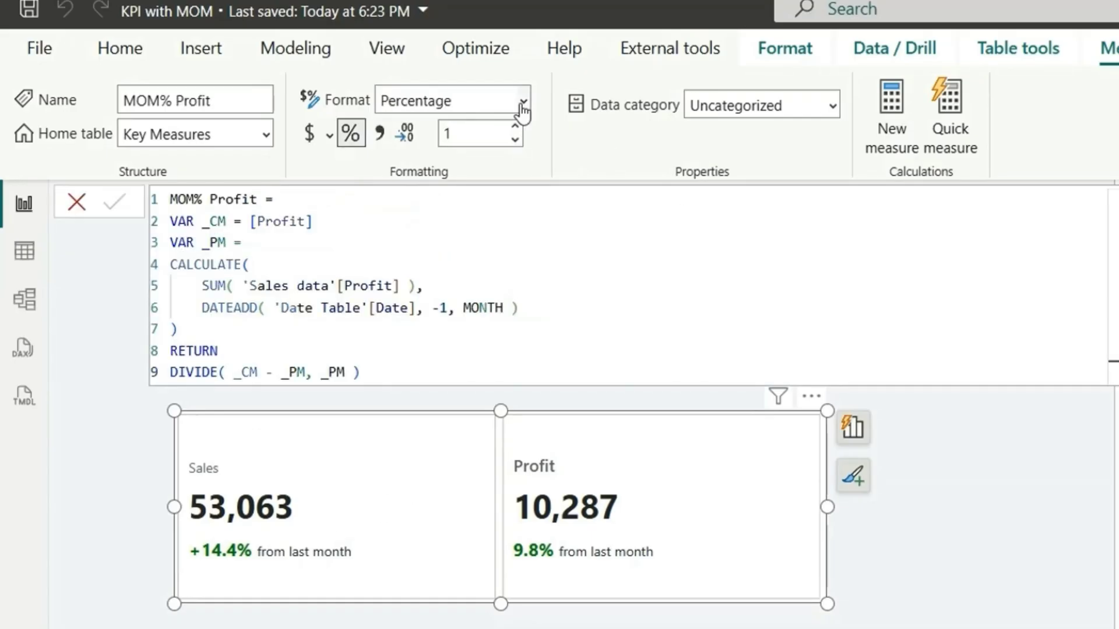
# - Give the MOM% Profit measure a dynamic format of "+0.0%;-0.0%;0.0%" and commit it
pyautogui.click(522, 102)
pyautogui.click(426, 341)
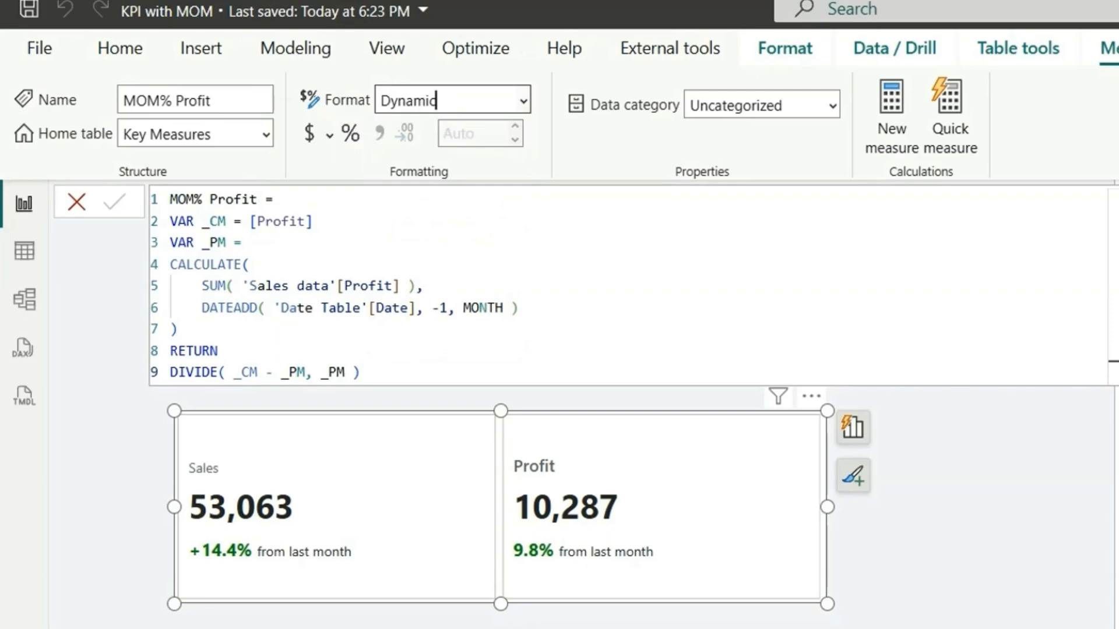
pyautogui.click(309, 199)
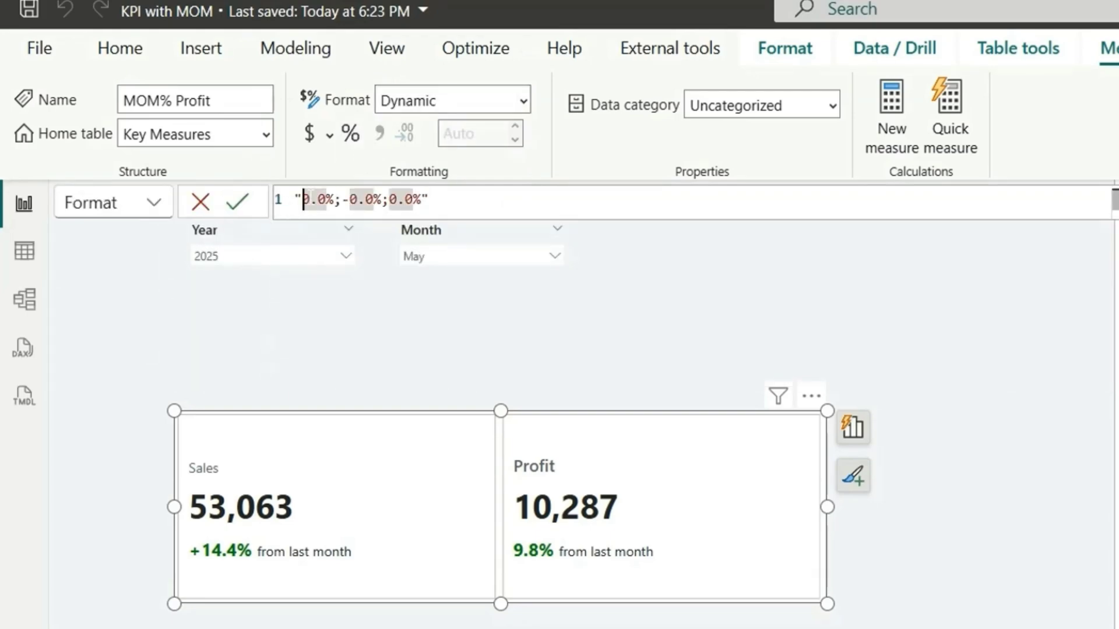
pyautogui.write('+')
pyautogui.press('Return')
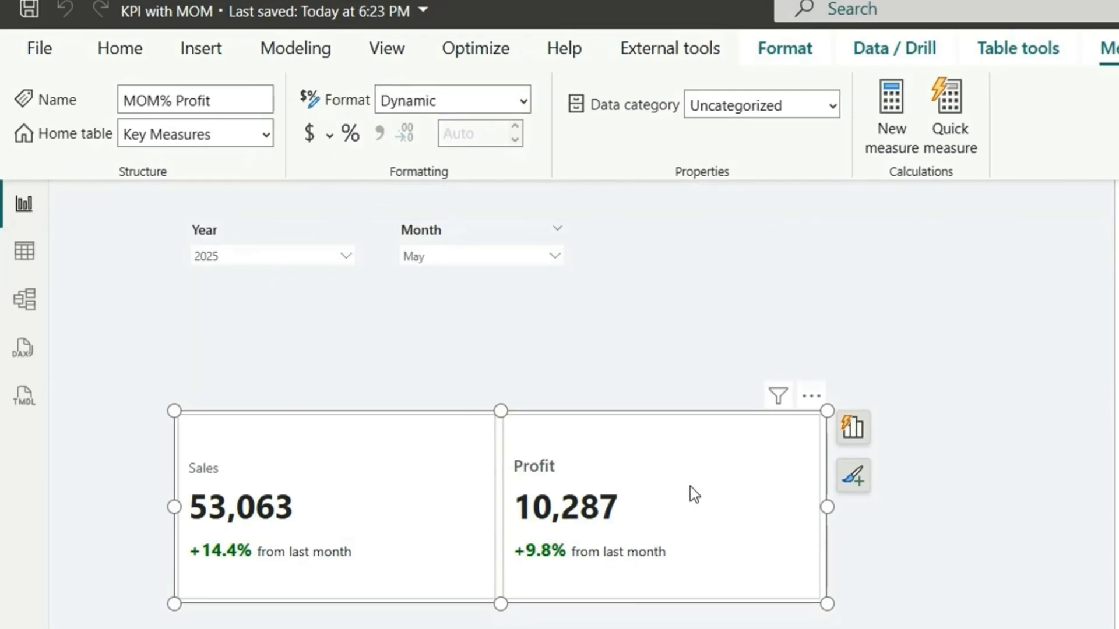
# - Change the shape of the Sales and Profit cards to a rounded rectangle with 20 px rounded corners
pyautogui.click(883, 587)
pyautogui.click(758, 542)
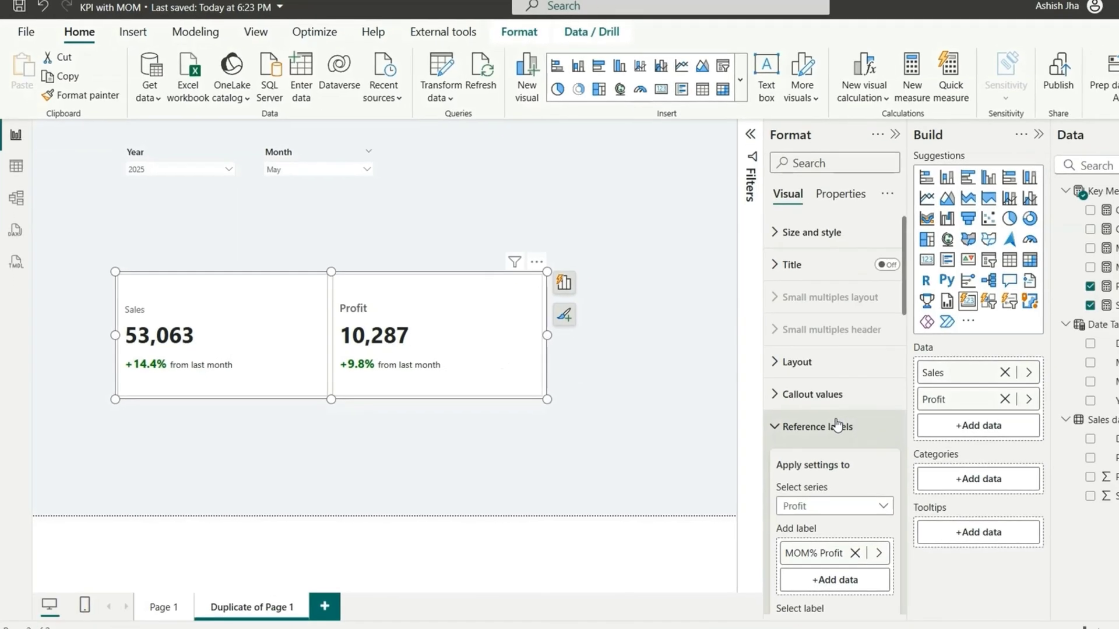
pyautogui.click(838, 424)
pyautogui.click(837, 425)
pyautogui.click(811, 232)
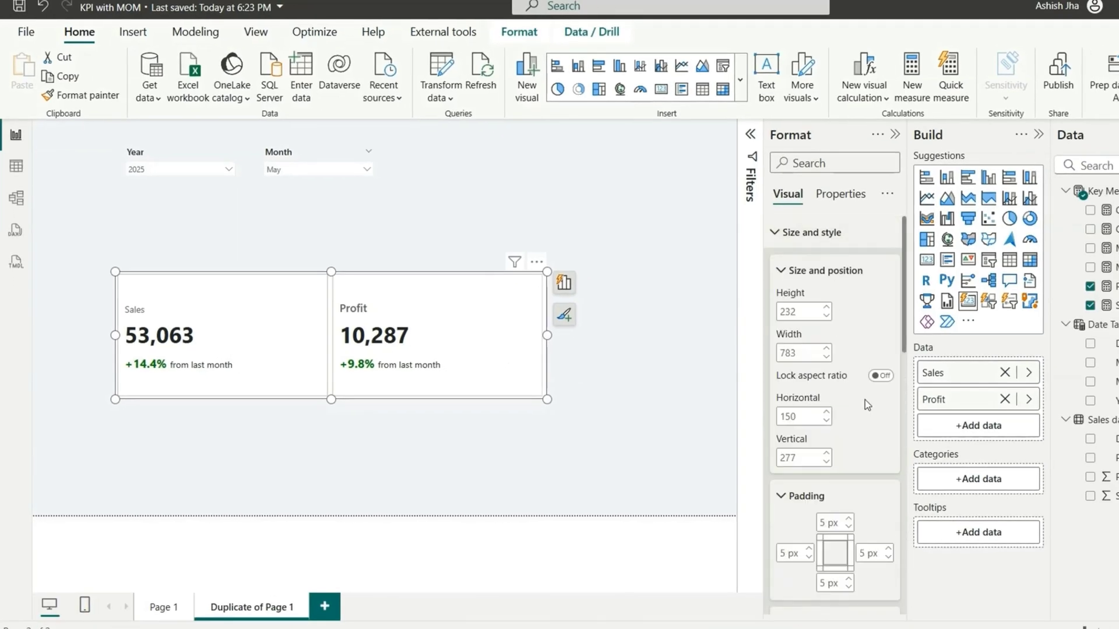
pyautogui.scroll(-10, 869, 408)
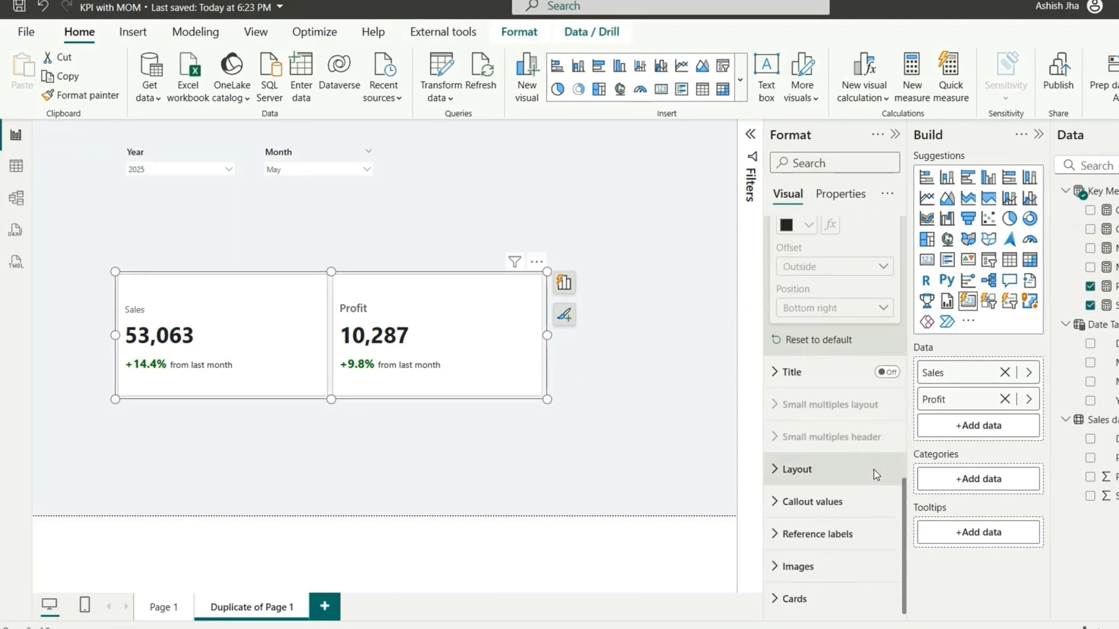
pyautogui.click(822, 598)
pyautogui.scroll(-3, 805, 396)
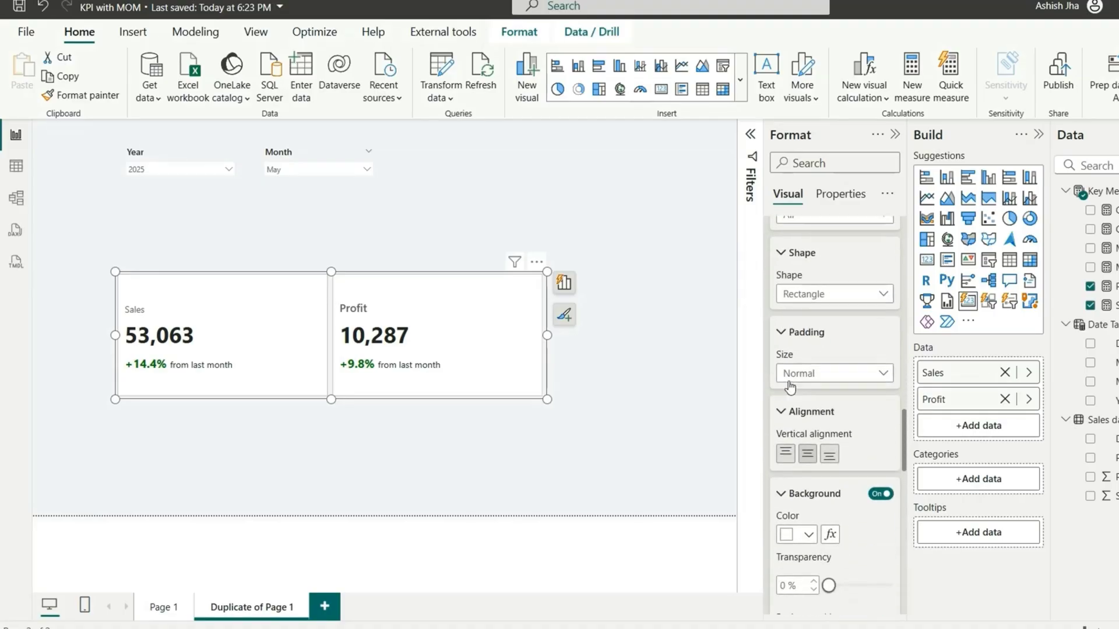
pyautogui.click(827, 295)
pyautogui.click(854, 332)
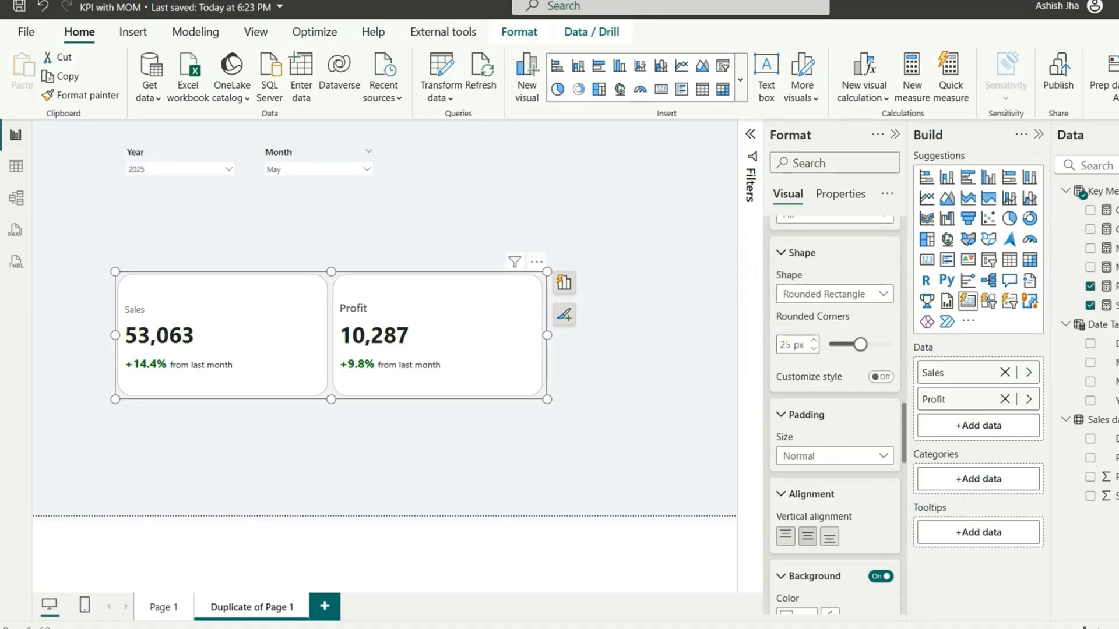
pyautogui.write('20')
# - Switch the cards' padding to Custom and set the left and top padding to 20 px
pyautogui.scroll(-2, 845, 410)
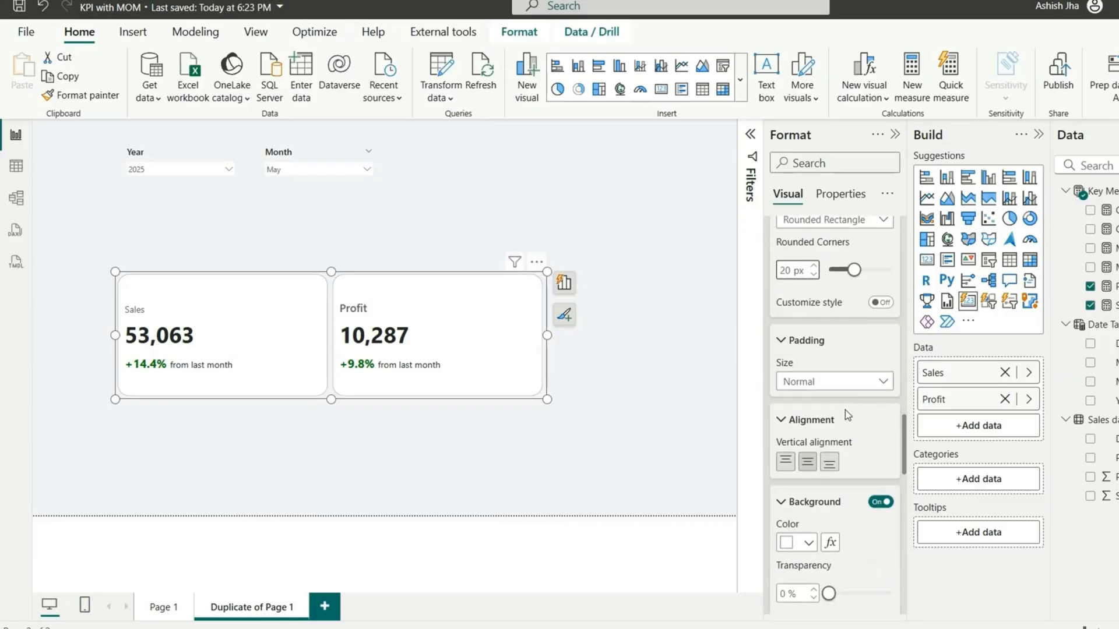
pyautogui.click(803, 377)
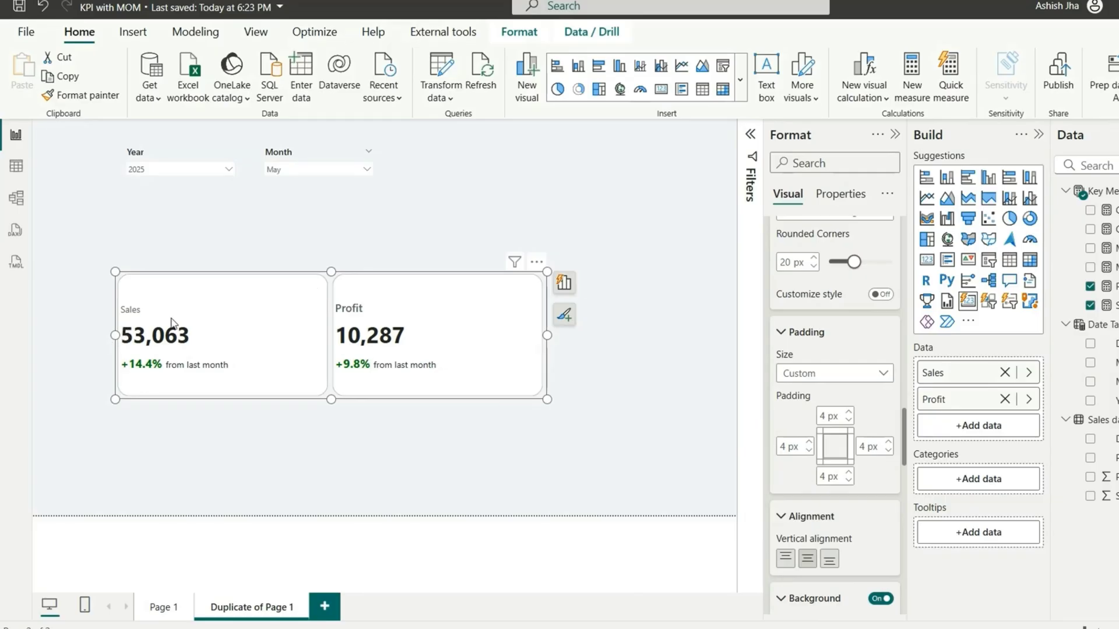
pyautogui.click(784, 447)
pyautogui.write('20')
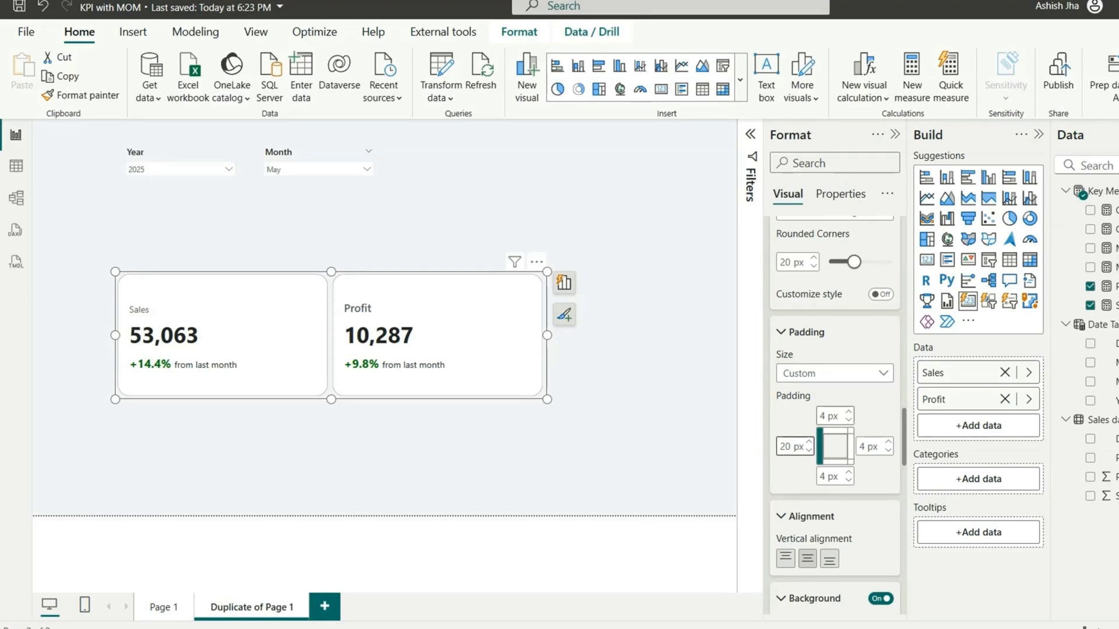
pyautogui.click(823, 416)
pyautogui.write('20')
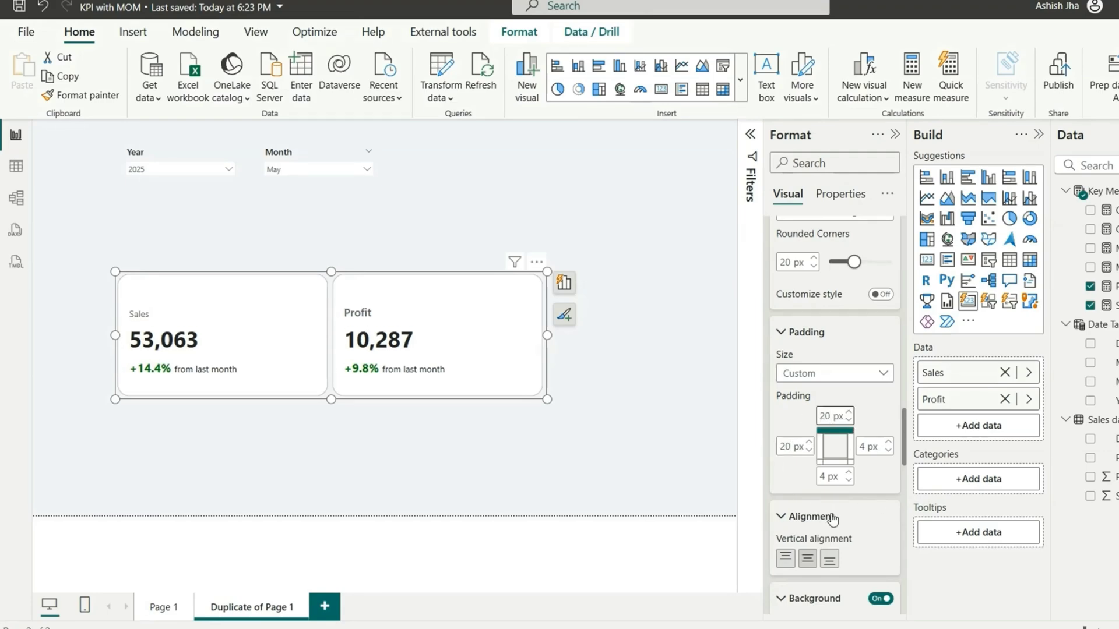
pyautogui.press('Tab')
# - Set the cards' top, bottom and right padding to 10 px each
pyautogui.click(824, 416)
pyautogui.write('10')
pyautogui.press('Tab')
pyautogui.write('10')
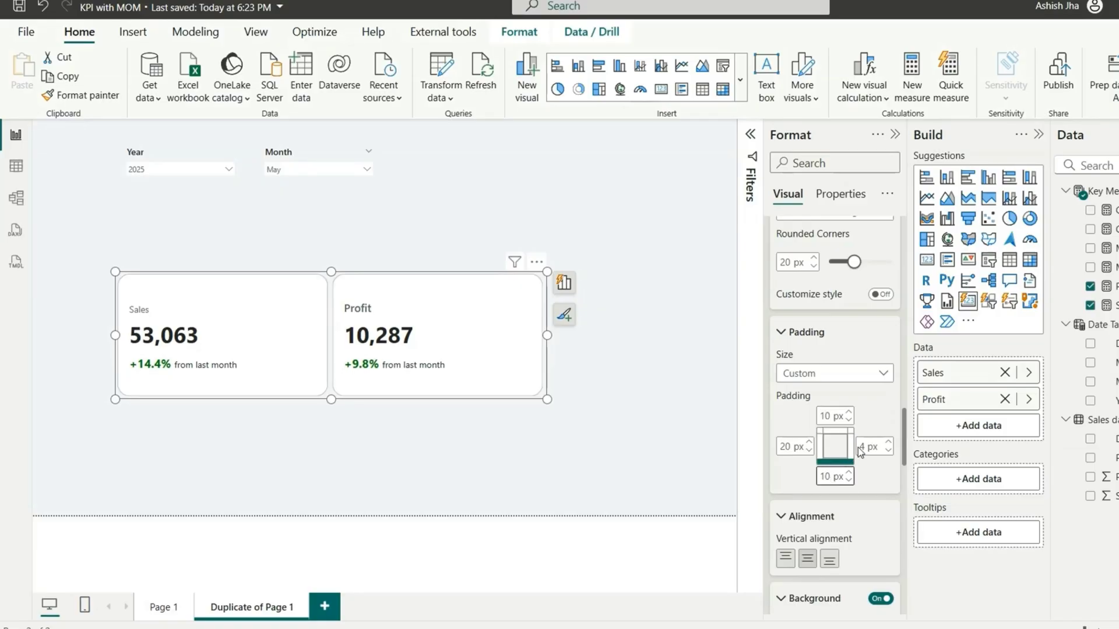
pyautogui.click(862, 449)
pyautogui.write('10')
pyautogui.click(878, 421)
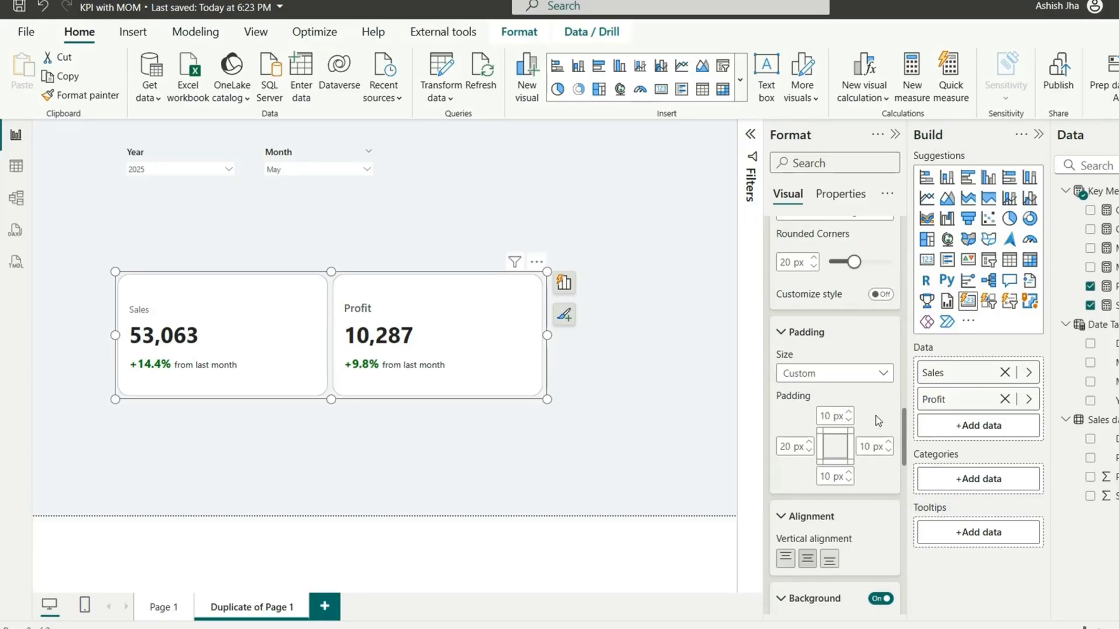
pyautogui.scroll(-6, 850, 531)
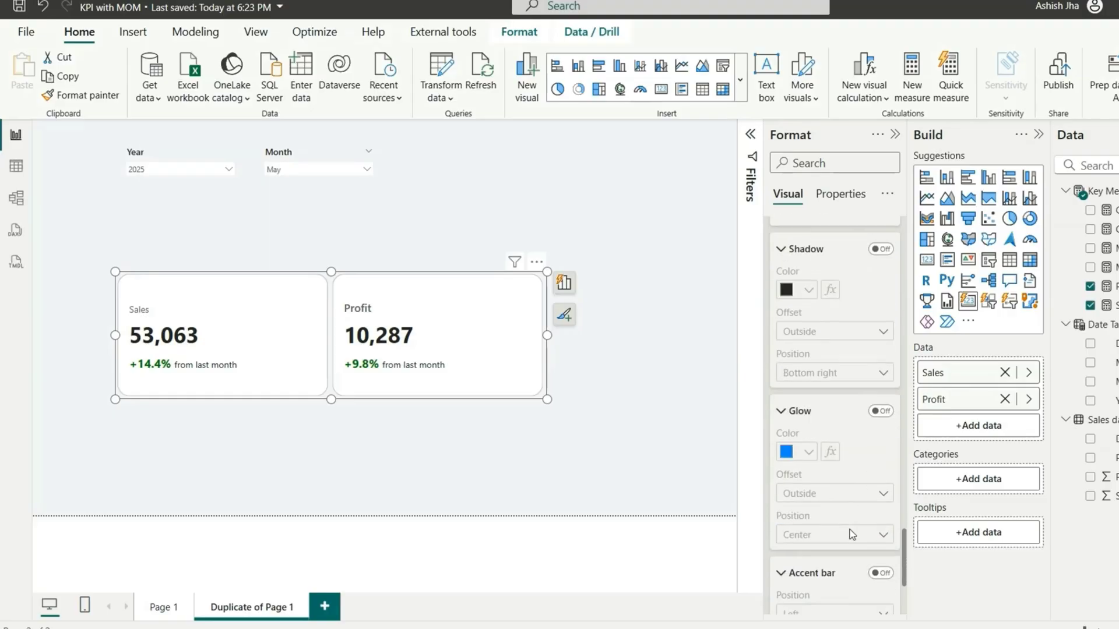
# - Turn on the cards' accent bar, position it at the top and colour it dark blue
pyautogui.scroll(-3, 850, 529)
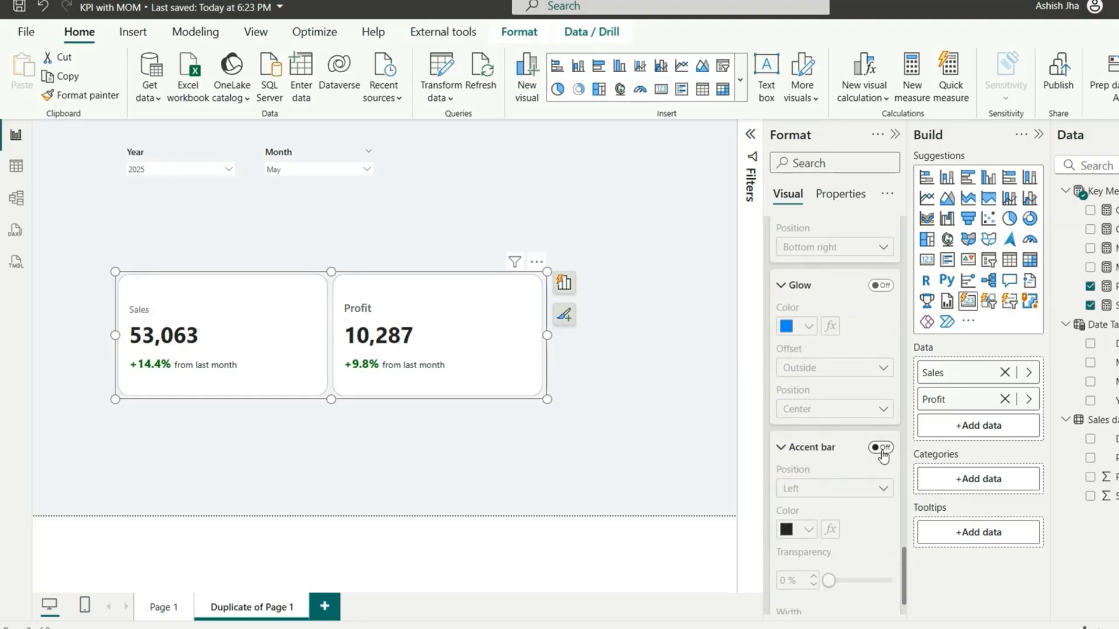
pyautogui.click(881, 448)
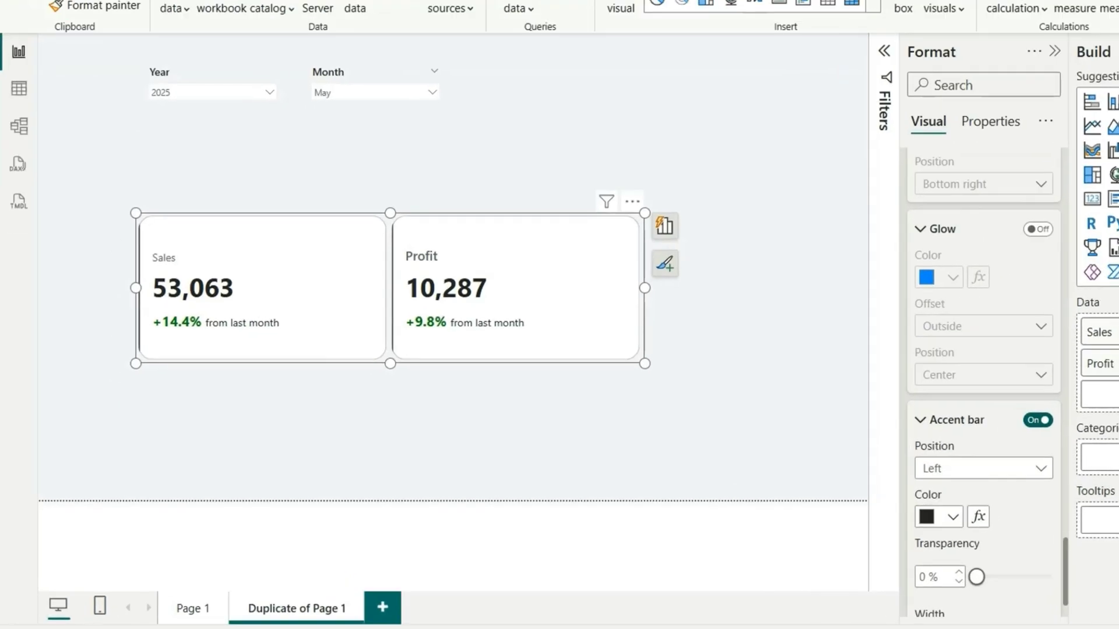
pyautogui.click(1001, 467)
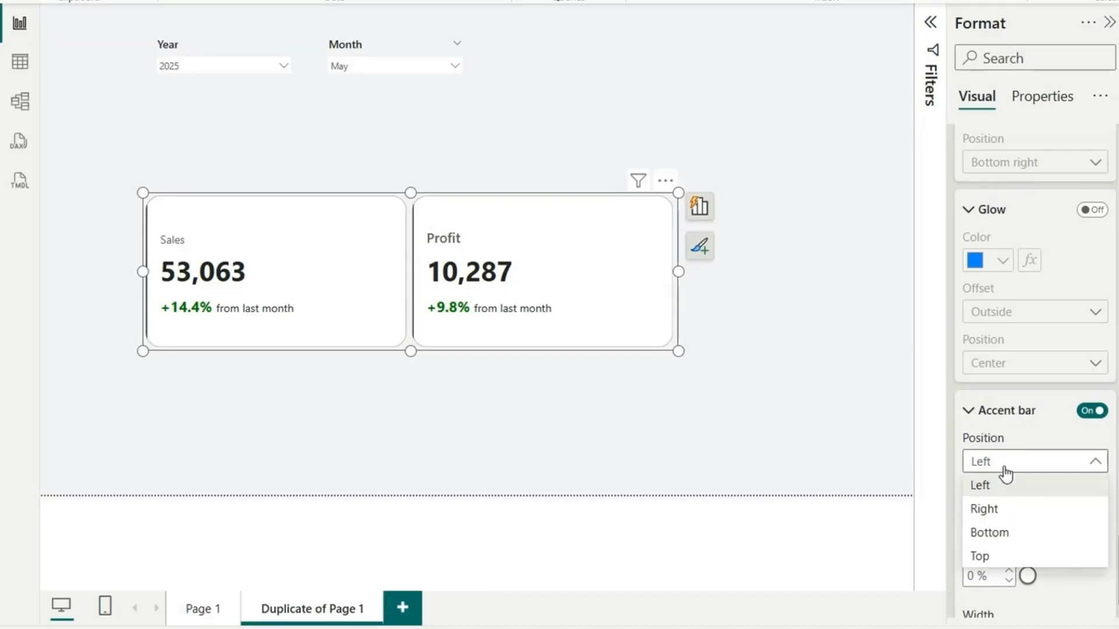
pyautogui.click(1019, 556)
pyautogui.click(998, 513)
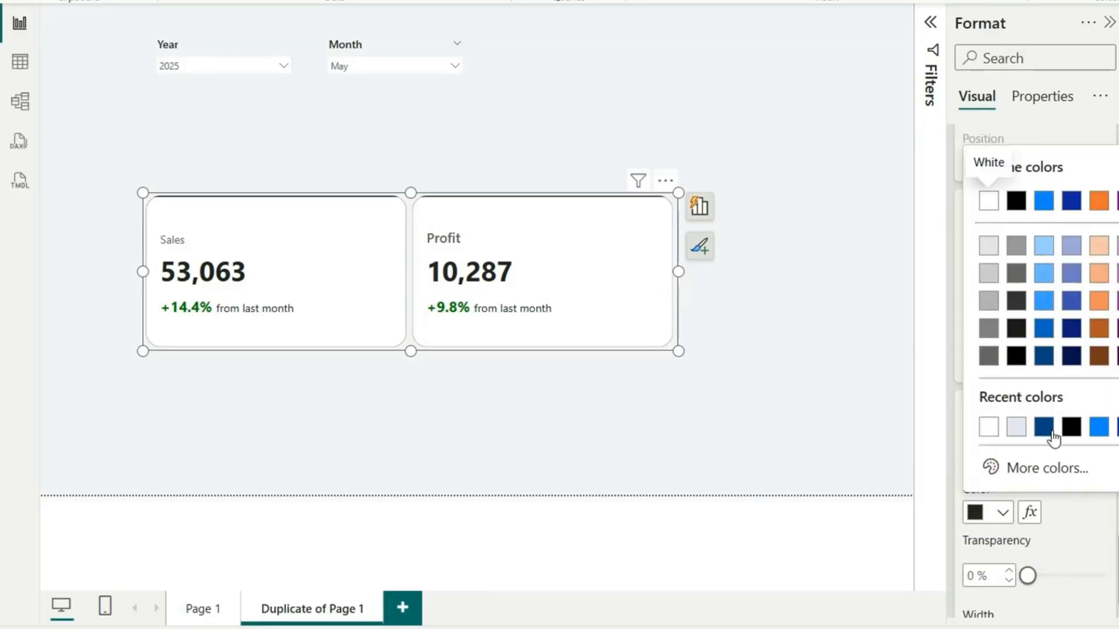
pyautogui.click(1044, 435)
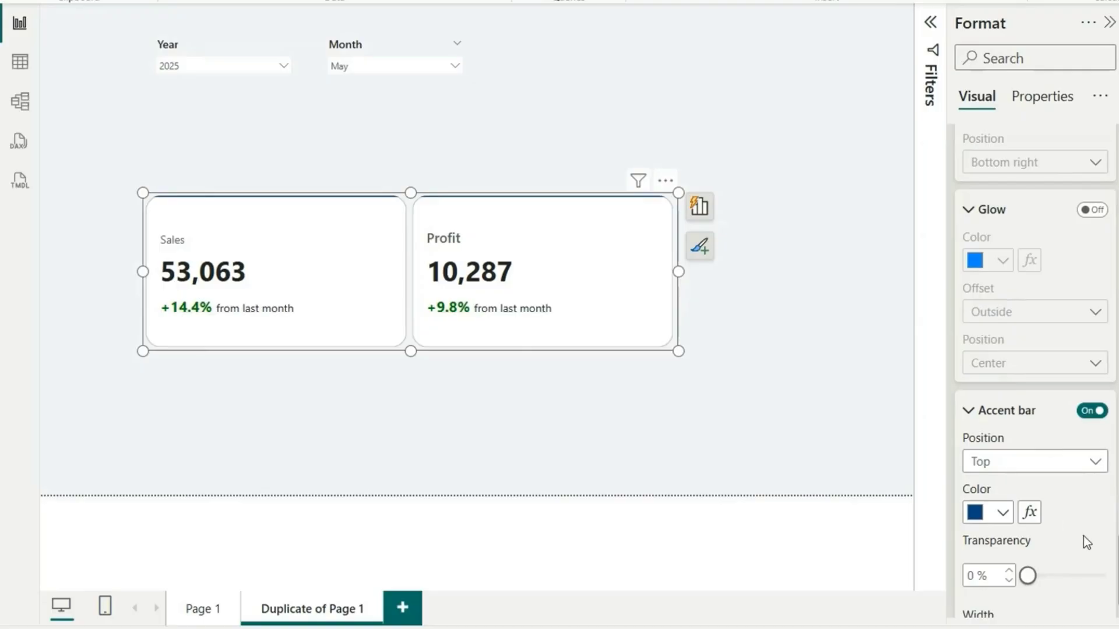
# - Thicken the cards' accent bar and shrink the card visual to about 183 high by 776 wide
pyautogui.scroll(-2, 1083, 536)
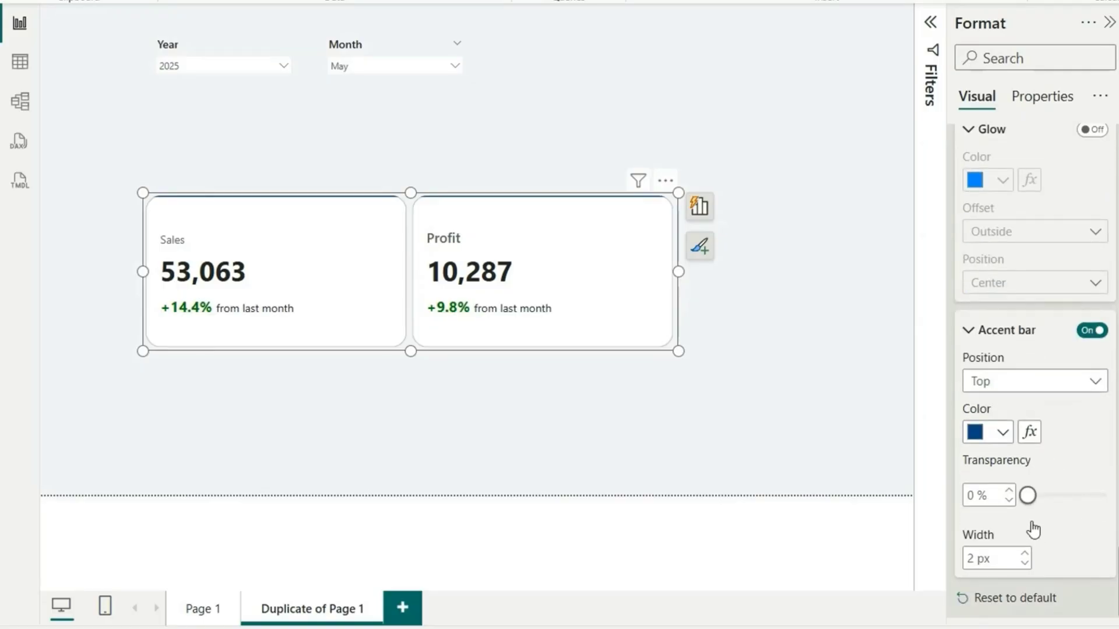
pyautogui.click(1024, 565)
pyautogui.moveTo(679, 352); pyautogui.dragTo(675, 306)
pyautogui.click(717, 303)
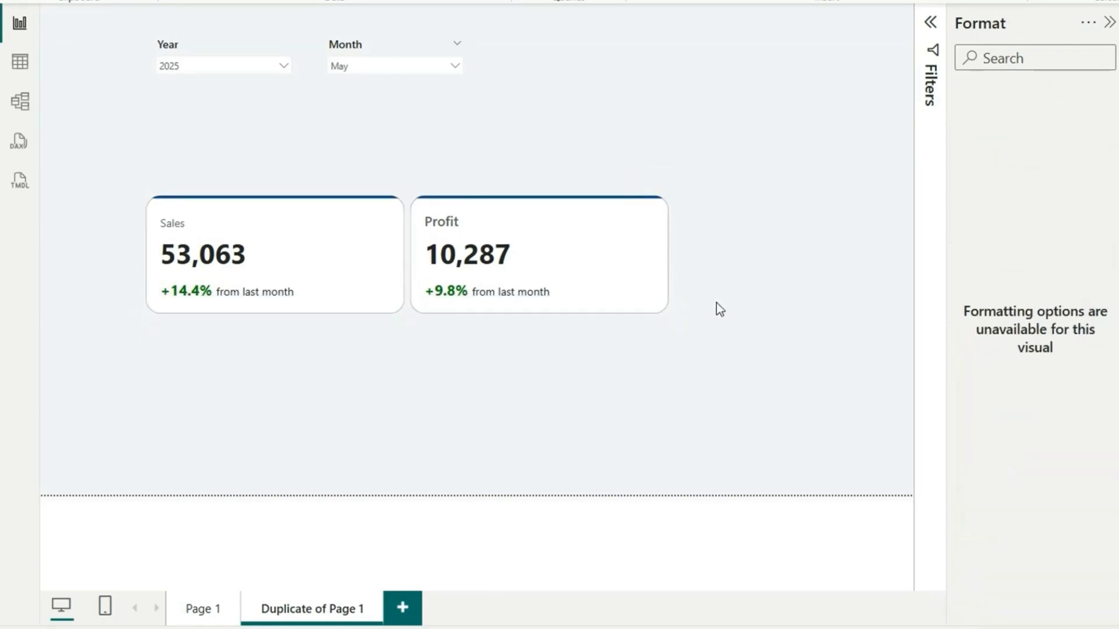
# - Reselect the card visual and turn on the image option for the Sales series
pyautogui.click(612, 290)
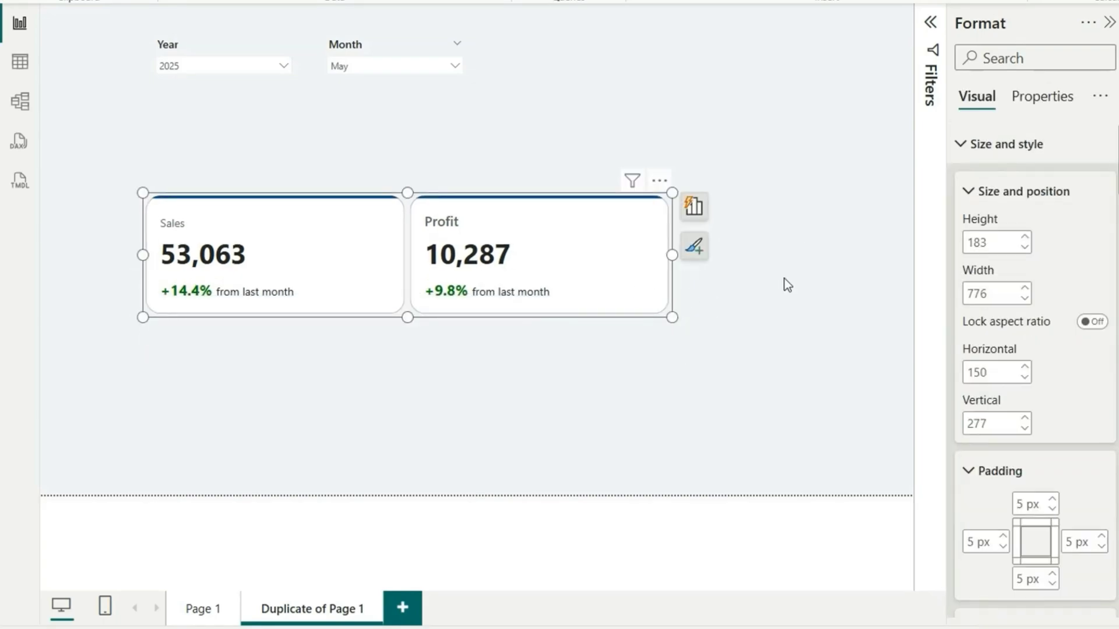
pyautogui.click(1006, 153)
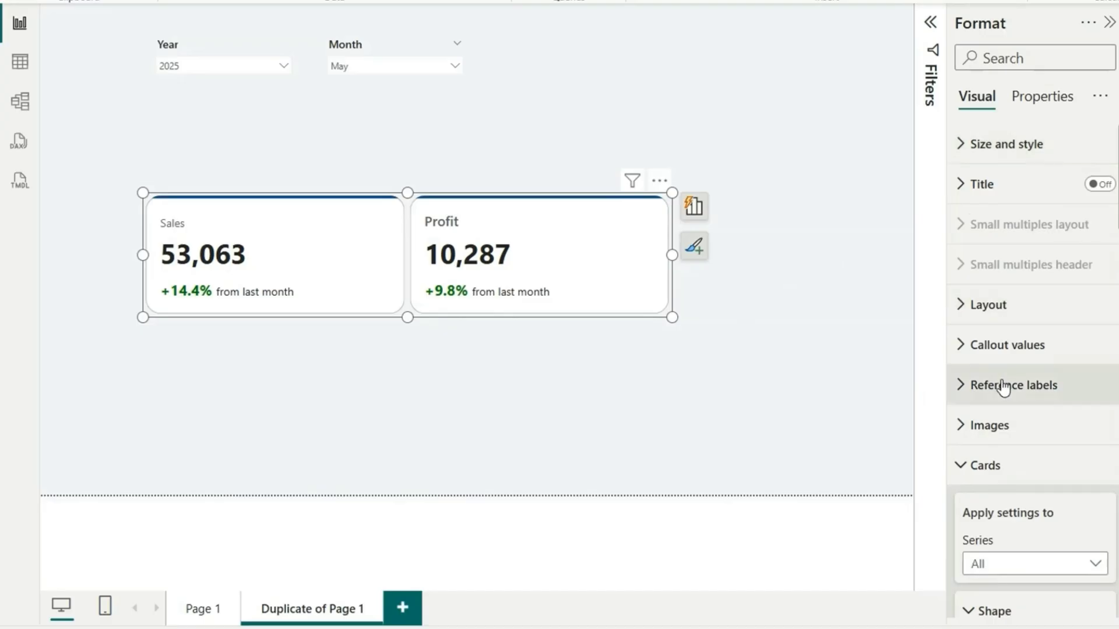
pyautogui.click(994, 428)
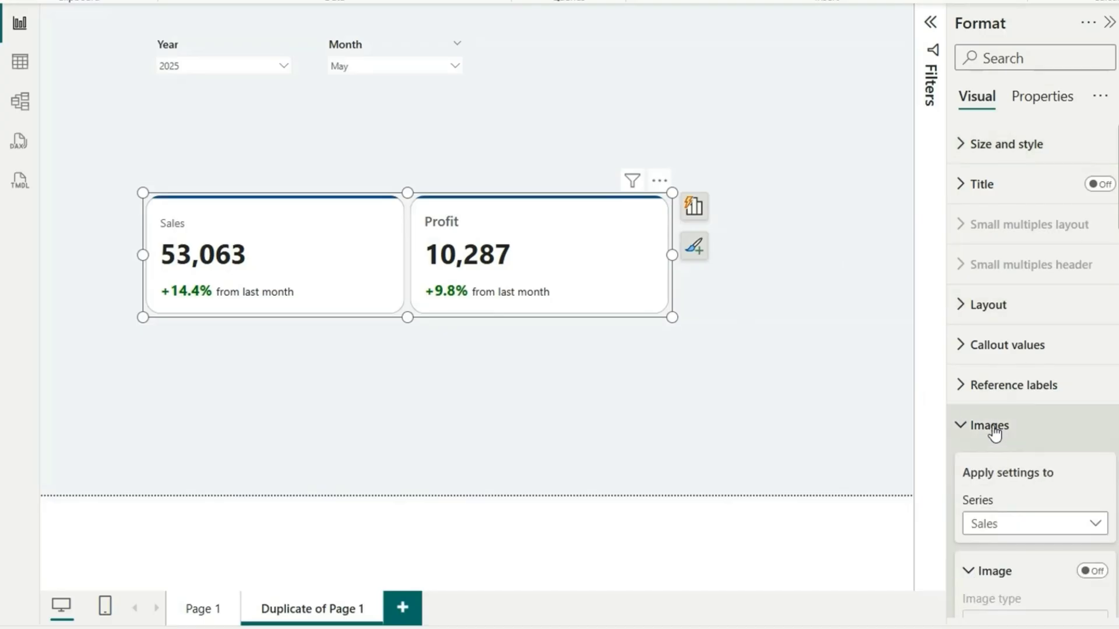
pyautogui.click(1043, 527)
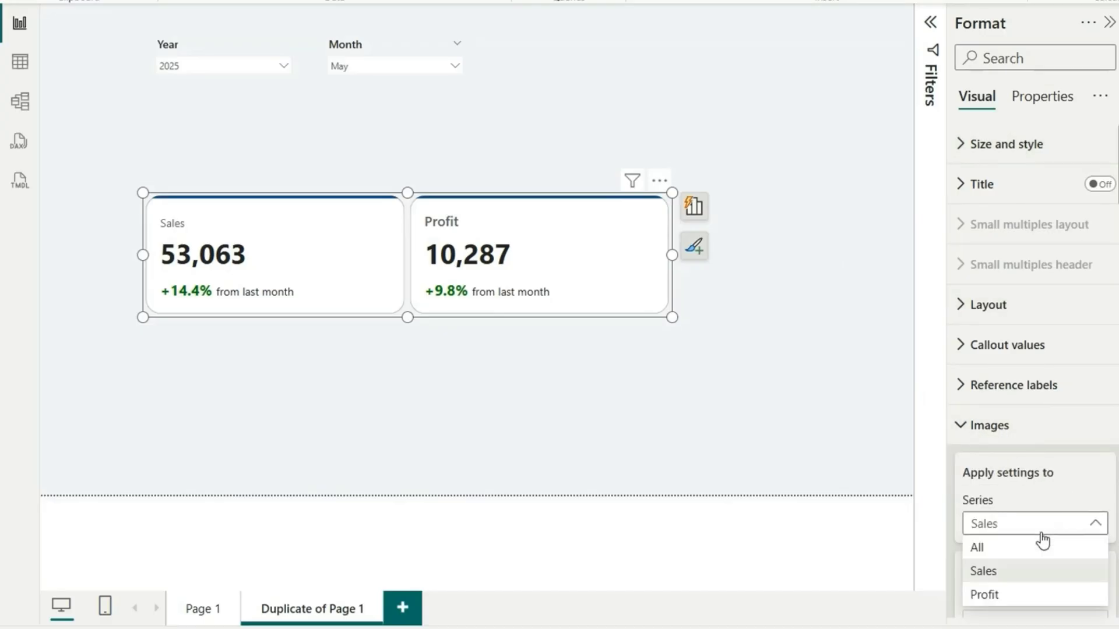
pyautogui.click(1008, 573)
pyautogui.scroll(-3, 1041, 560)
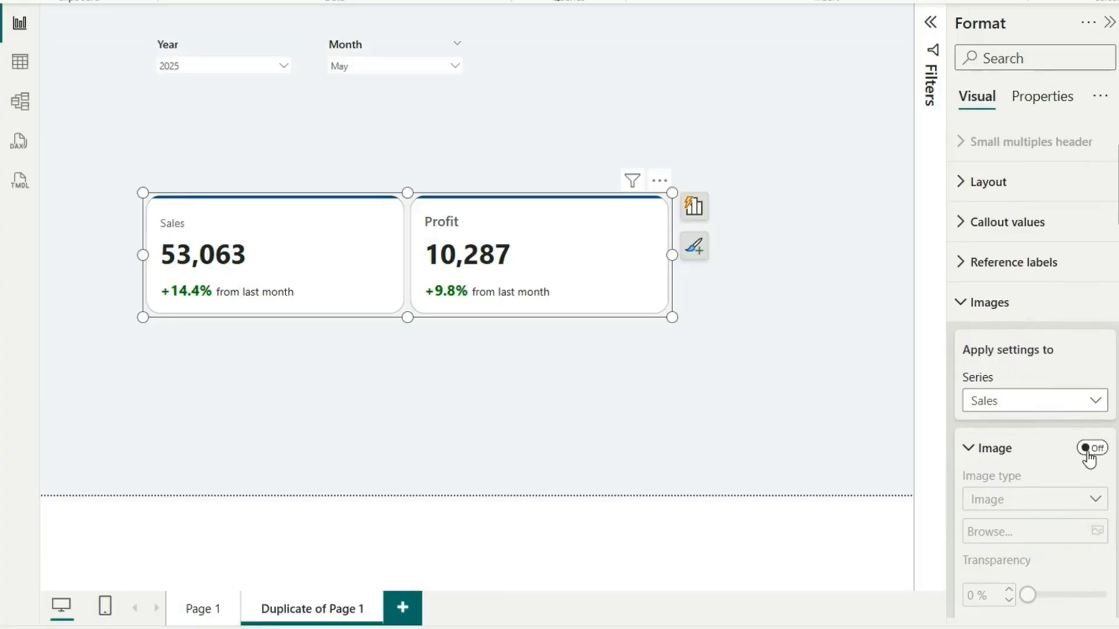
pyautogui.click(1088, 456)
# - Keep the image type as Image and load "coupon (2).png" as the Sales card's icon
pyautogui.scroll(-5, 1051, 460)
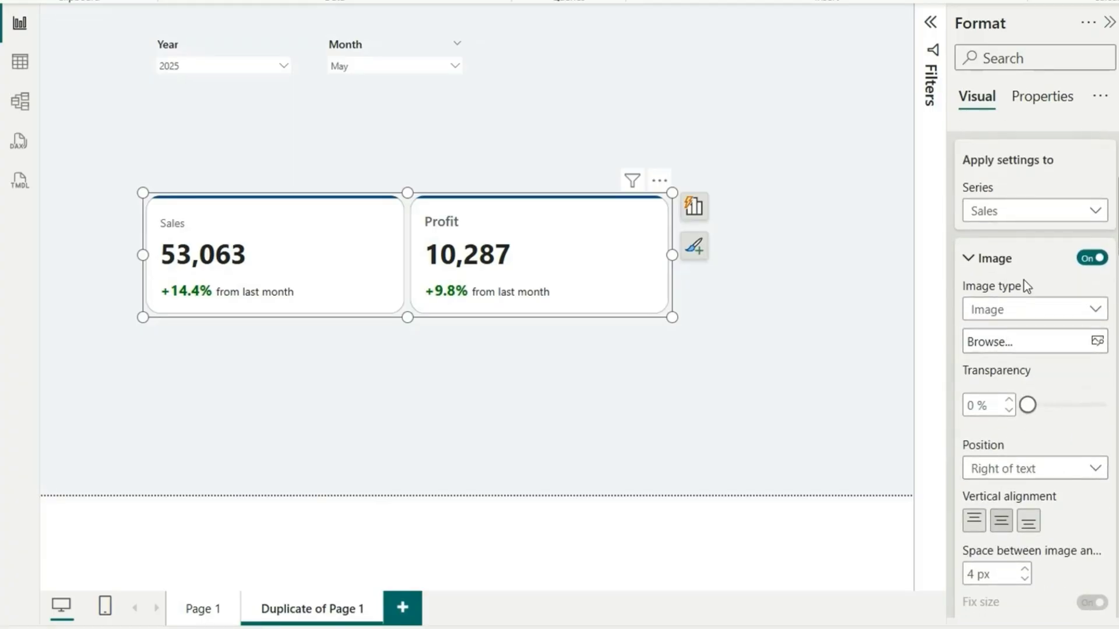
pyautogui.click(1020, 318)
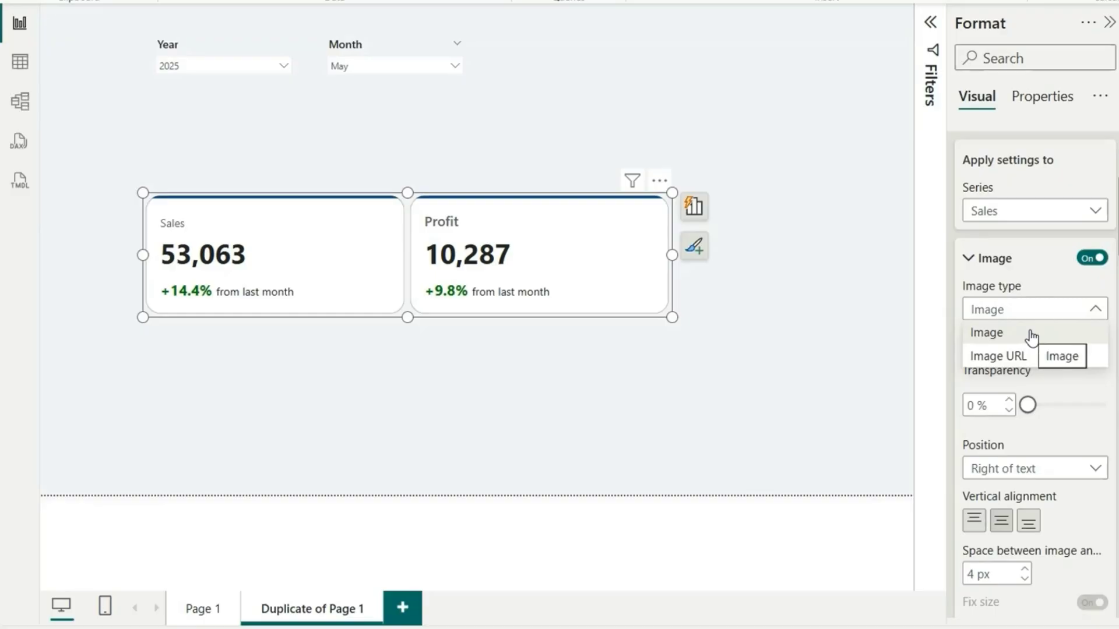
pyautogui.click(1047, 288)
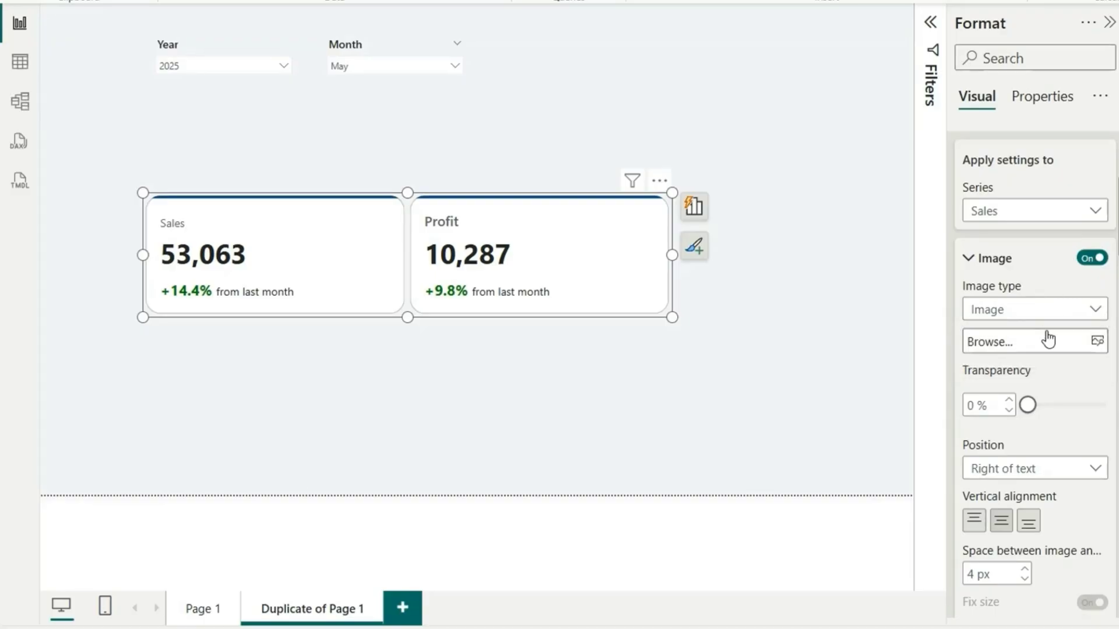
pyautogui.click(1097, 343)
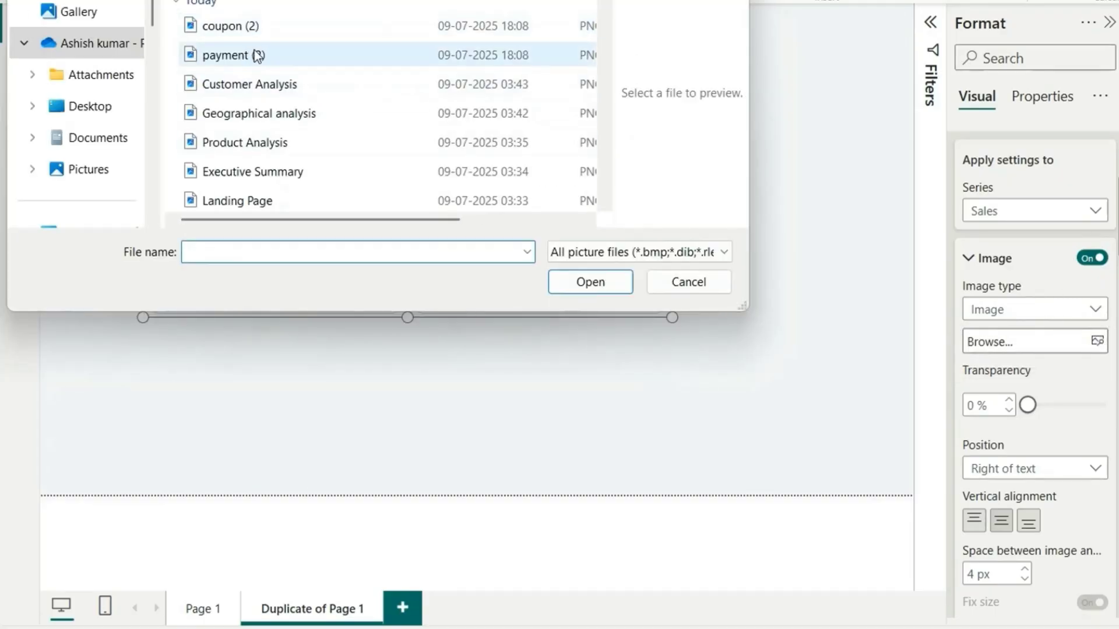
pyautogui.doubleClick(248, 26)
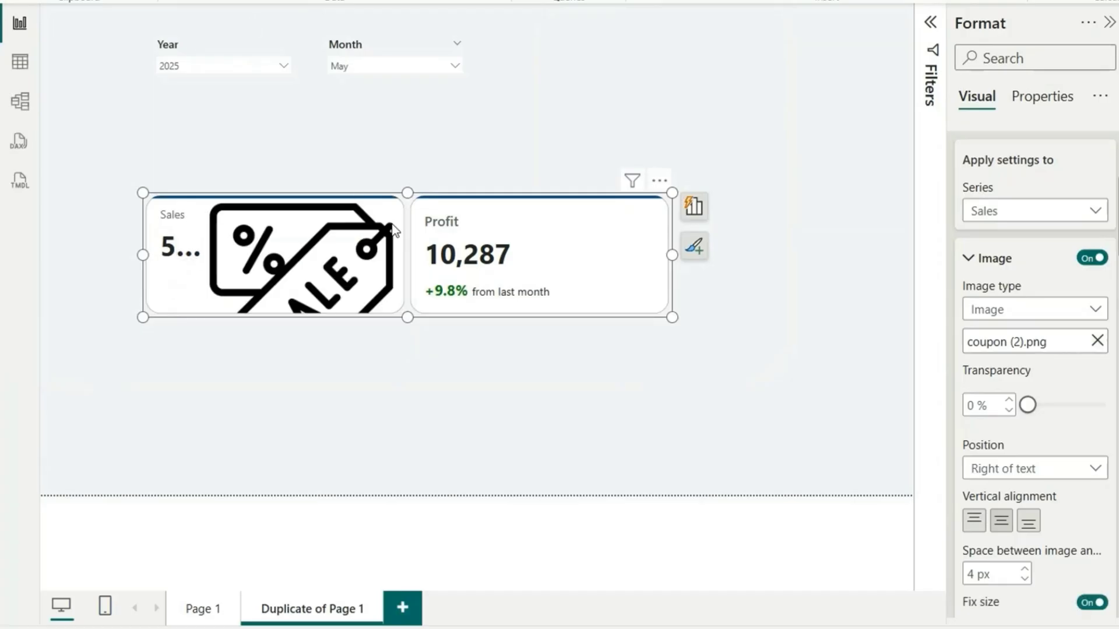
# - Turn off the fixed size for the Sales image and set its image area size to 20%
pyautogui.scroll(-3, 1037, 375)
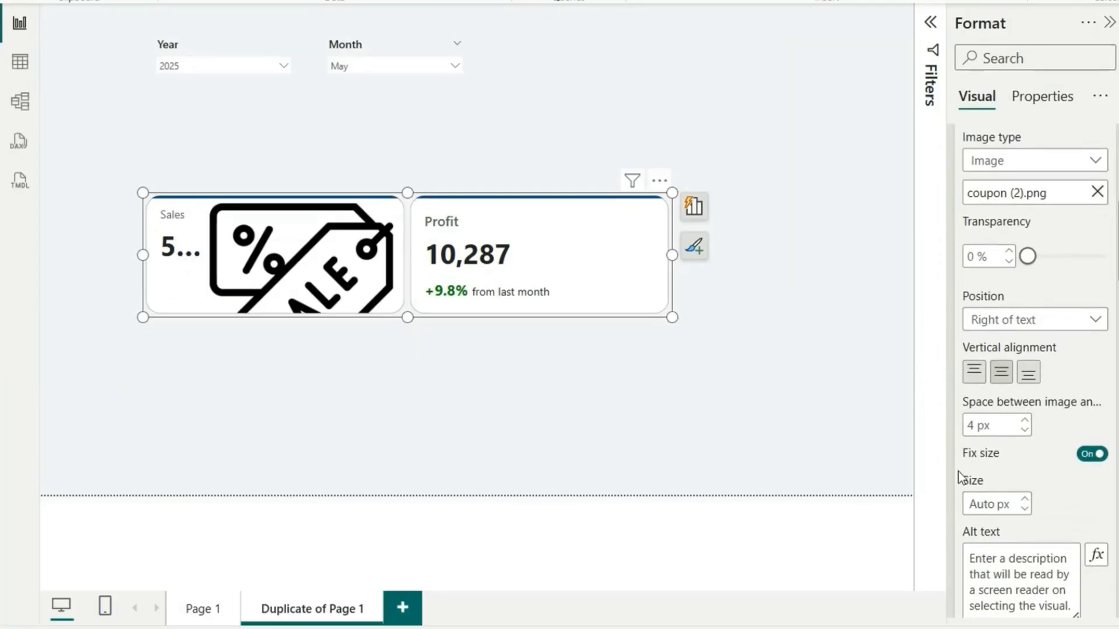
pyautogui.click(1090, 458)
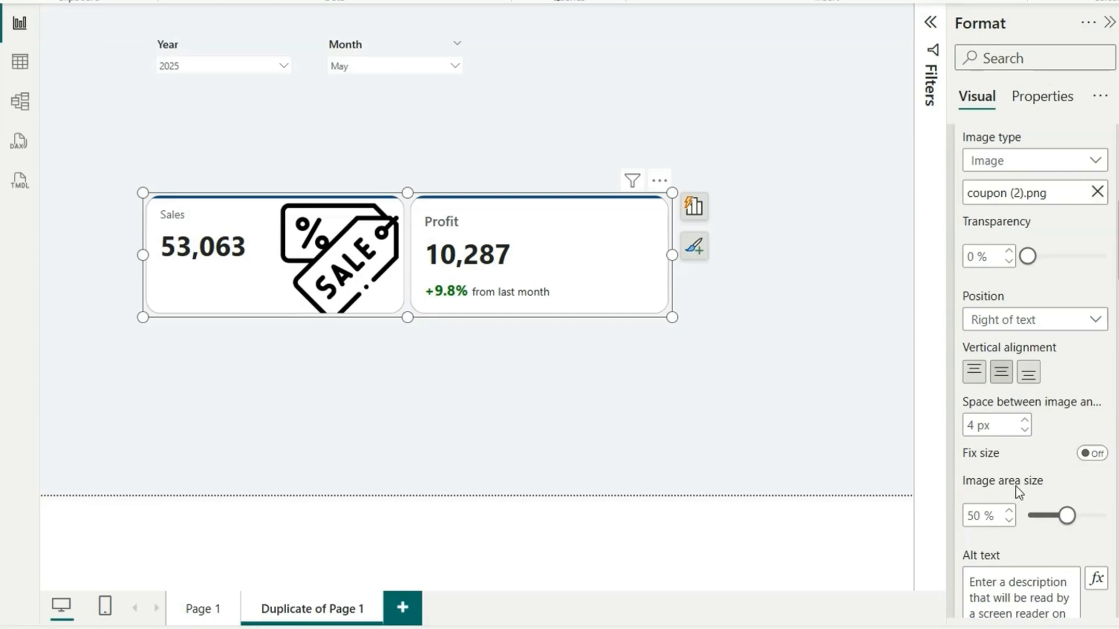
pyautogui.doubleClick(972, 516)
pyautogui.write('20')
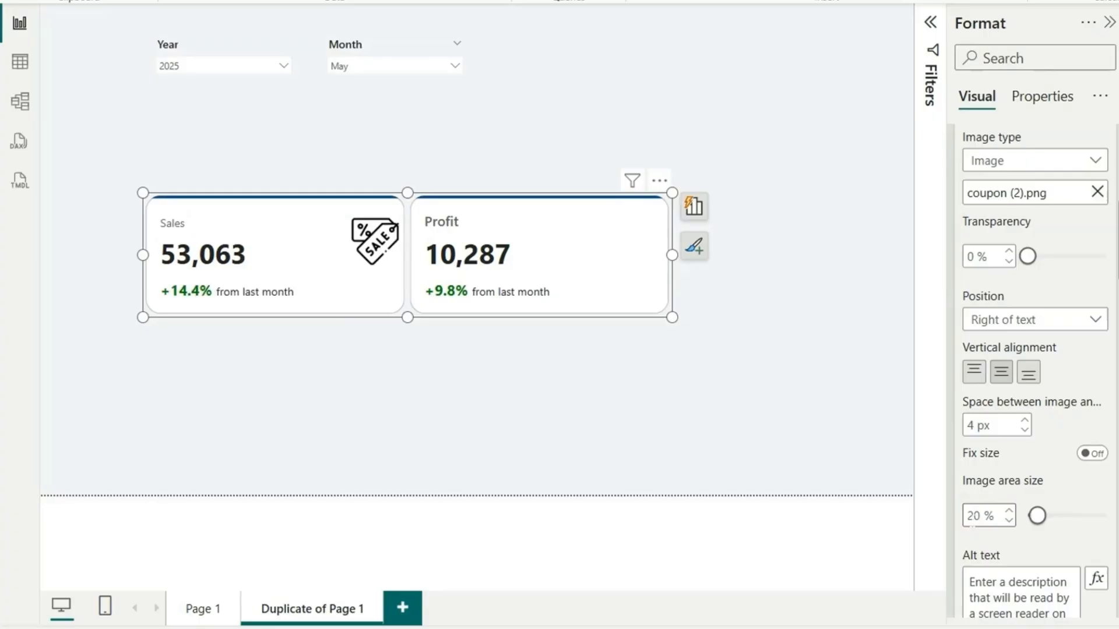
# - Set the Sales image's transparency to 30%
pyautogui.scroll(2, 1049, 516)
pyautogui.scroll(2, 991, 425)
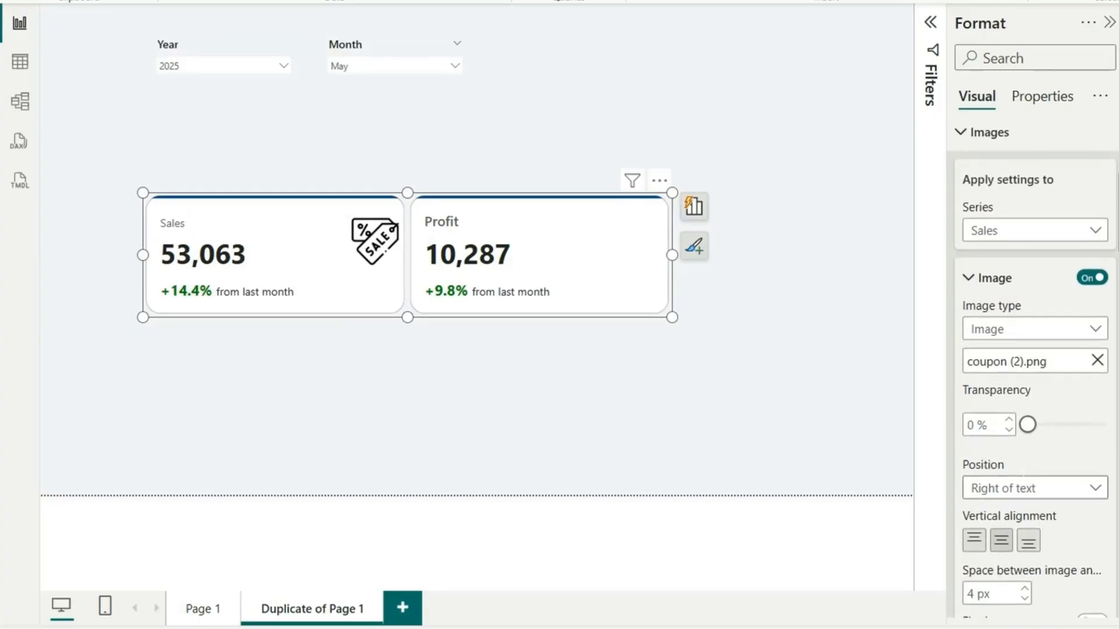
pyautogui.doubleClick(967, 427)
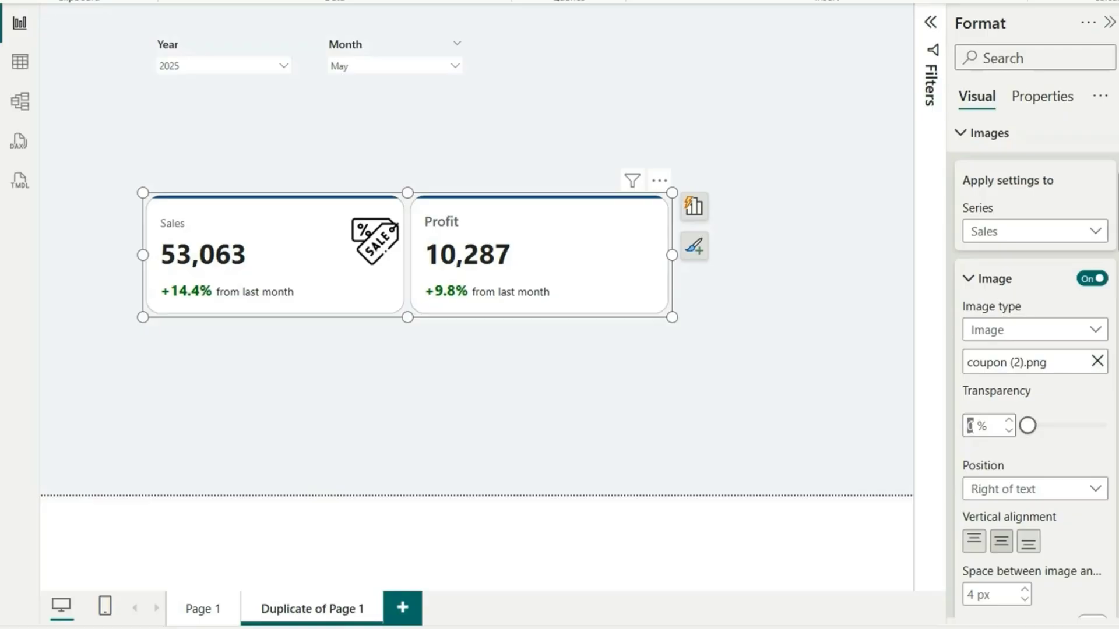
pyautogui.write('30')
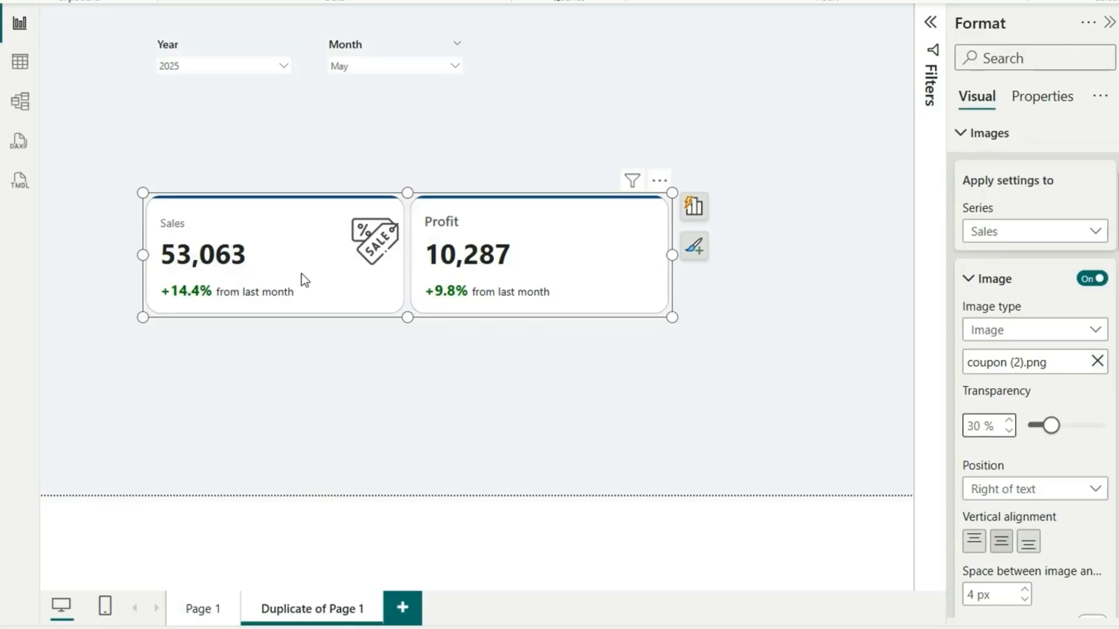
# - Turn on the image option for the Profit series and load "payment (2).png" as its icon
pyautogui.scroll(3, 1068, 403)
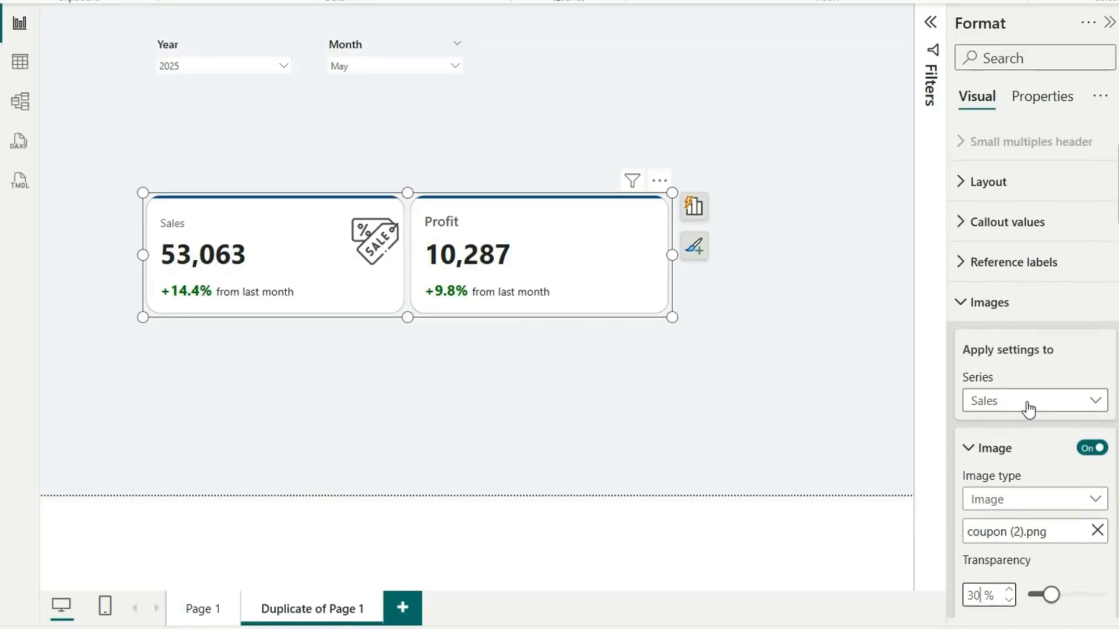
pyautogui.click(1029, 402)
pyautogui.click(1026, 476)
pyautogui.click(1092, 448)
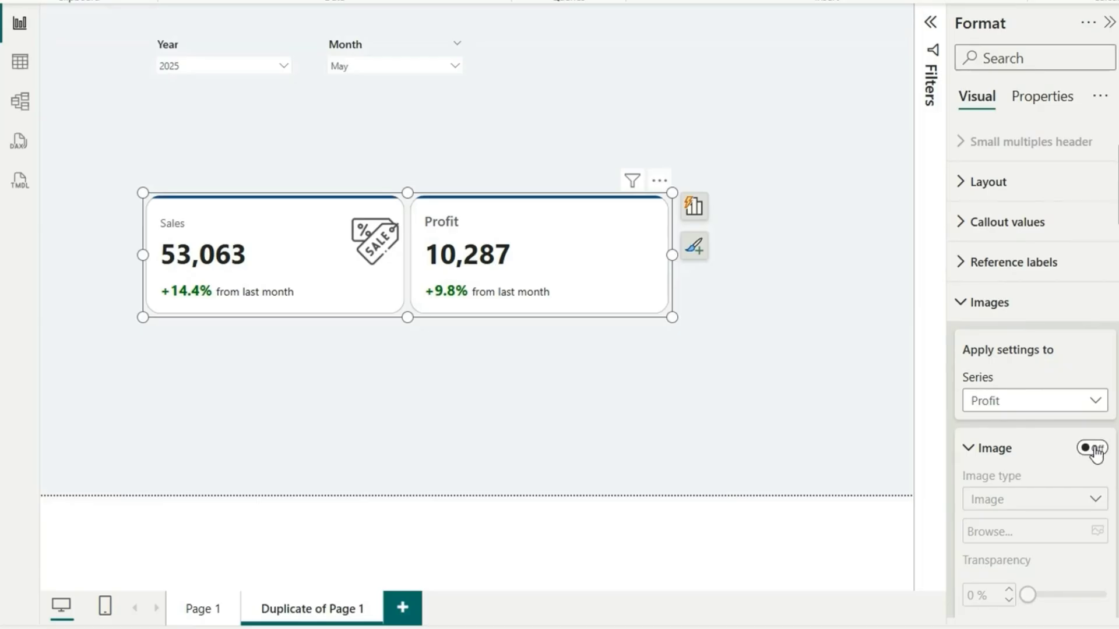
pyautogui.click(1098, 531)
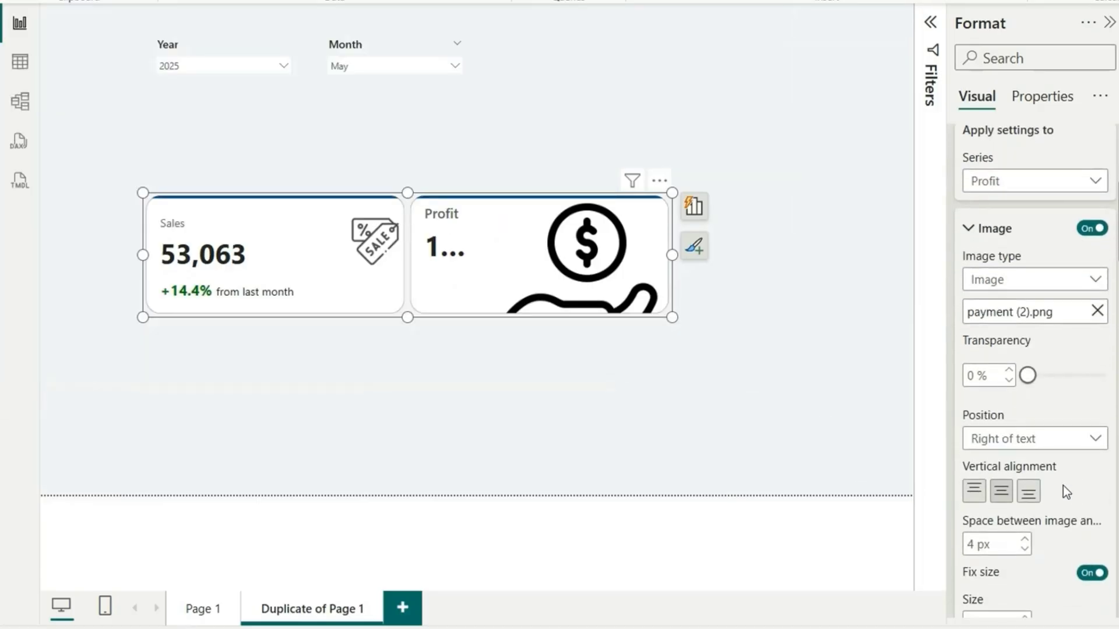
# - Turn off the fixed size for the Profit image, set its area size to 20% and open its transparency value for editing
pyautogui.scroll(-1, 1062, 487)
pyautogui.scroll(-2, 1008, 457)
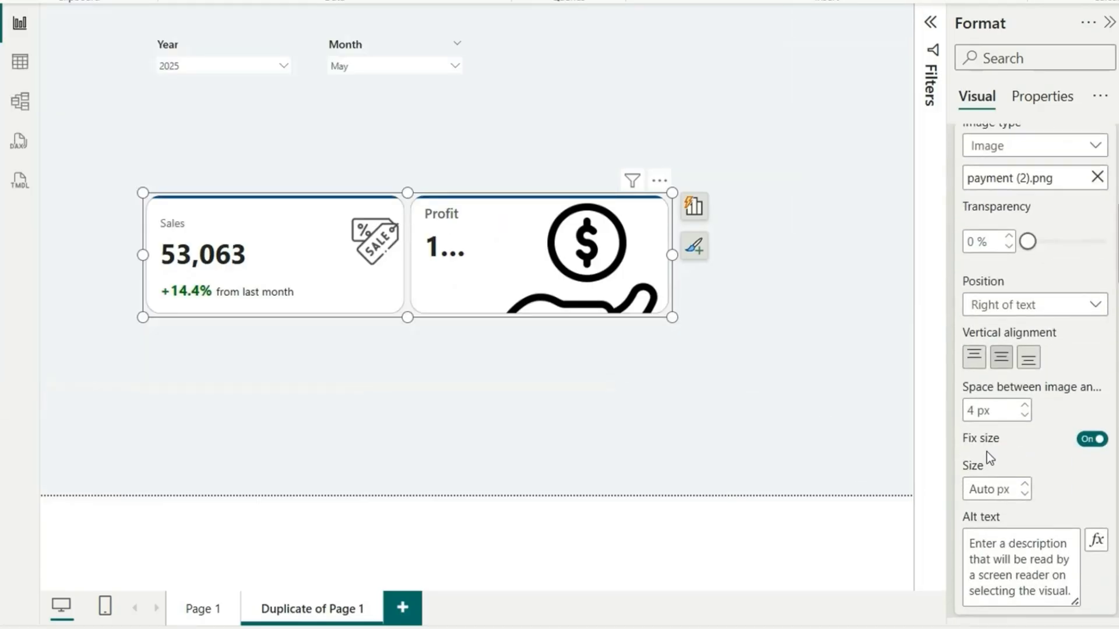
pyautogui.click(1093, 438)
pyautogui.doubleClick(973, 502)
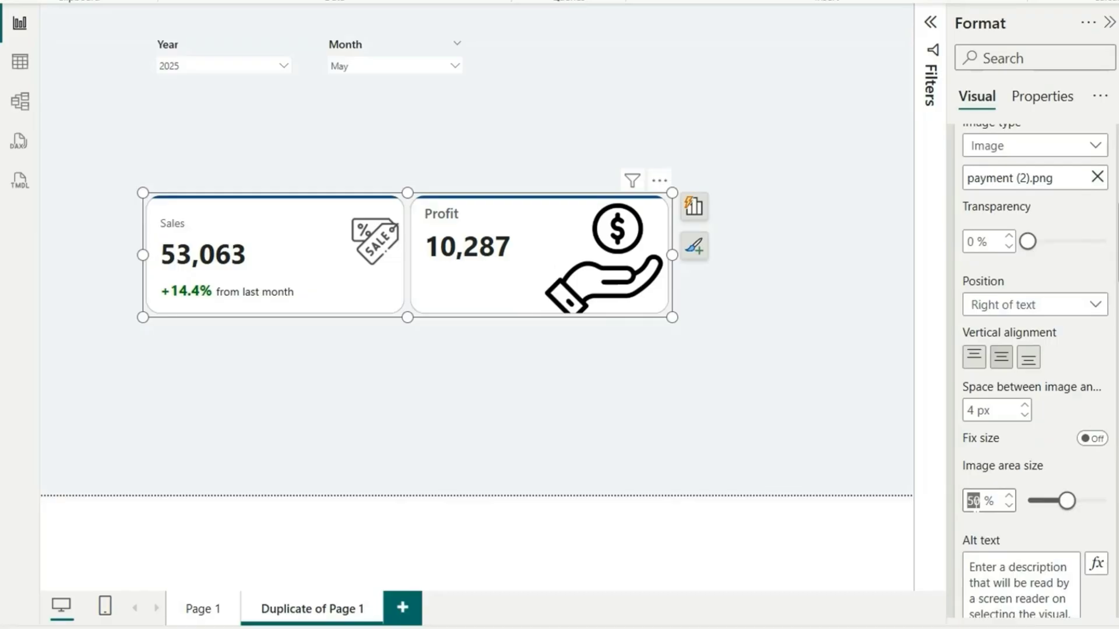
pyautogui.write('20')
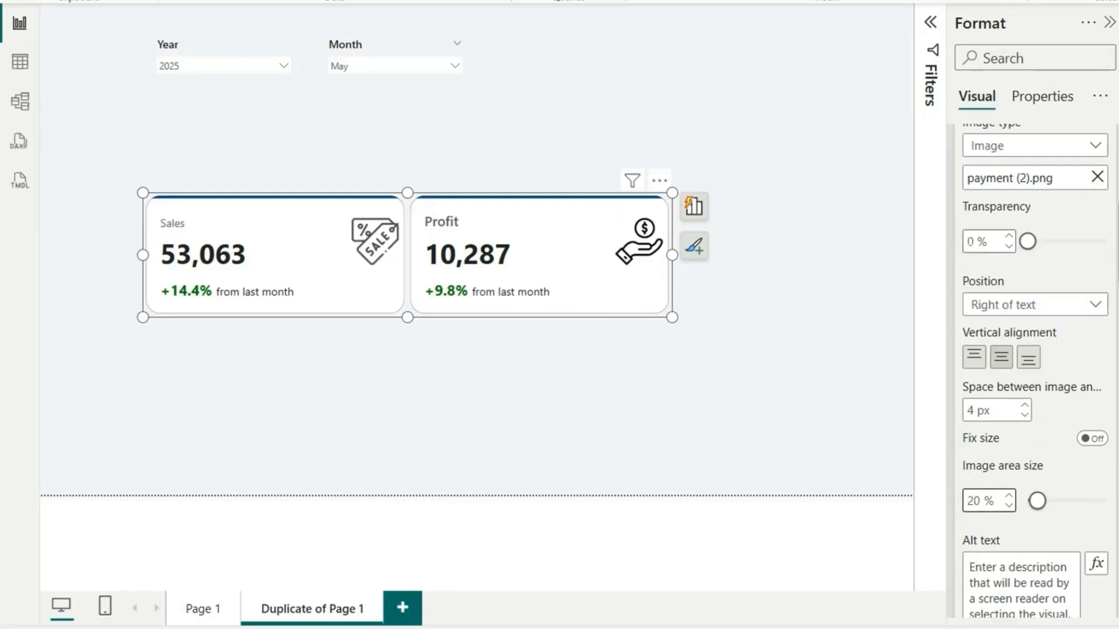
pyautogui.doubleClick(971, 241)
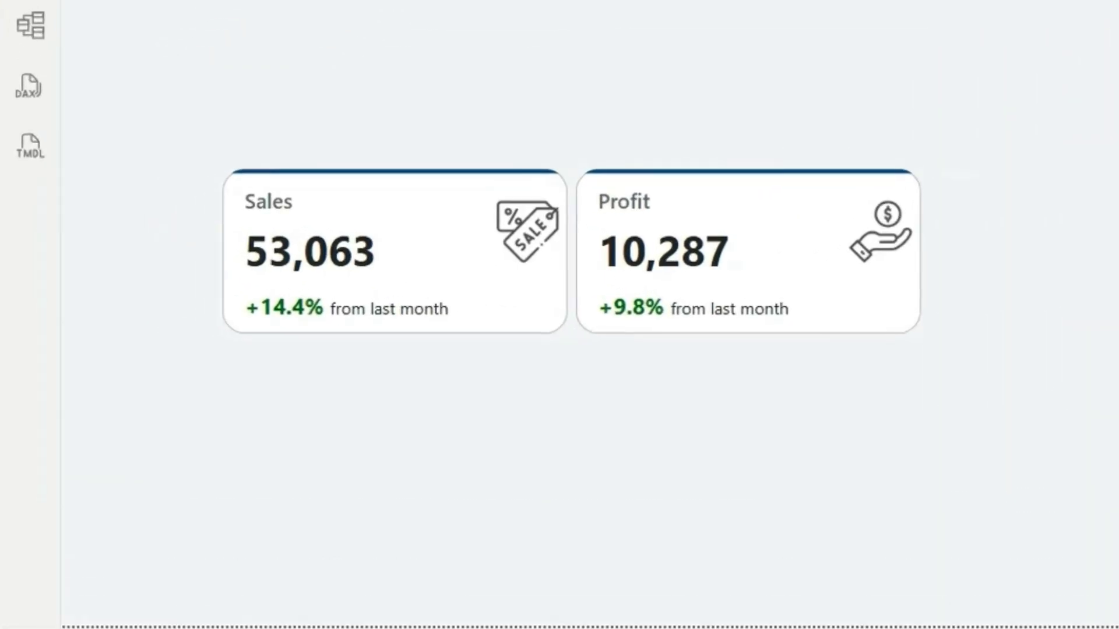